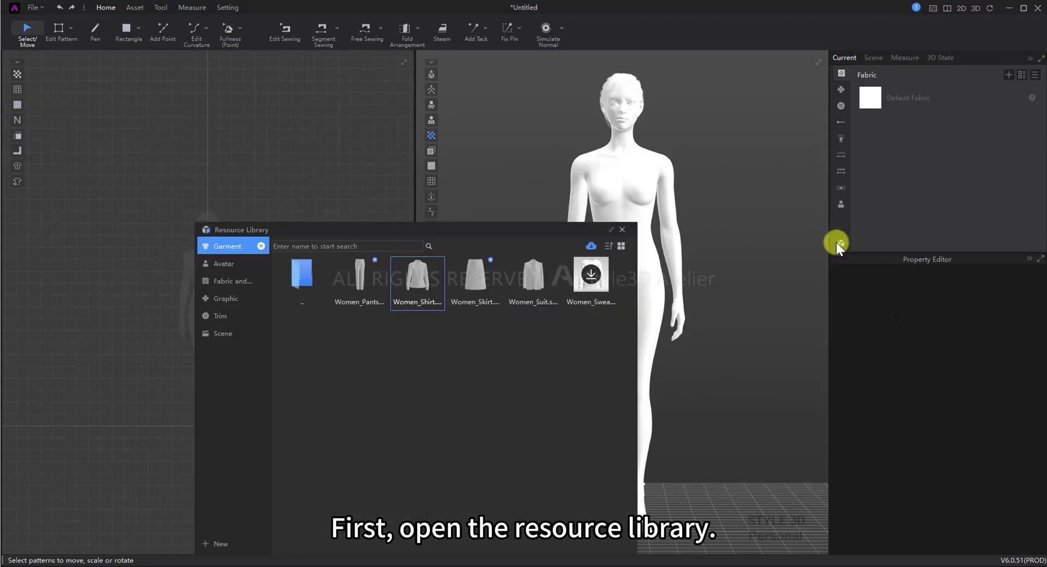
# - Load Women_Shirt from the resource library's Female garment folder with load type Add, then close the library
pyautogui.click(220, 255)
pyautogui.click(221, 250)
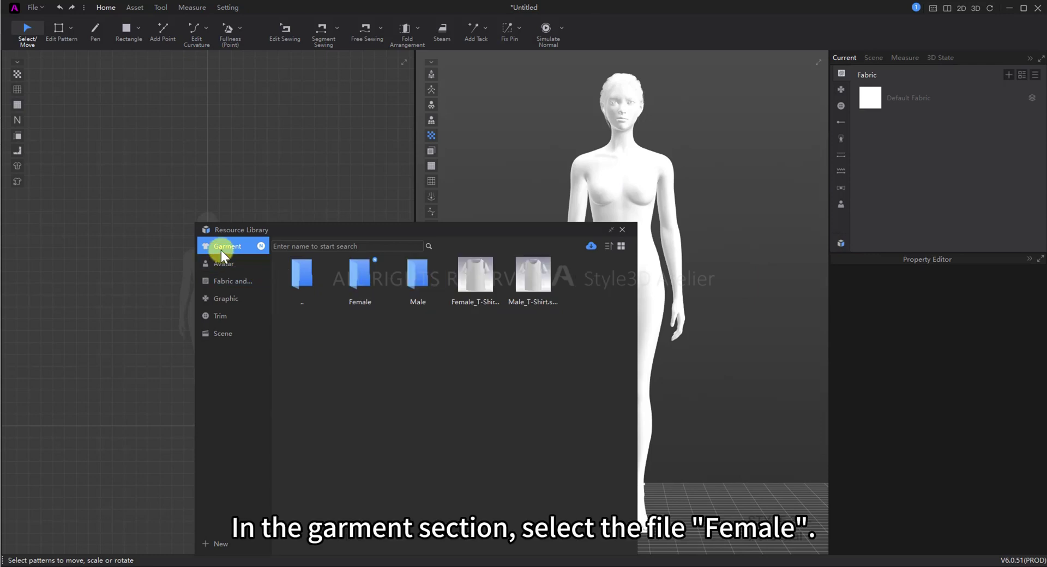
pyautogui.doubleClick(368, 285)
pyautogui.click(412, 291)
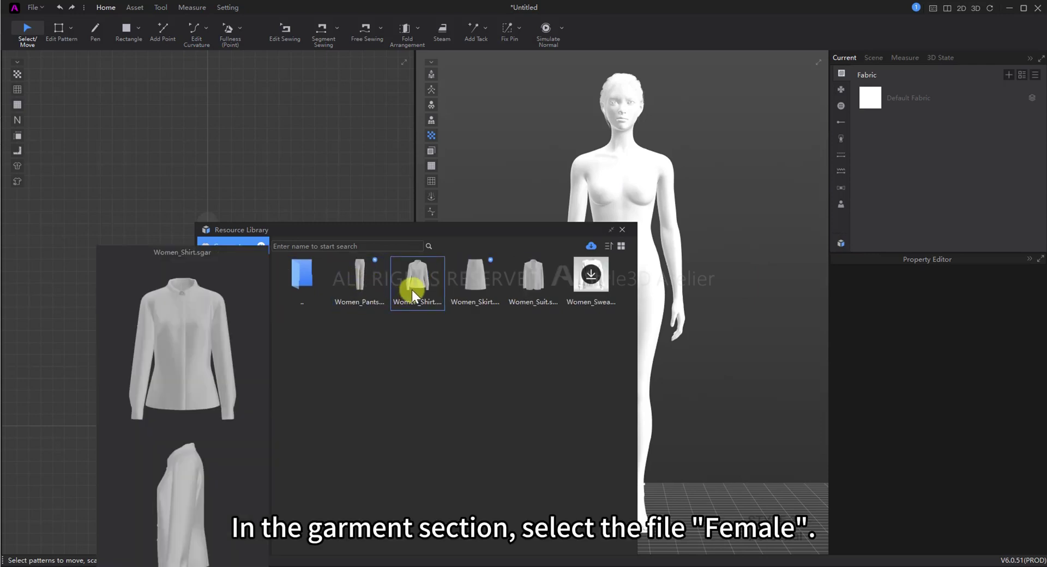
pyautogui.doubleClick(412, 290)
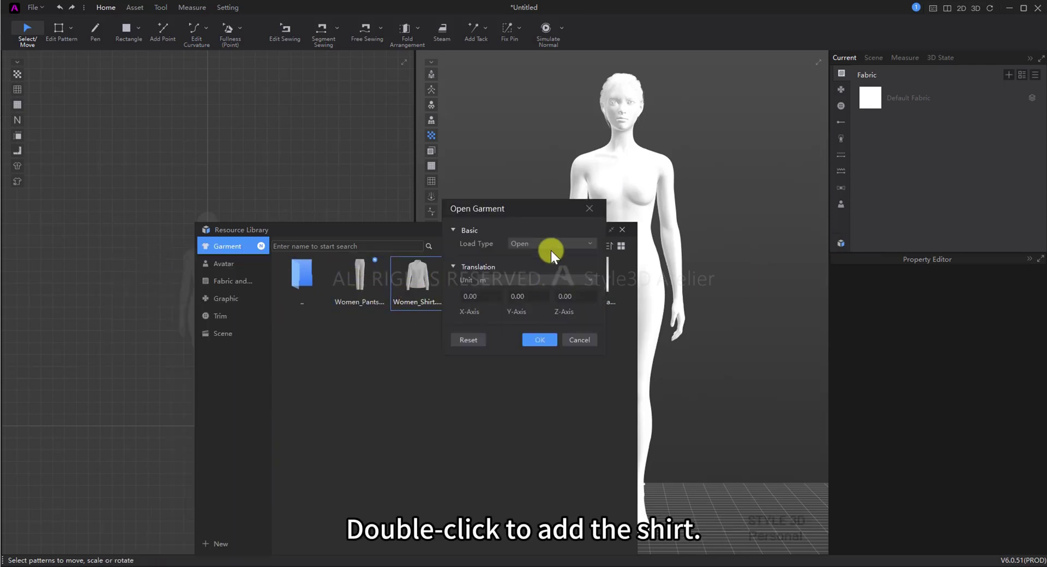
pyautogui.click(551, 250)
pyautogui.click(548, 264)
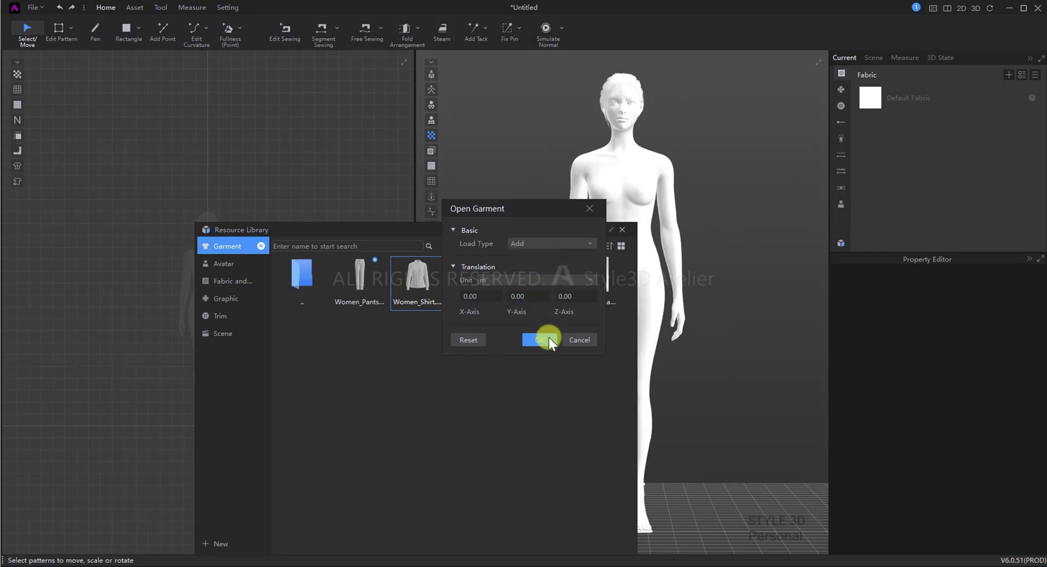
pyautogui.click(548, 339)
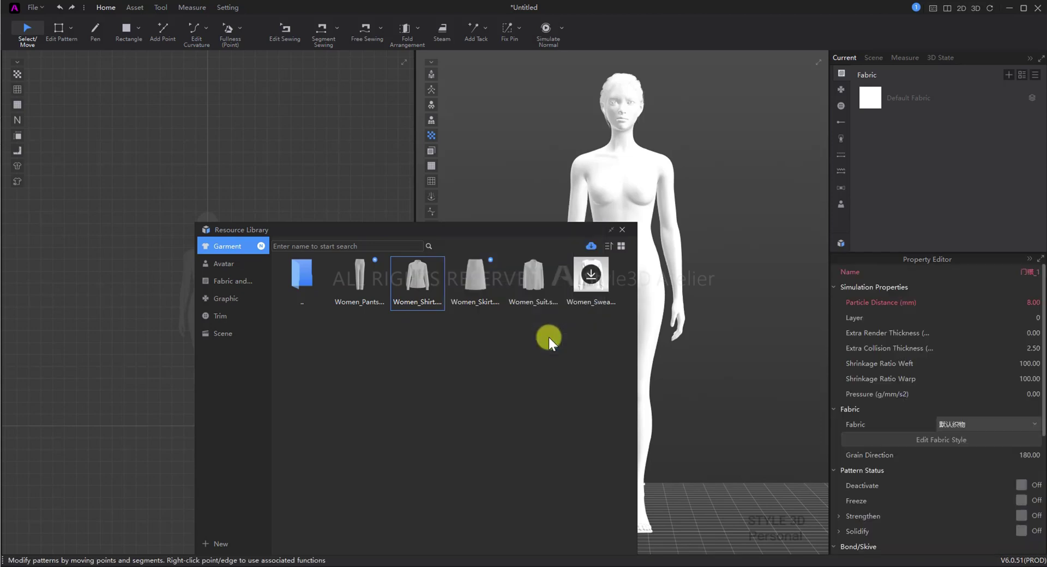
pyautogui.click(622, 229)
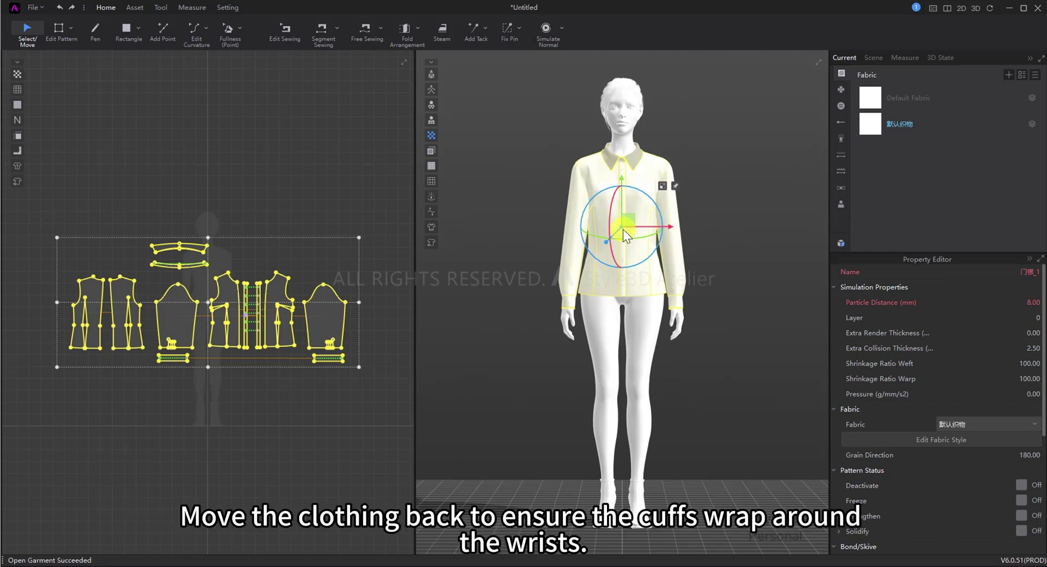
# - Move the shirt slightly backward so the cuffs wrap around the avatar's wrists, and start the simulation
pyautogui.press('4')
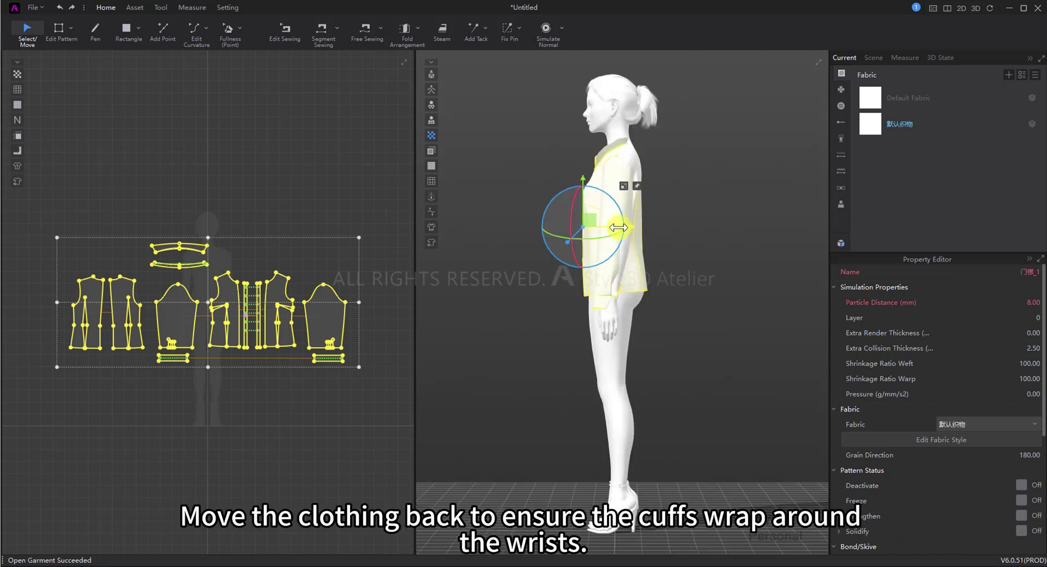
pyautogui.moveTo(615, 226); pyautogui.dragTo(619, 227)
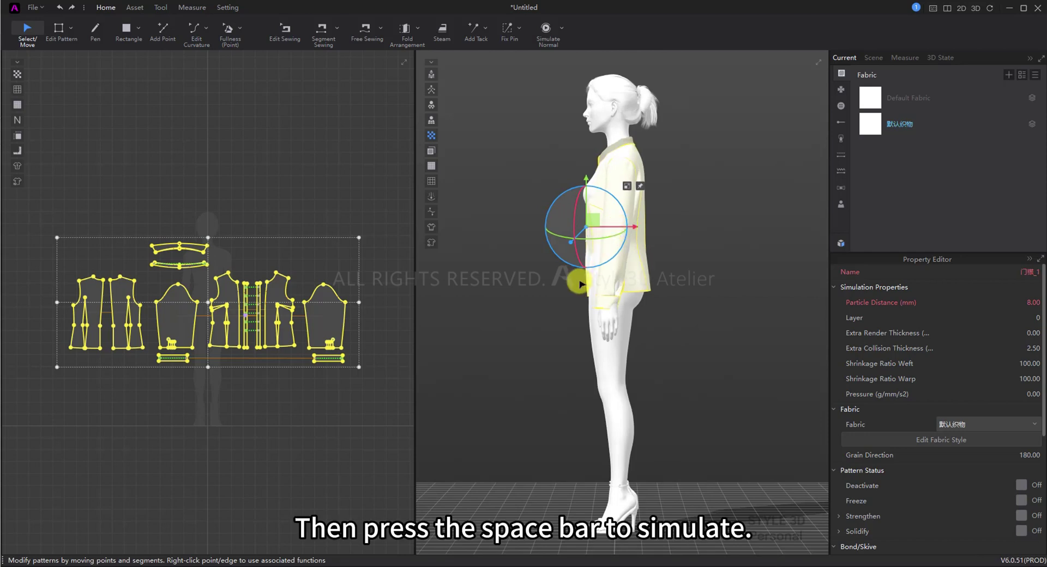
pyautogui.press('space')
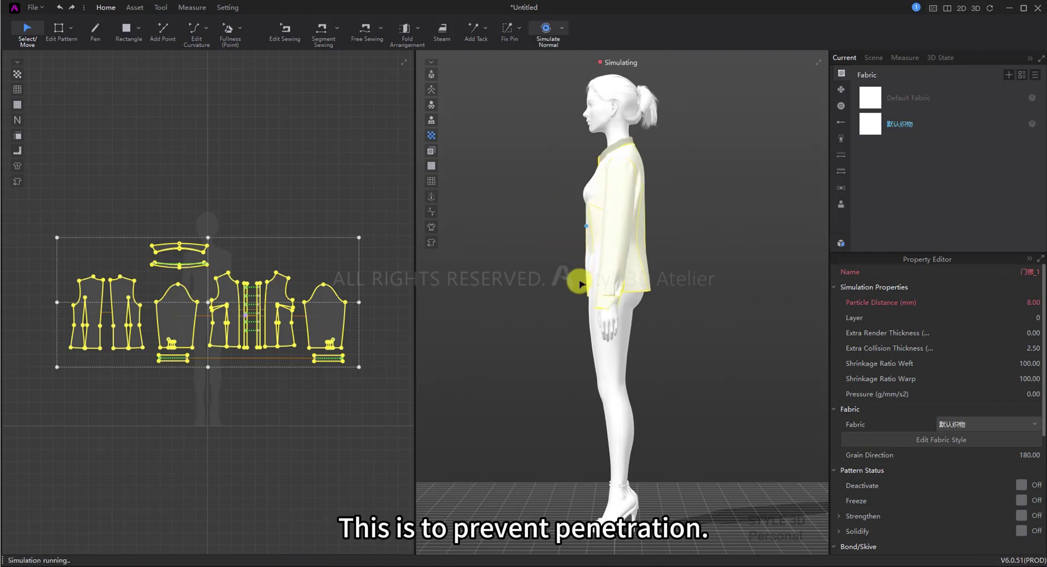
pyautogui.press('2')
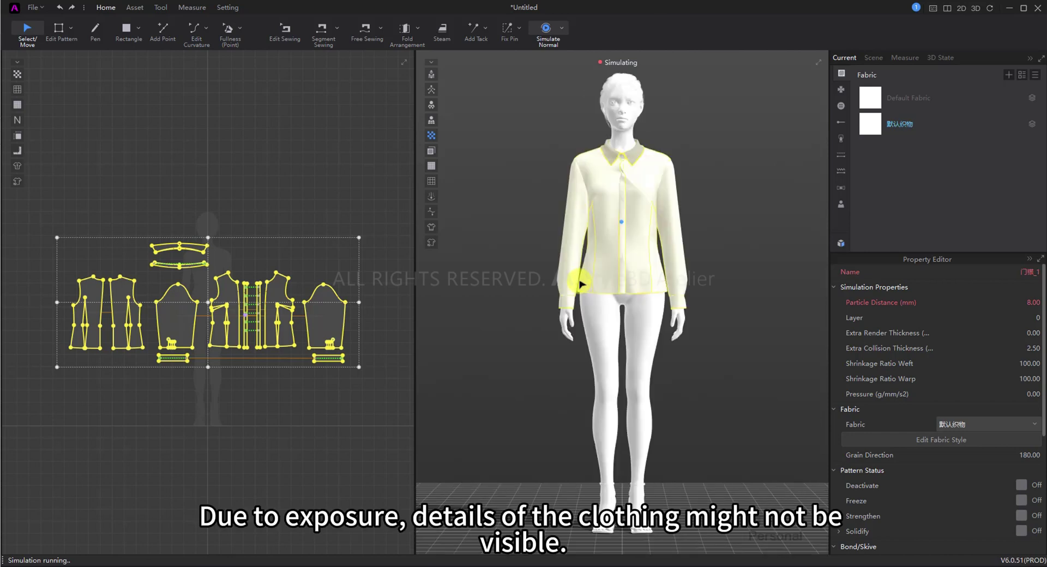
# - Turn off the Cloth Textured Surface display and hide the avatar so only the shirt is framed
pyautogui.press('Escape')
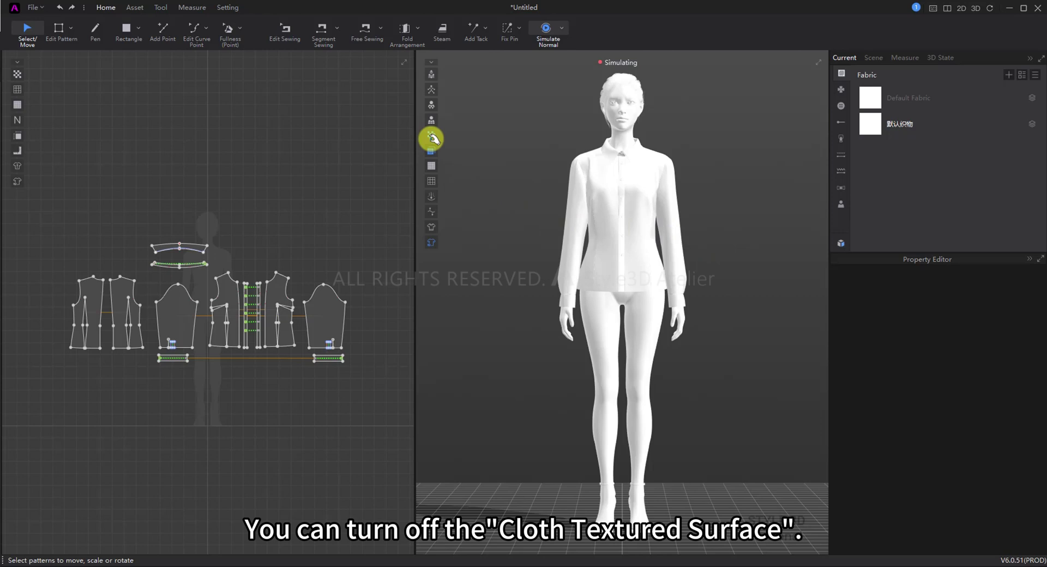
pyautogui.click(431, 152)
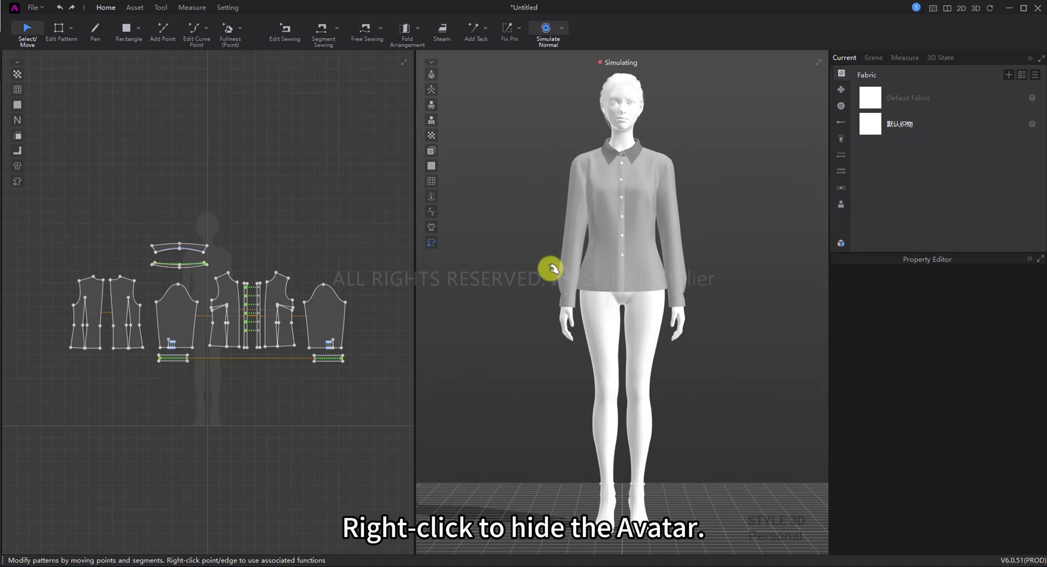
pyautogui.rightClick(636, 325)
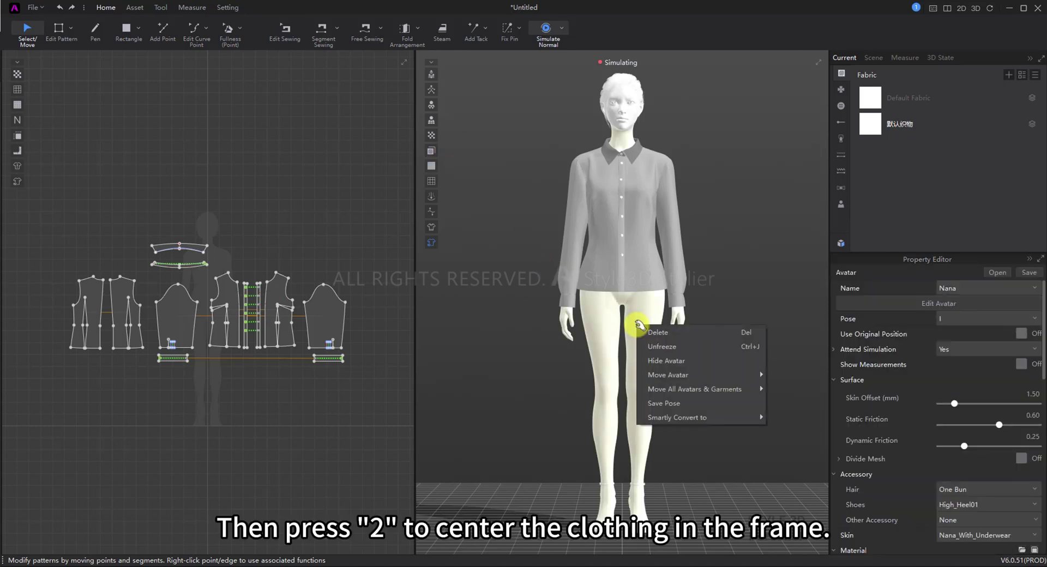
pyautogui.click(664, 358)
pyautogui.press('2')
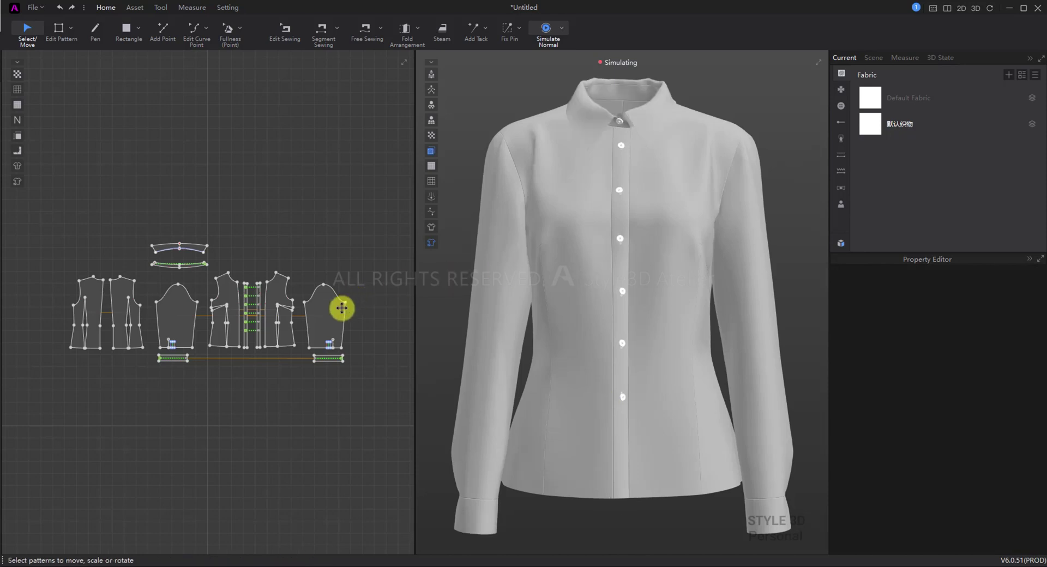
# - Set the particle distance of all shirt patterns to 5 mm
pyautogui.moveTo(283, 326); pyautogui.dragTo(39, 206)
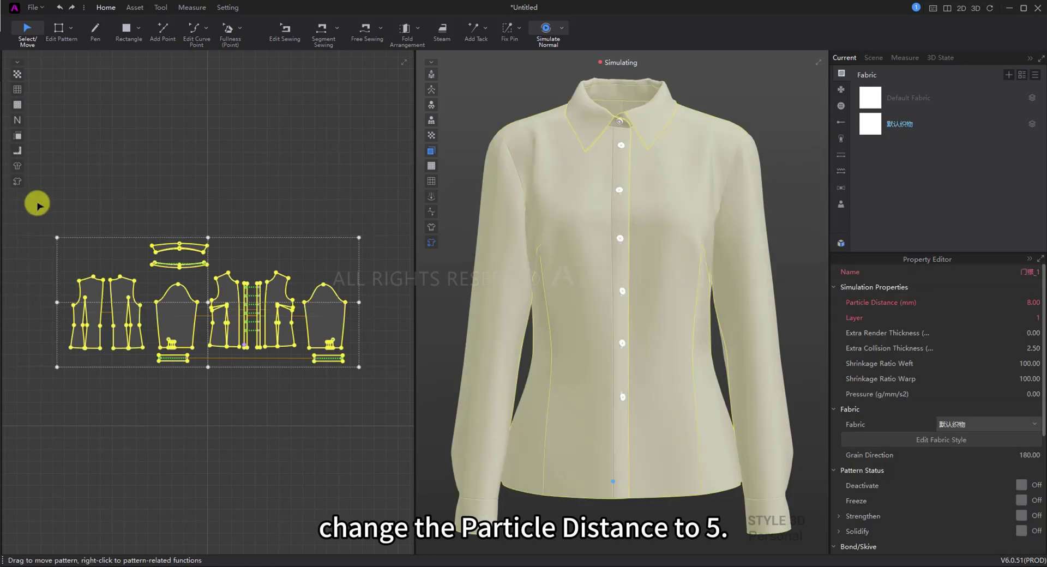
pyautogui.doubleClick(1029, 303)
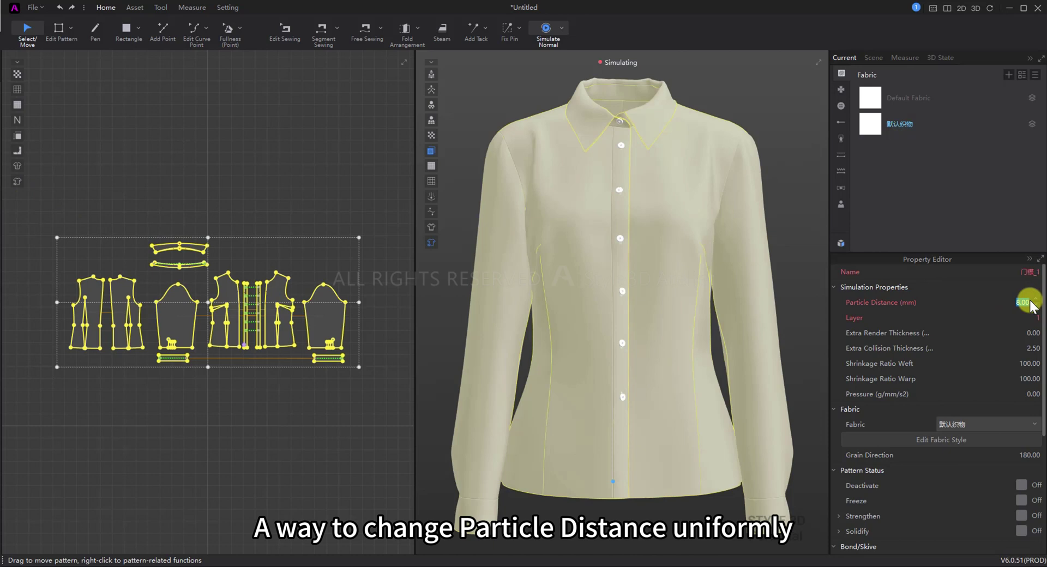
pyautogui.press('Return')
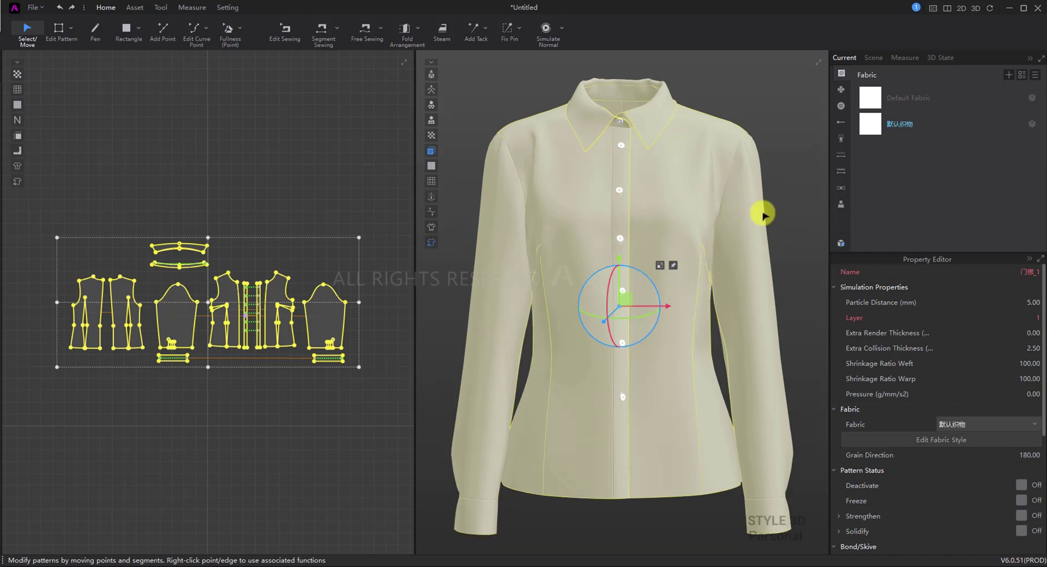
# - Switch the simulation mode to Simulate Accurate and run the simulation on the shirt
pyautogui.click(548, 37)
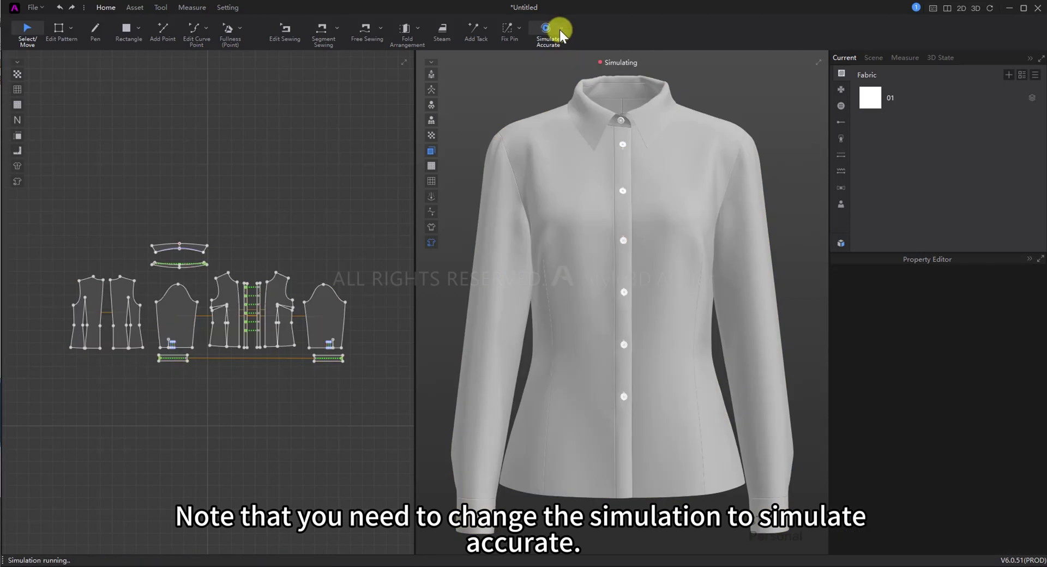
pyautogui.click(562, 28)
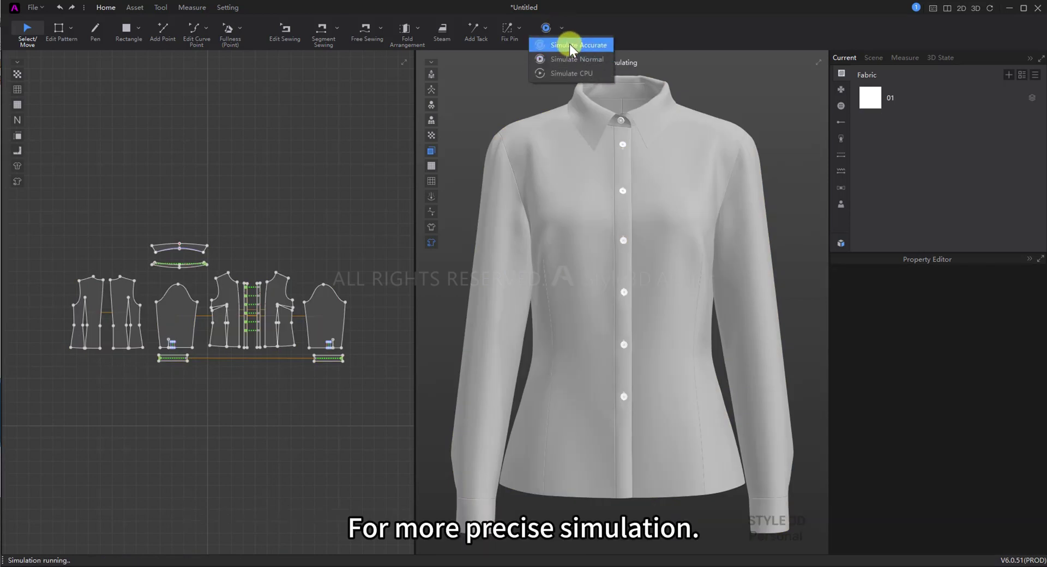
pyautogui.click(570, 44)
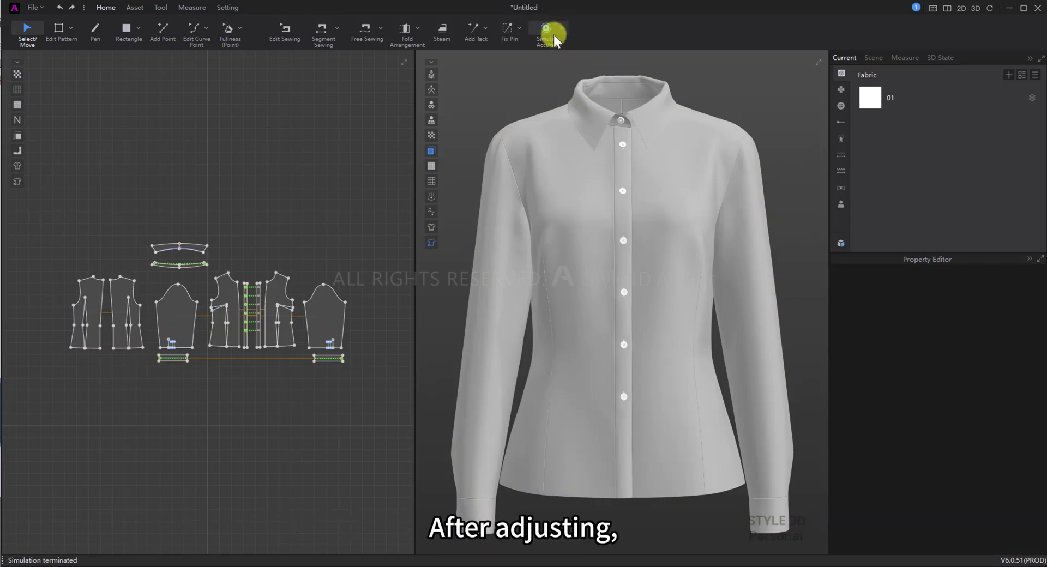
pyautogui.click(552, 34)
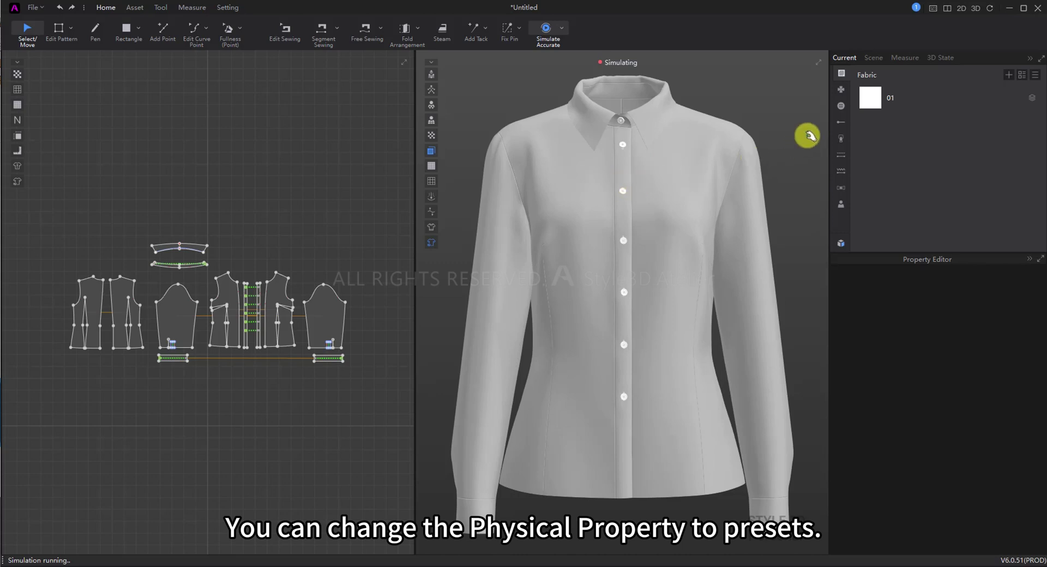
# - Apply the Cotton_Stretch_Plain physical property preset to fabric 01
pyautogui.click(867, 105)
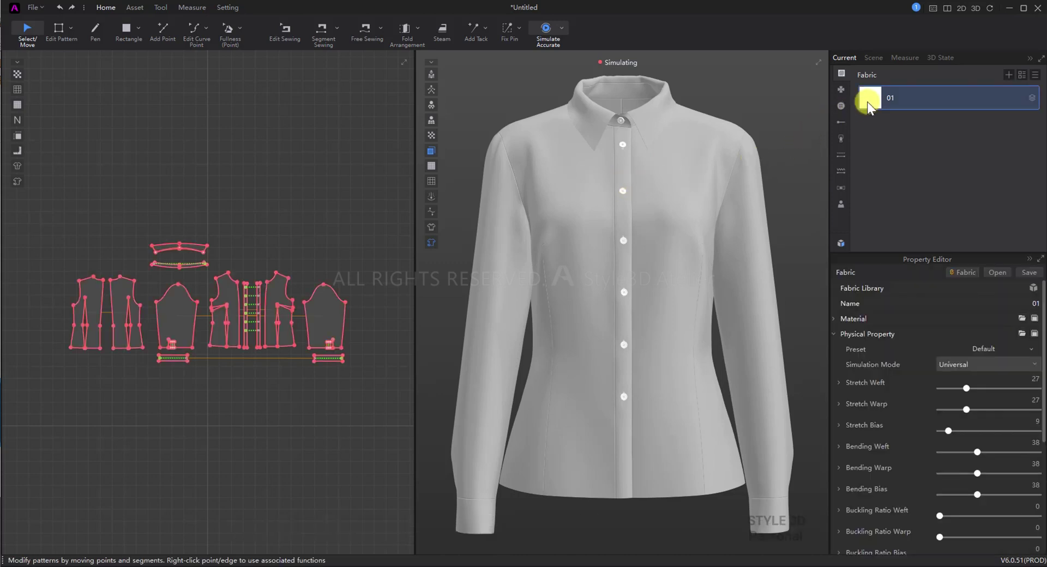
pyautogui.click(835, 334)
pyautogui.click(834, 333)
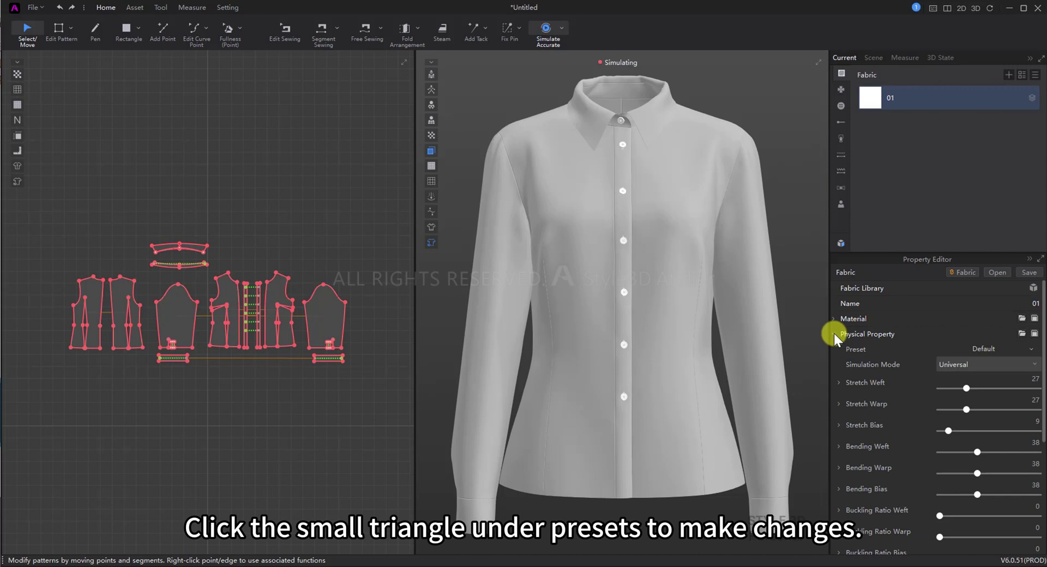
pyautogui.click(987, 349)
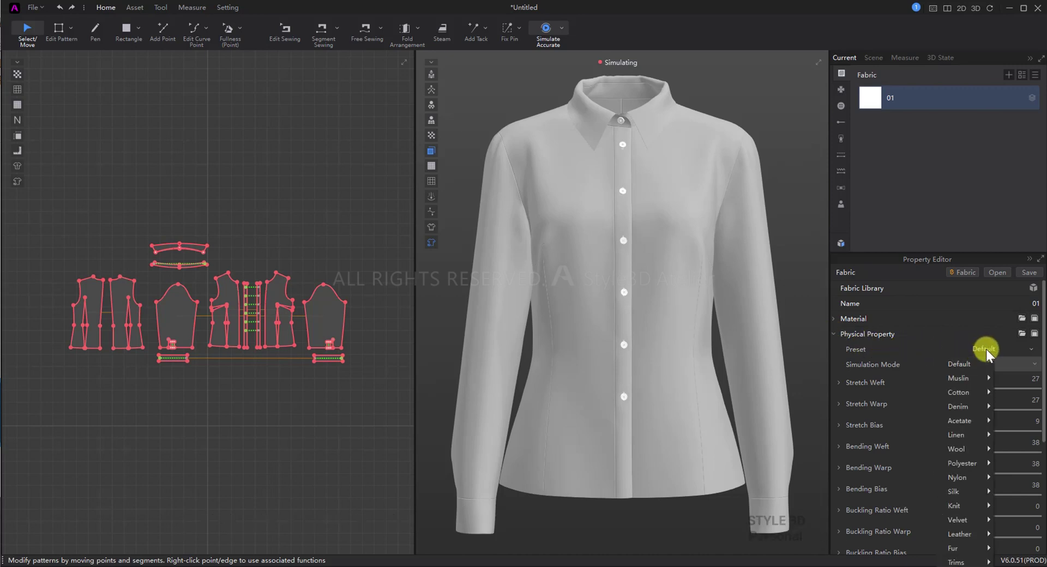
pyautogui.moveTo(958, 395)
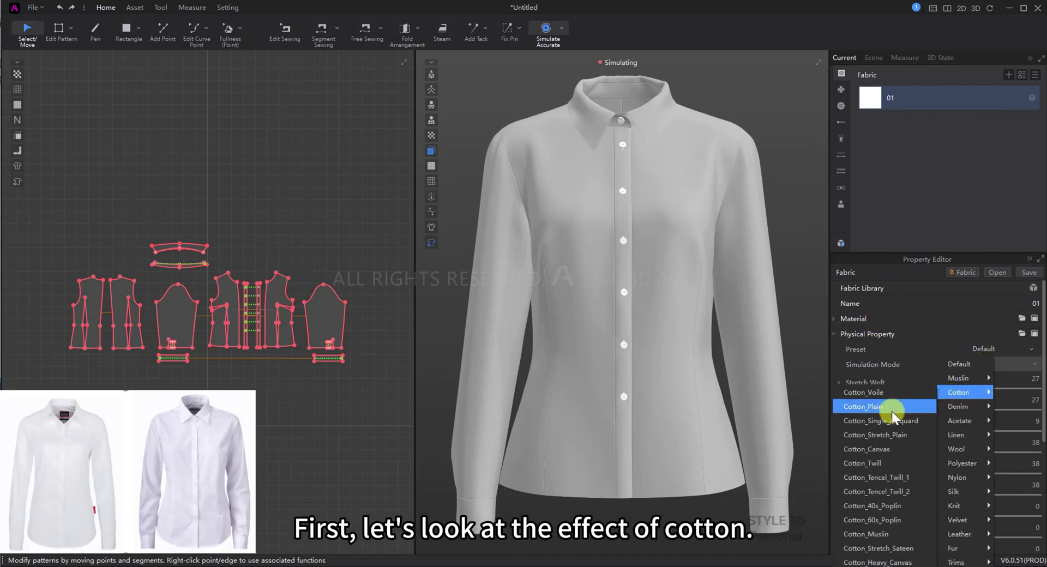
pyautogui.click(888, 433)
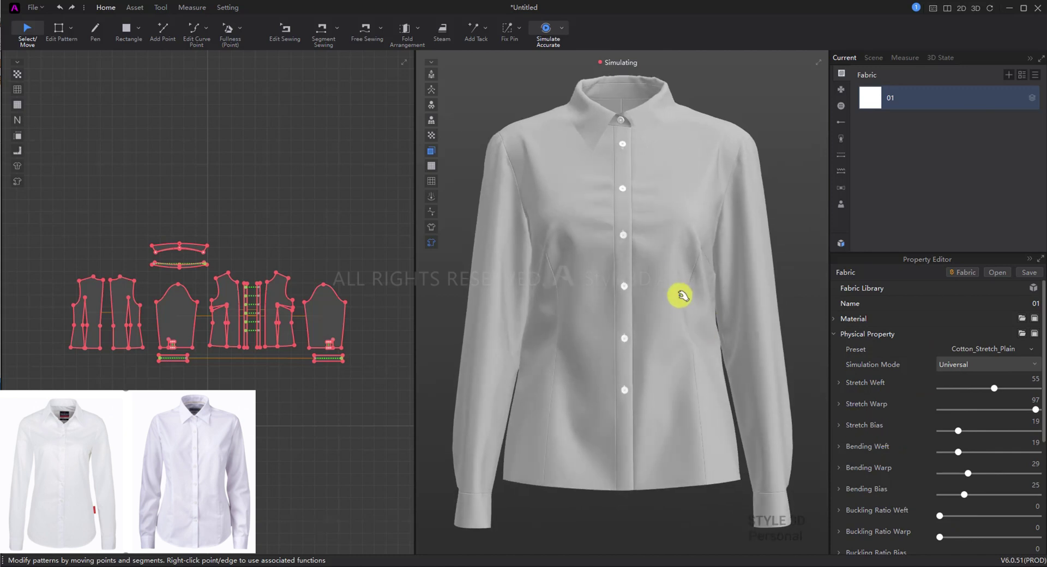
# - Pull on the simulated shirt's front panels and sleeve to examine how Cotton_Stretch_Plain drapes
pyautogui.click(669, 315)
pyautogui.moveTo(594, 415); pyautogui.dragTo(552, 431)
pyautogui.click(684, 488)
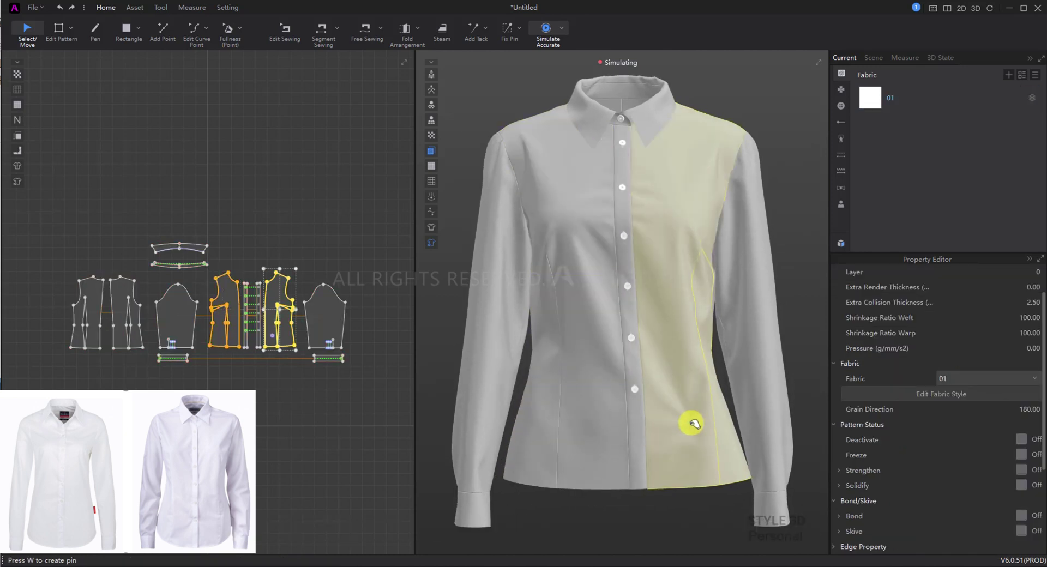
pyautogui.click(486, 367)
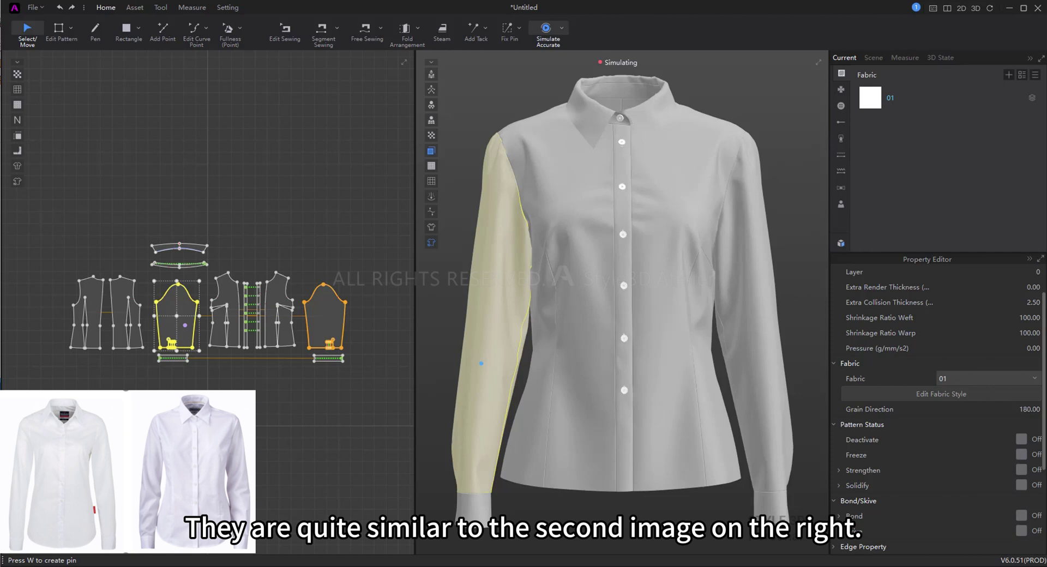
# - Change fabric 01's physical property preset to Cotton_Twill
pyautogui.click(870, 97)
pyautogui.click(1039, 350)
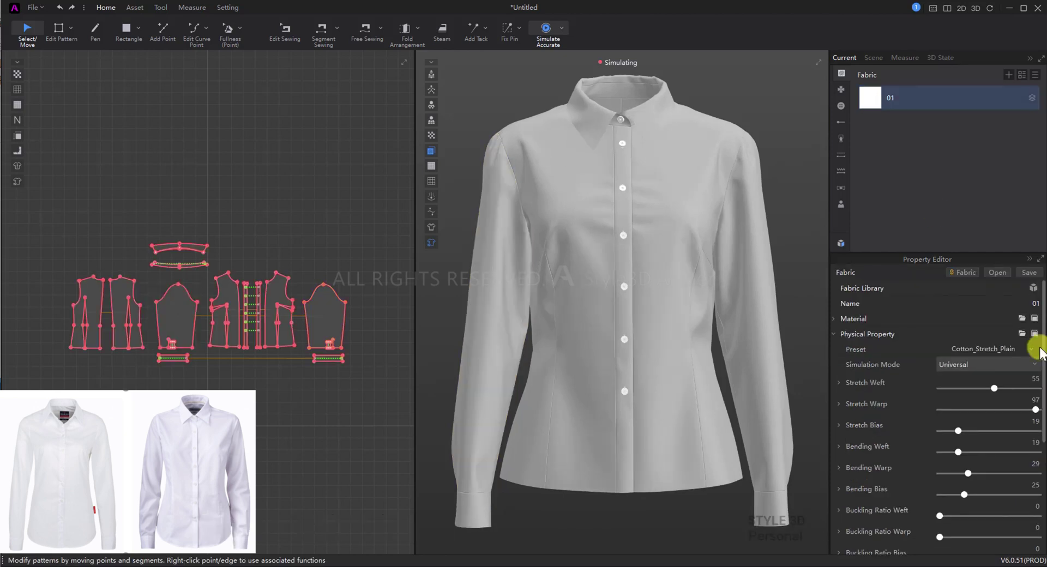
pyautogui.click(997, 342)
pyautogui.moveTo(977, 392)
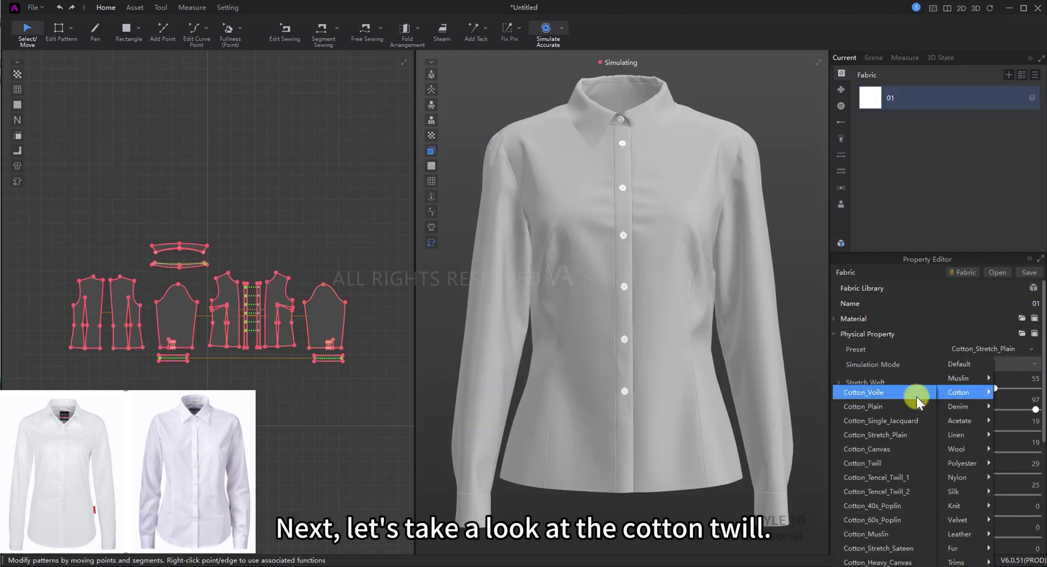
pyautogui.click(901, 467)
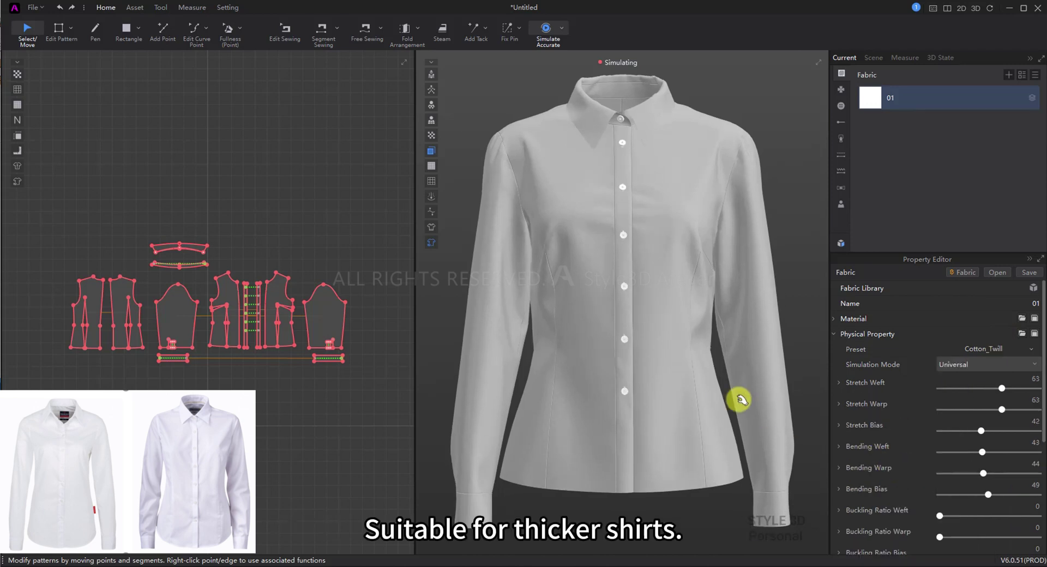
# - Pull on the simulated shirt's front panels and sleeves to examine how Cotton_Twill drapes and moves
pyautogui.click(659, 286)
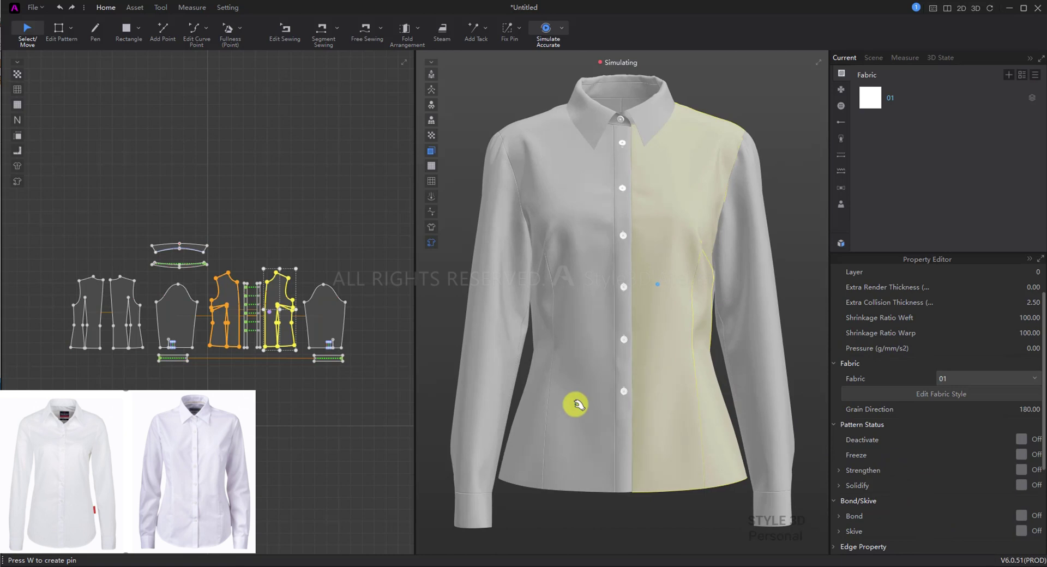
pyautogui.click(573, 425)
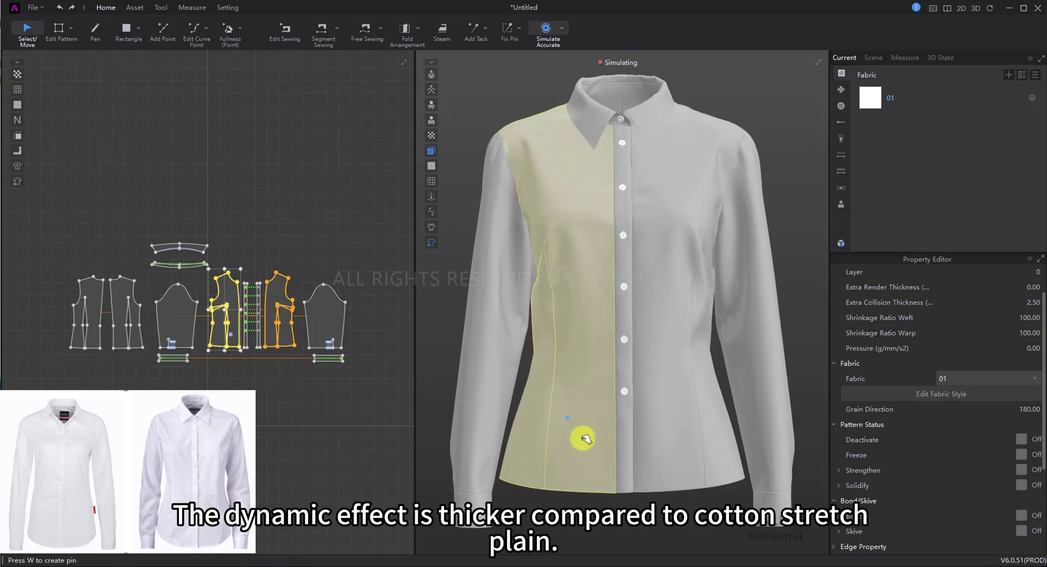
pyautogui.click(515, 393)
pyautogui.click(688, 442)
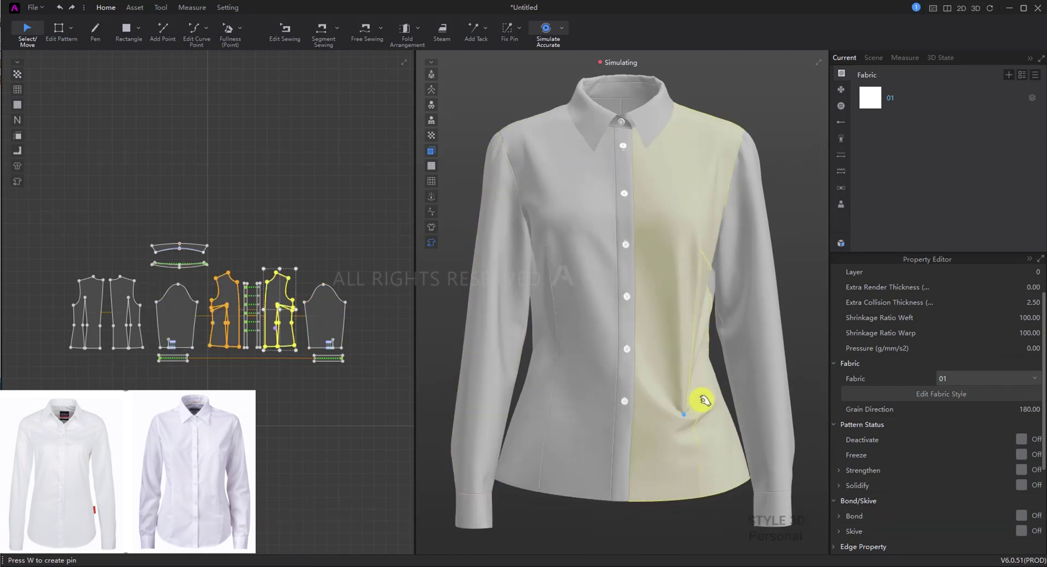
pyautogui.click(752, 439)
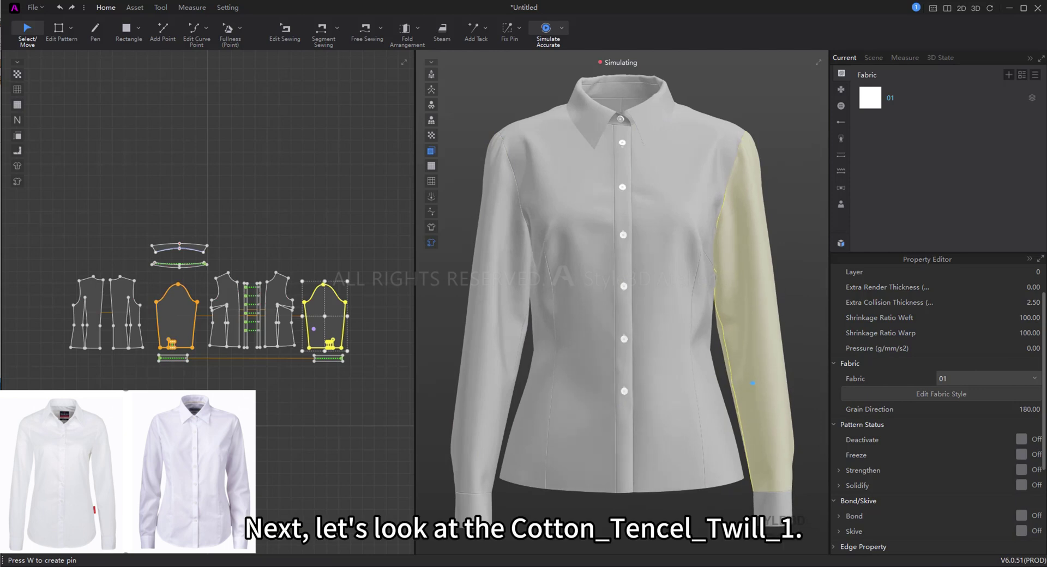
# - Change fabric 01's physical property preset to Cotton_Tencel_Twill_1
pyautogui.click(962, 394)
pyautogui.click(977, 348)
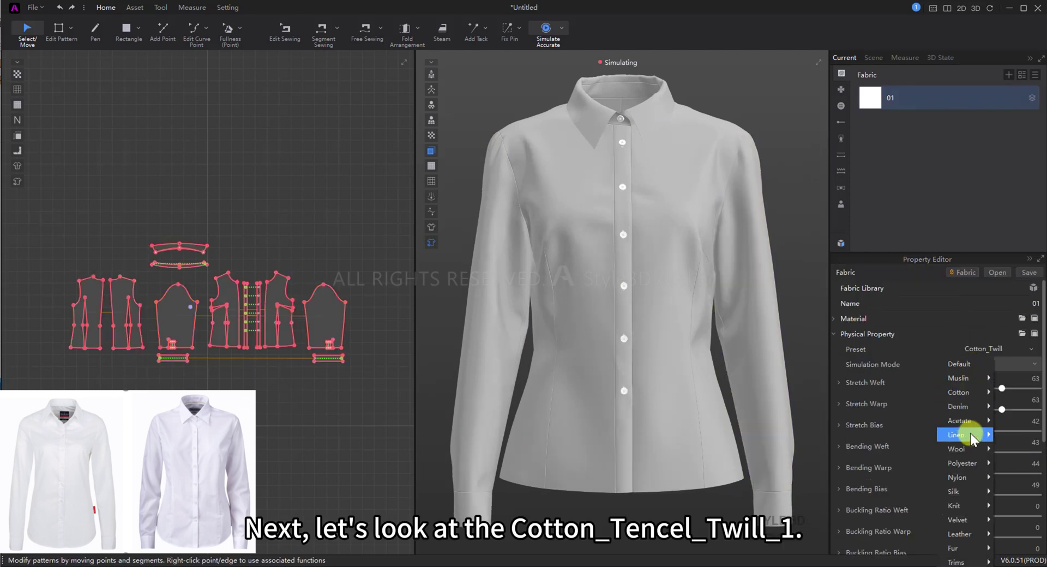
pyautogui.moveTo(963, 395)
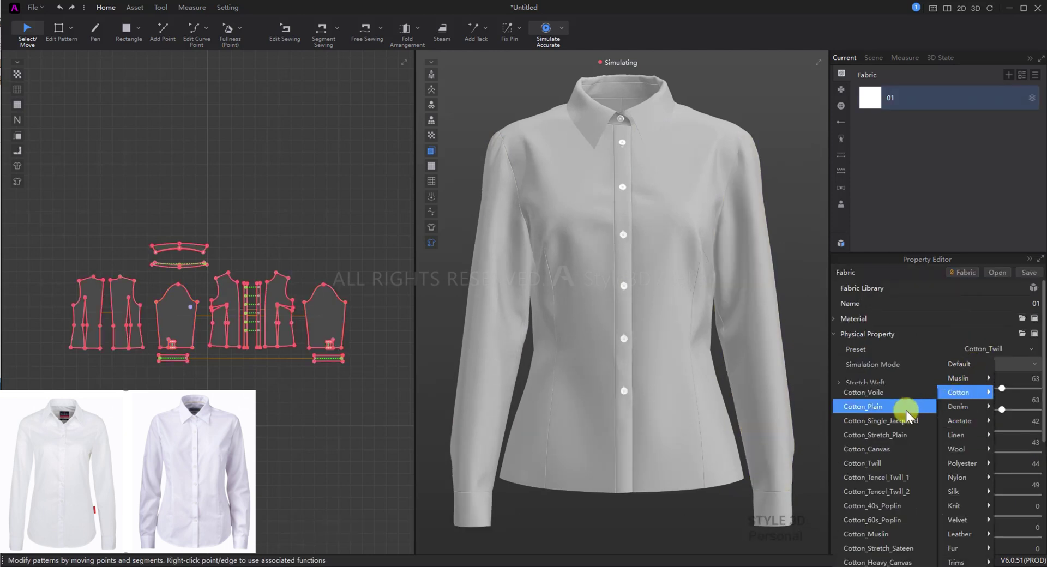
pyautogui.click(900, 478)
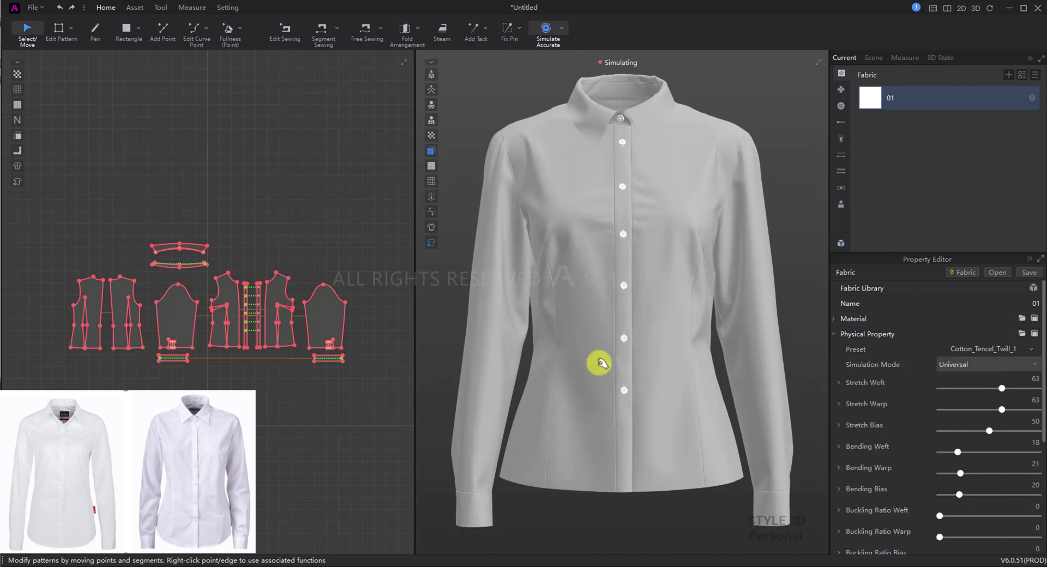
# - Pull on the simulated shirt's front panels and sleeve to examine how Cotton_Tencel_Twill_1 folds and drapes
pyautogui.click(568, 401)
pyautogui.click(682, 419)
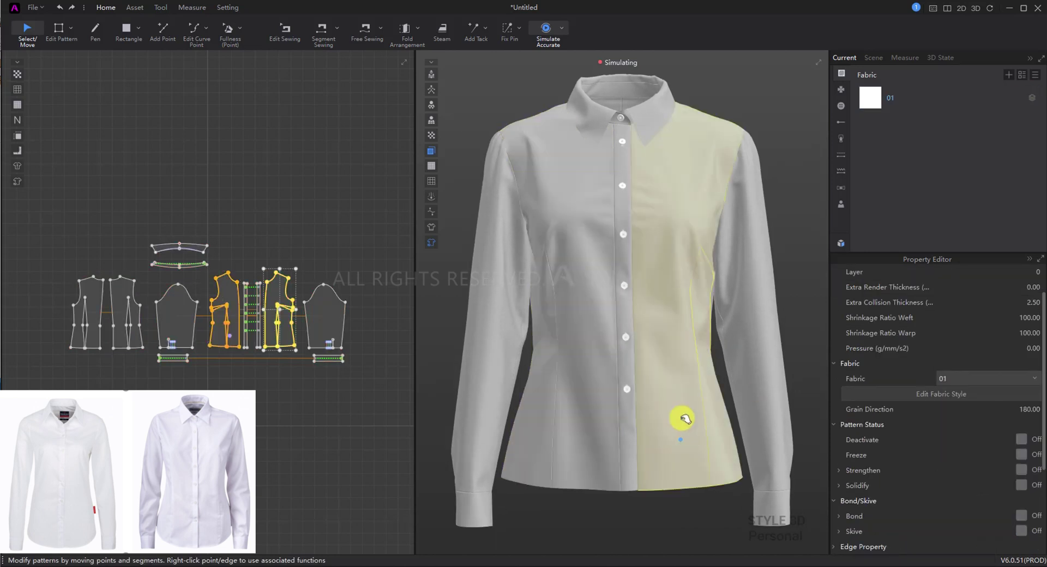
pyautogui.click(752, 472)
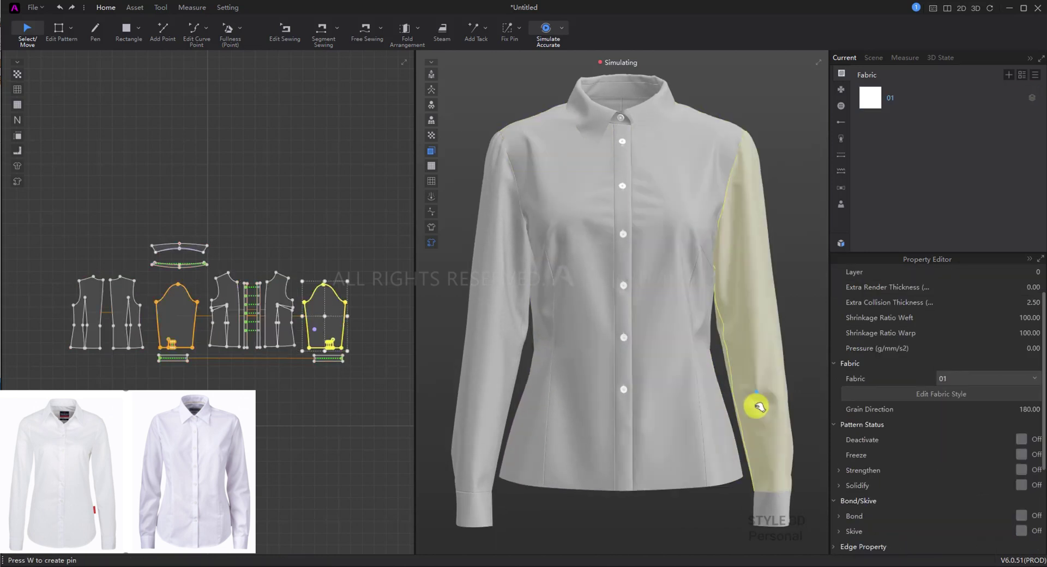
pyautogui.click(832, 394)
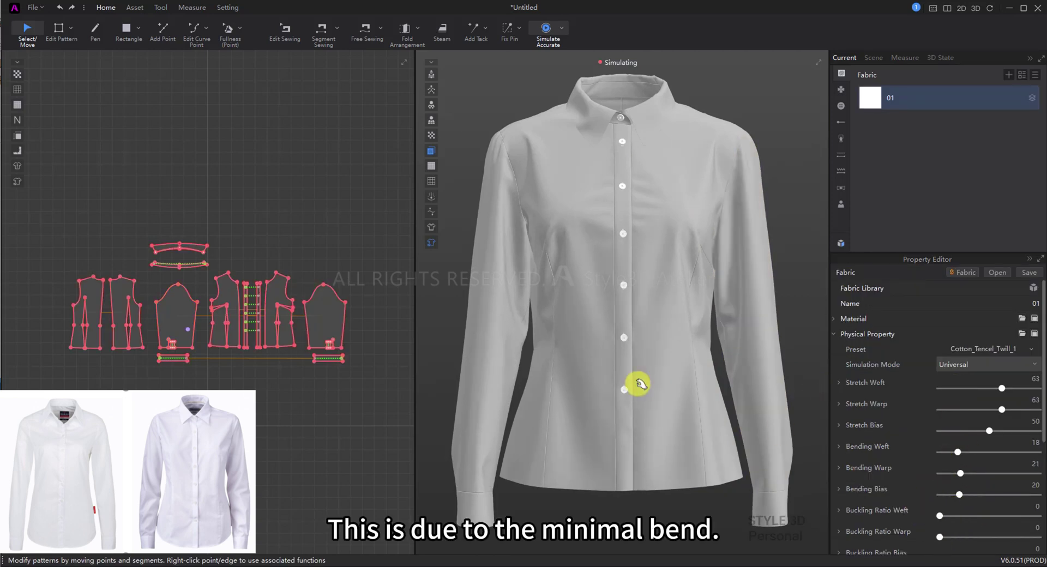
pyautogui.click(660, 420)
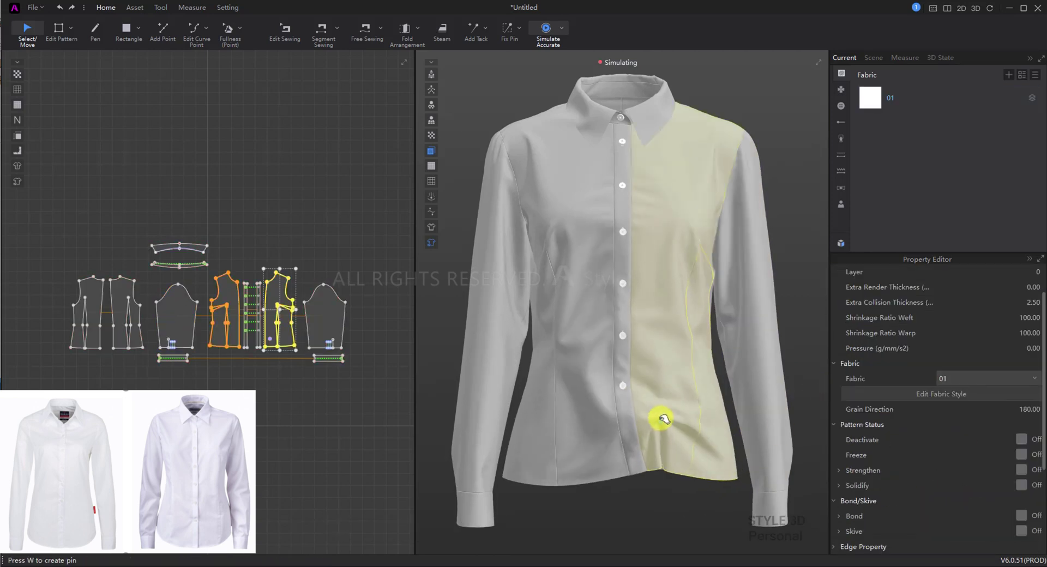
# - Switch fabric 01 back to the Cotton_Stretch_Plain preset and pull on the front panel and sleeve to compare its drape
pyautogui.click(978, 349)
pyautogui.moveTo(960, 395)
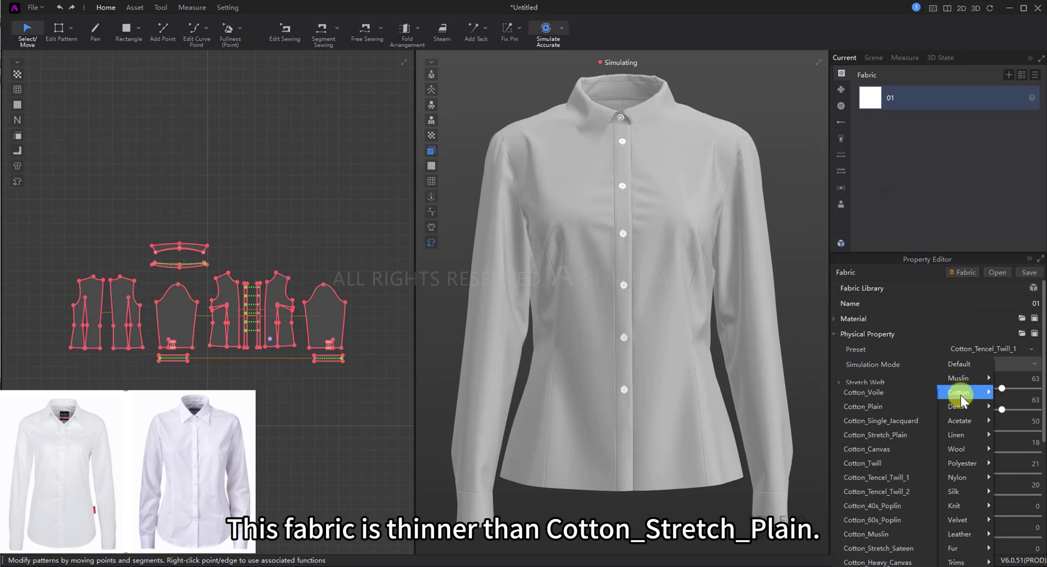
pyautogui.click(889, 431)
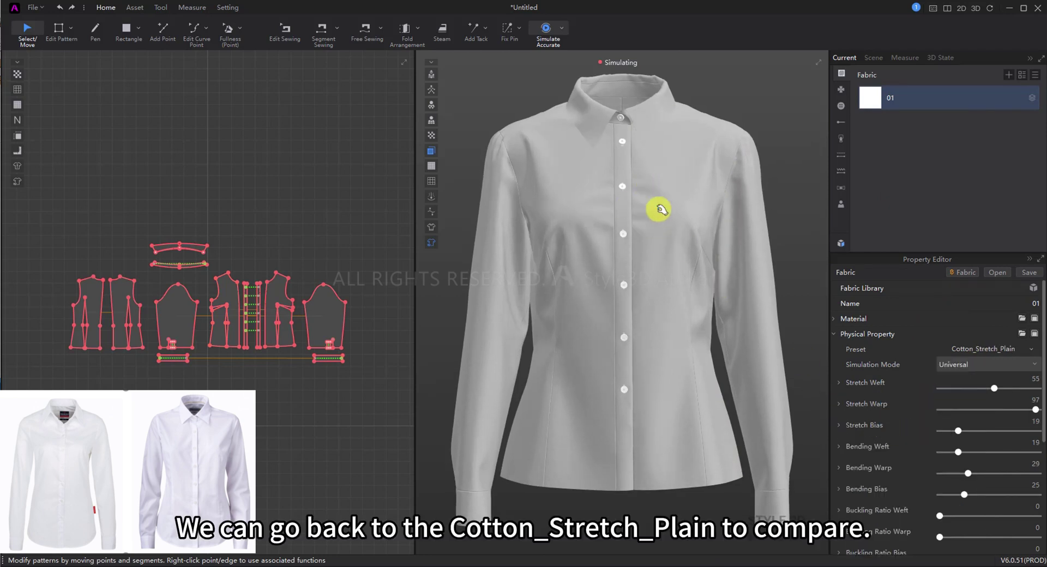
pyautogui.click(711, 238)
pyautogui.click(742, 264)
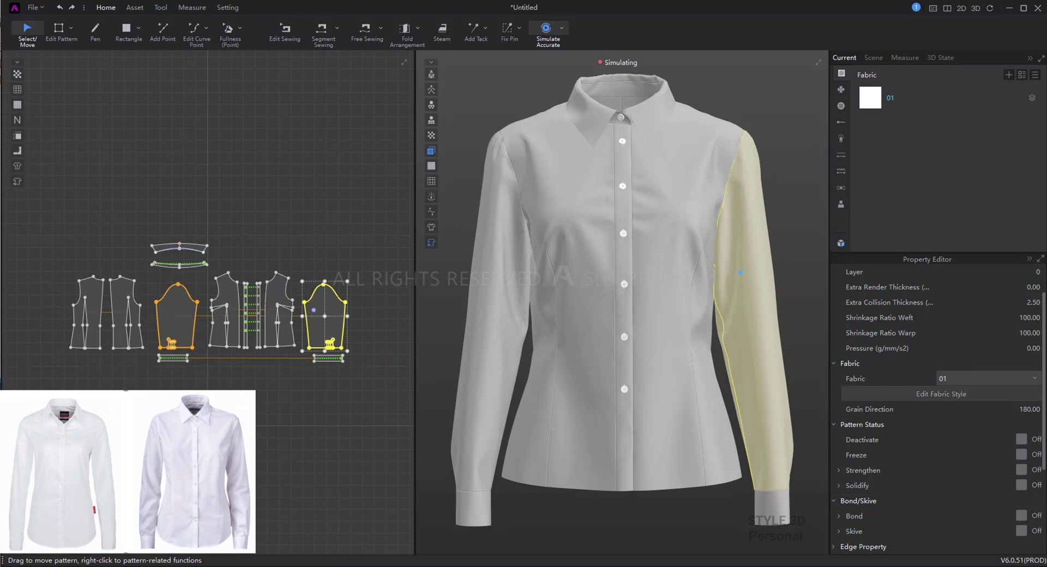
# - Change fabric 01's physical property preset to Cotton_40s_Poplin
pyautogui.click(927, 98)
pyautogui.click(970, 346)
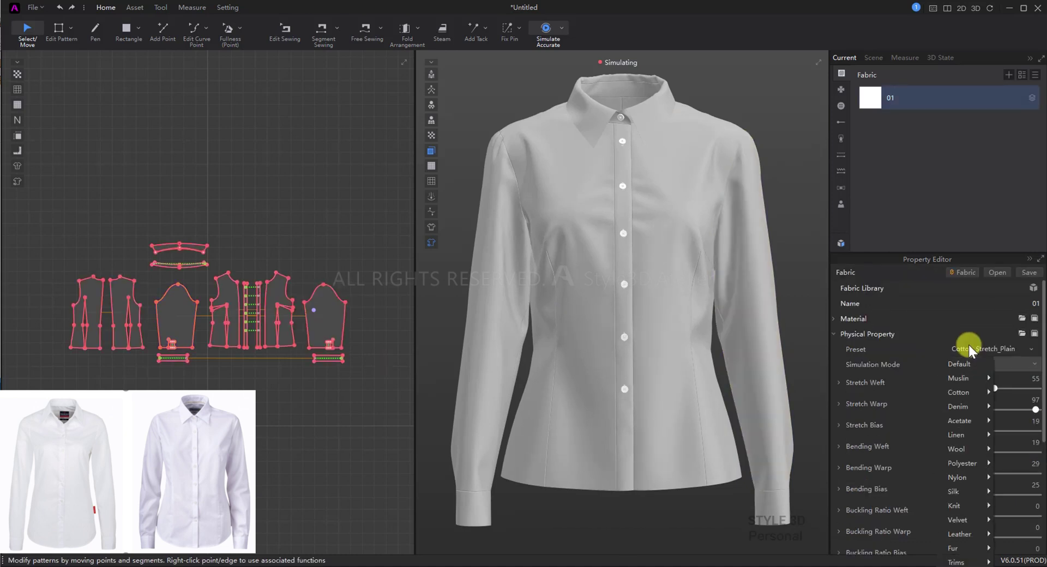
pyautogui.moveTo(962, 391)
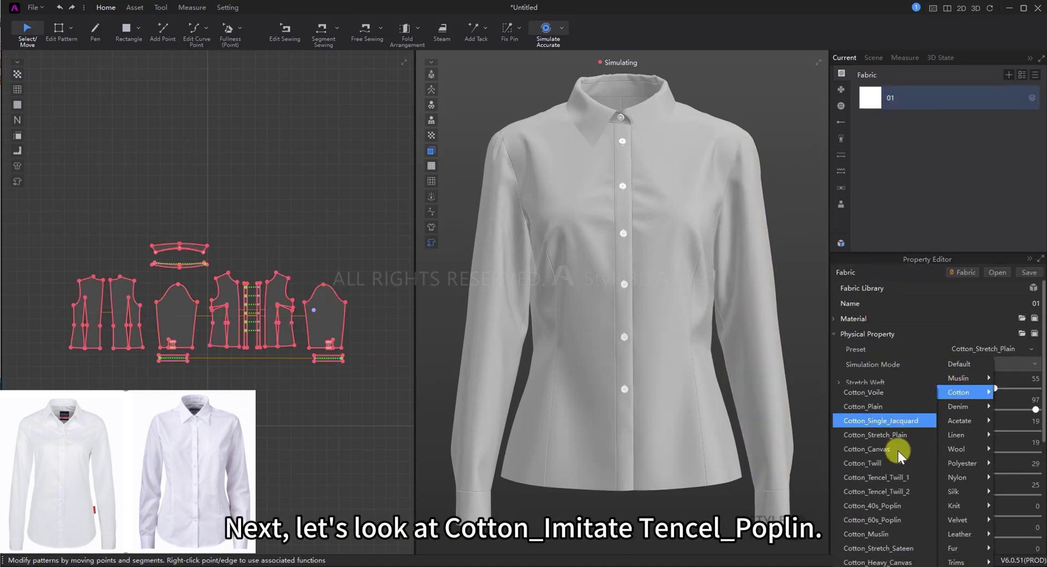
pyautogui.click(894, 506)
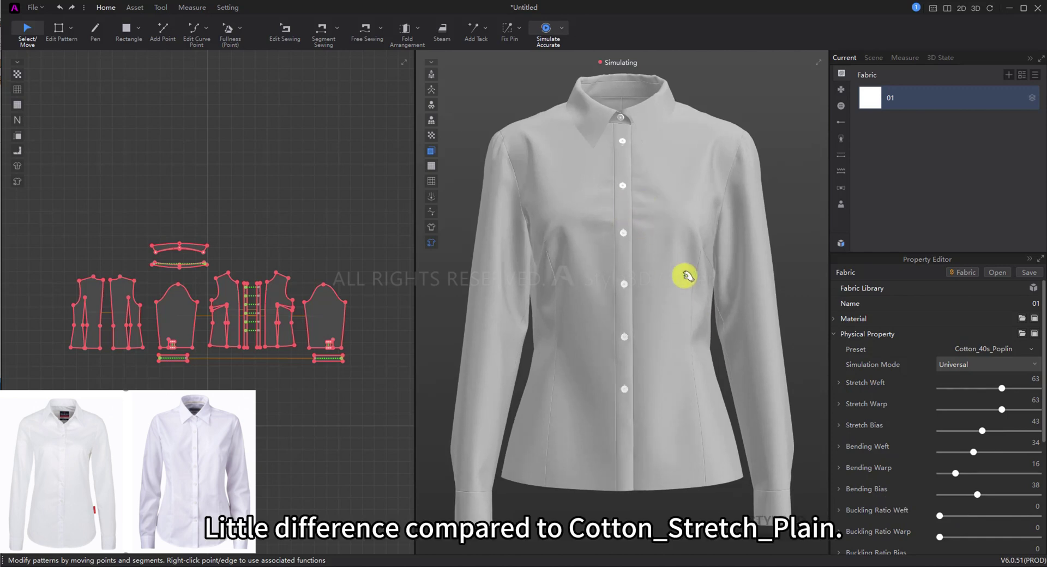
# - Pull on both front panels of the simulated shirt to examine the dynamic folds of Cotton_40s_Poplin
pyautogui.click(677, 244)
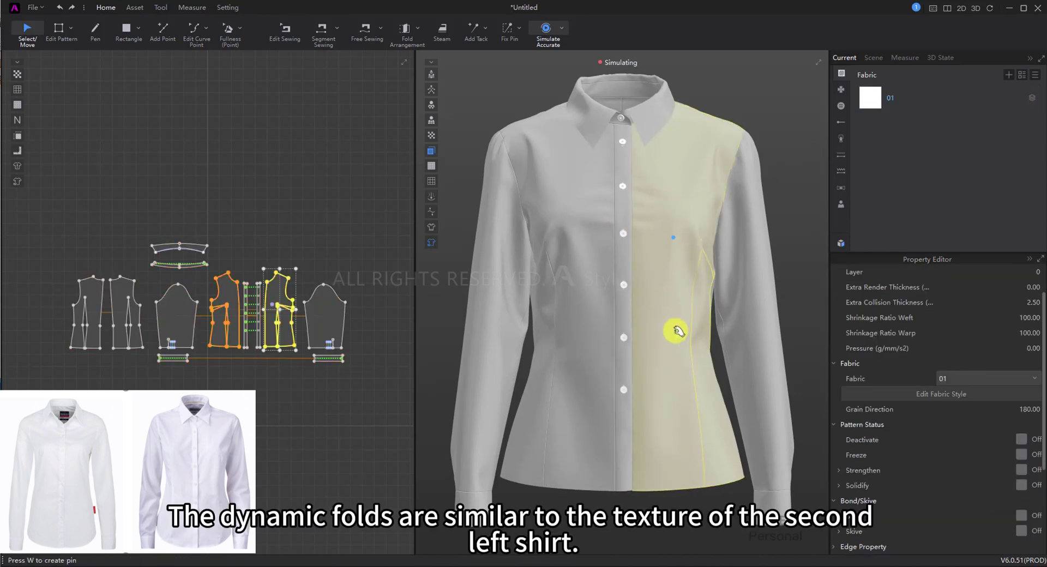
pyautogui.click(652, 343)
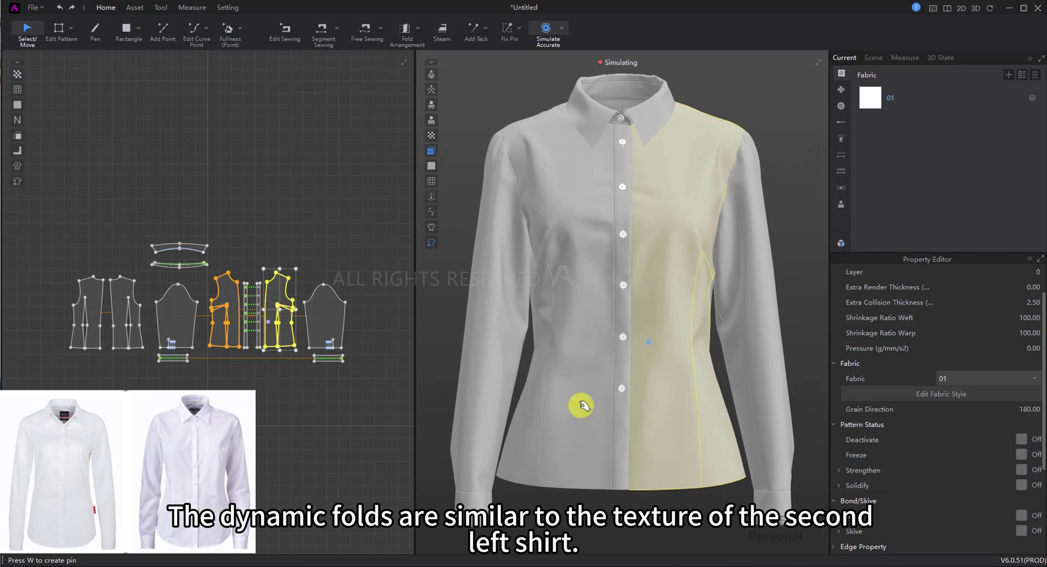
pyautogui.click(579, 377)
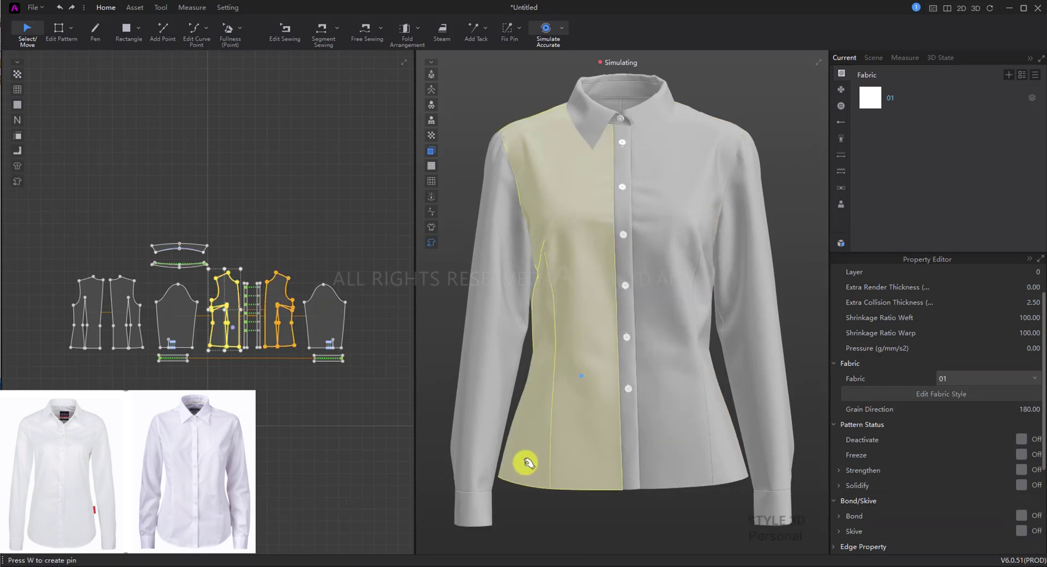
# - Change fabric 01's physical property preset to Polyester_Chiffon
pyautogui.click(928, 98)
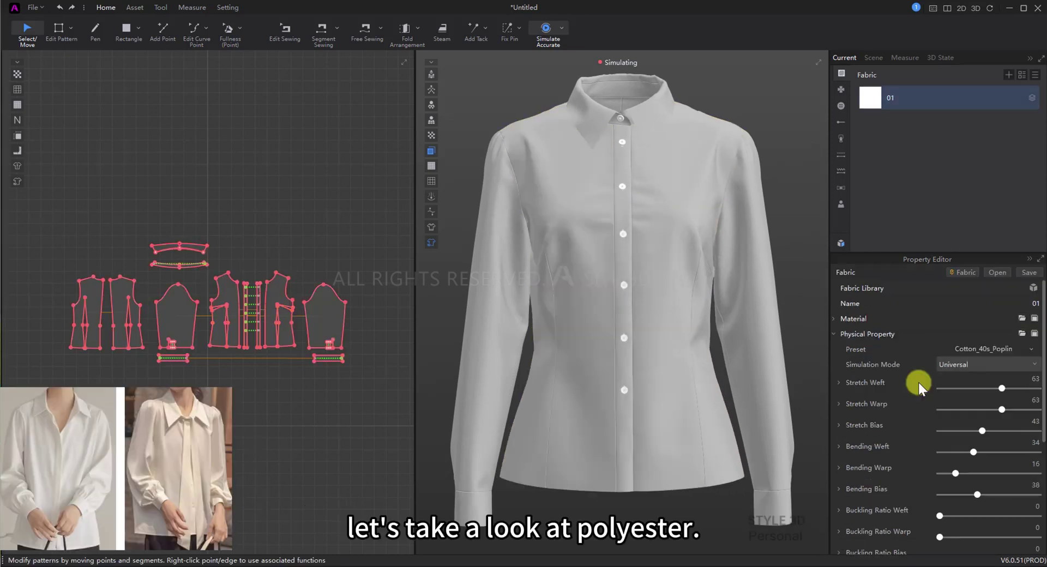
pyautogui.click(977, 348)
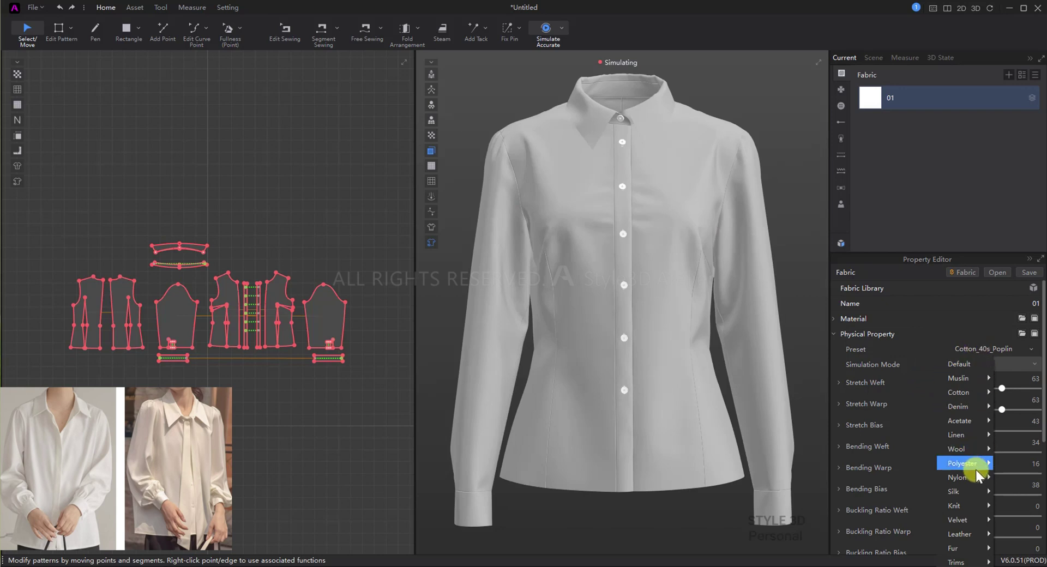
pyautogui.moveTo(972, 460)
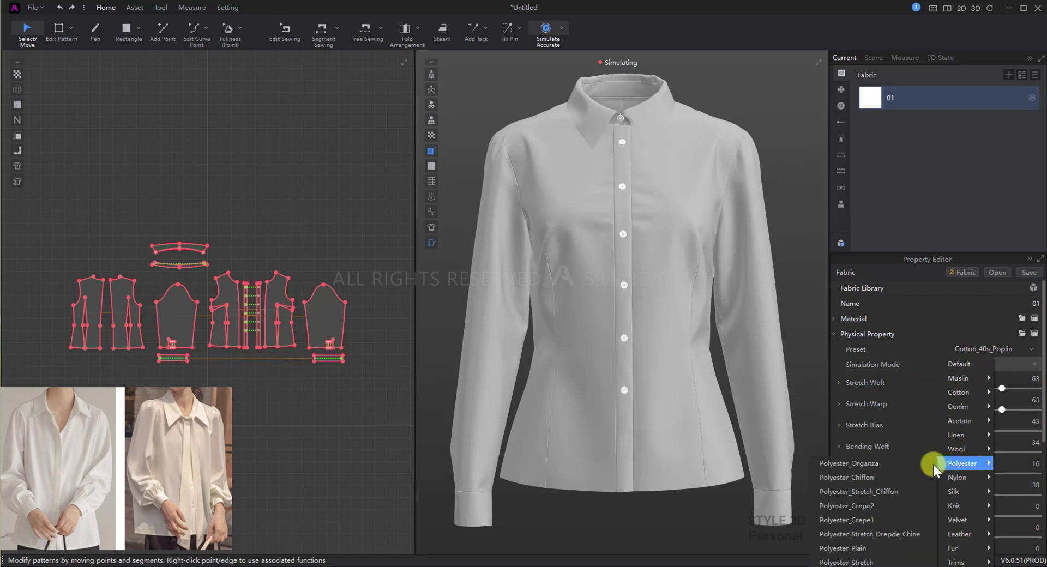
pyautogui.click(904, 476)
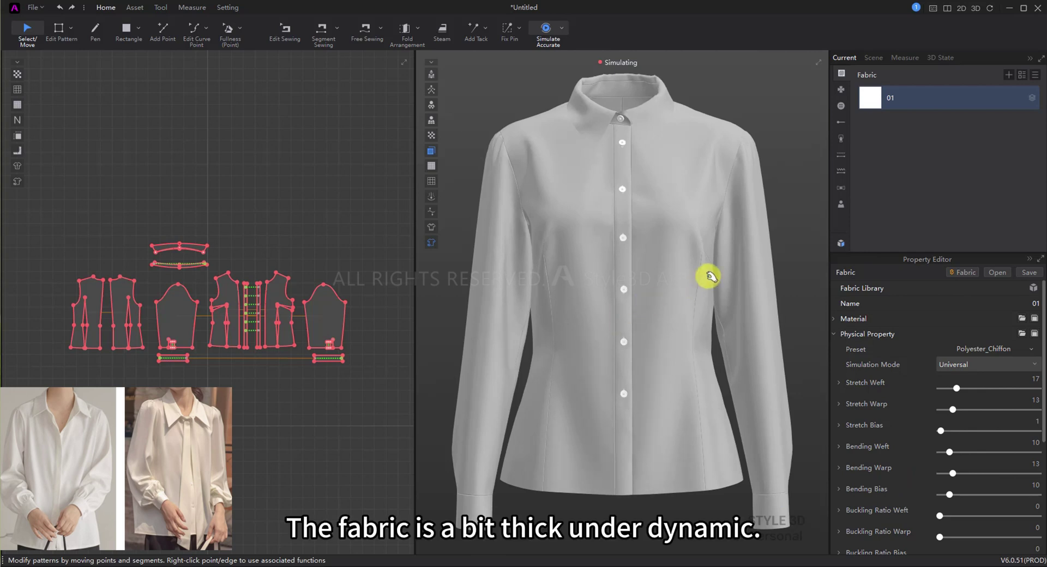
# - Pull on the simulated shirt's sleeves and front panels to examine how Polyester_Chiffon drapes and moves
pyautogui.click(736, 303)
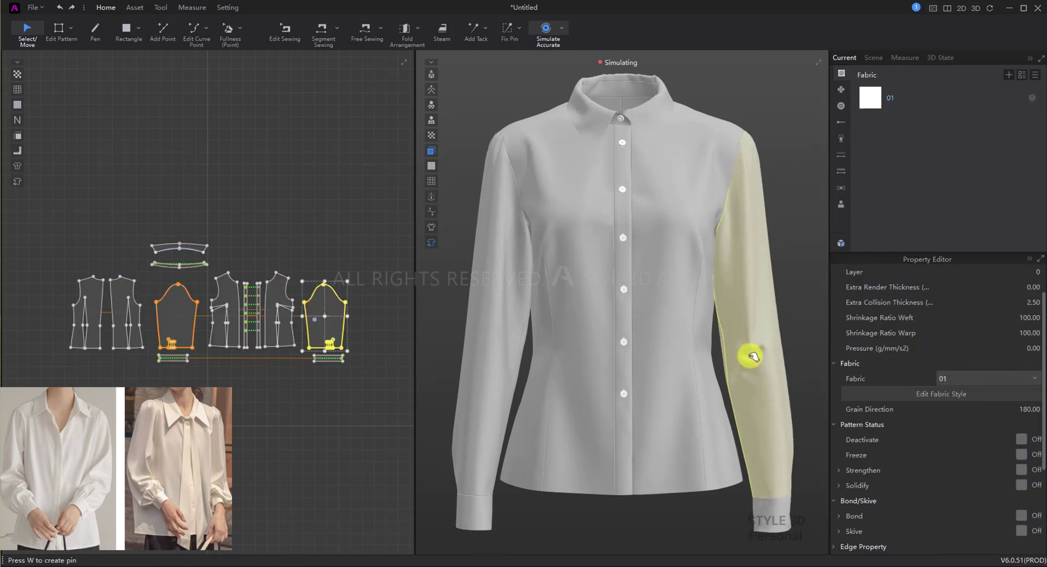
pyautogui.moveTo(678, 329); pyautogui.dragTo(657, 437)
pyautogui.press('w')
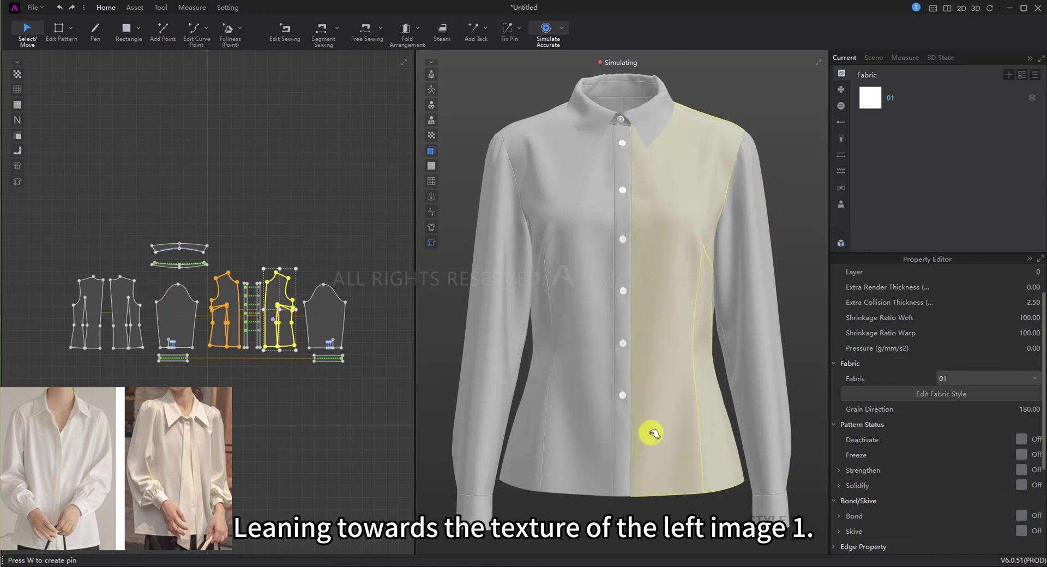
pyautogui.click(570, 445)
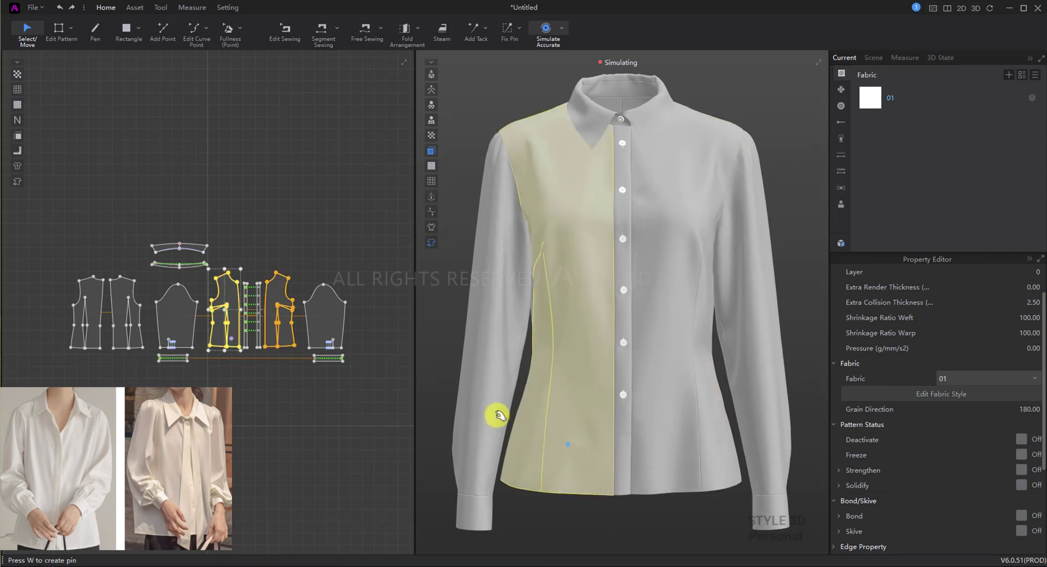
pyautogui.click(494, 327)
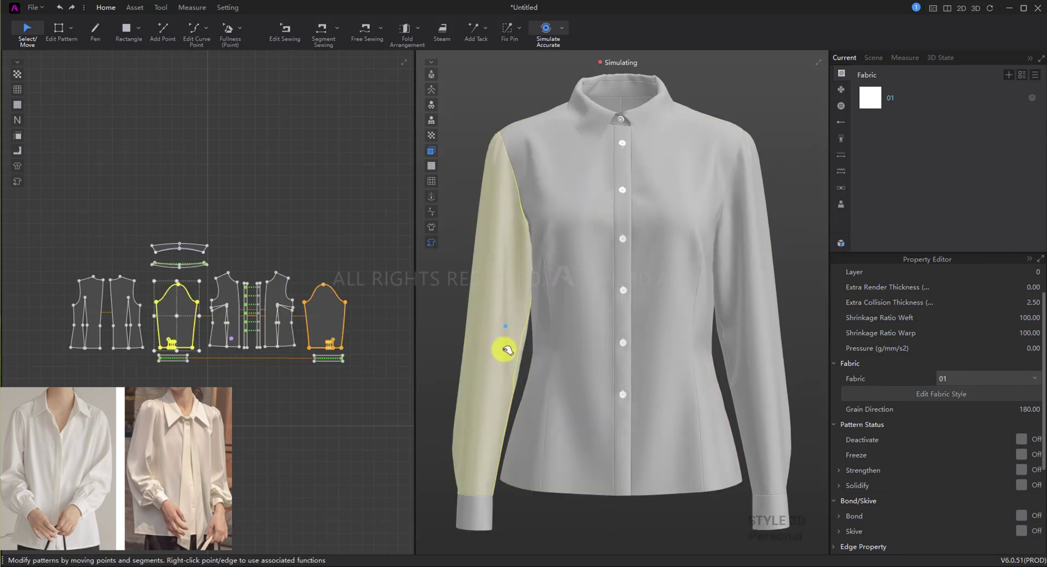
# - Change fabric 01's physical property preset to Polyester_Crepe2
pyautogui.click(895, 98)
pyautogui.click(973, 349)
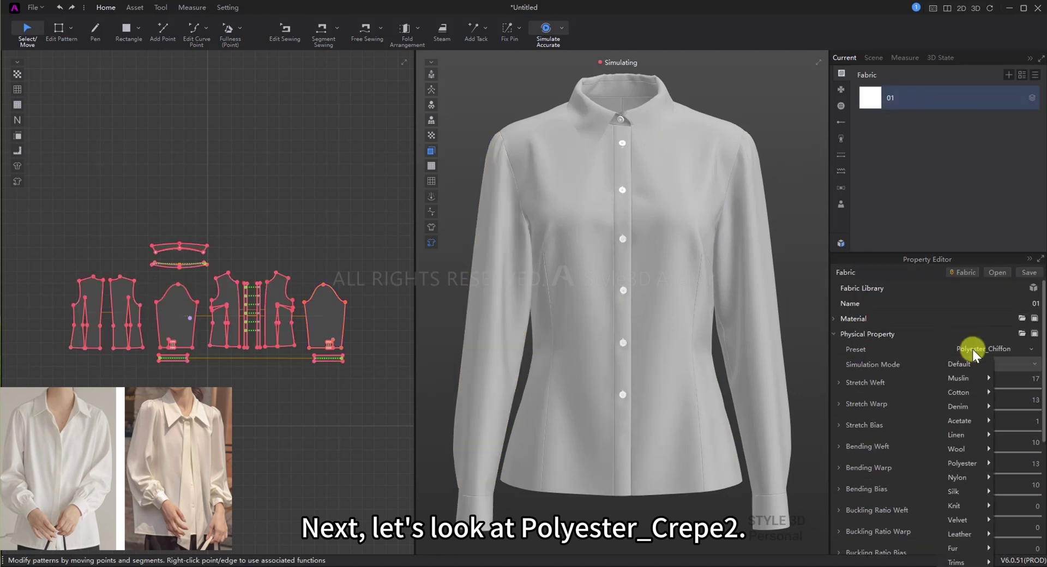
pyautogui.moveTo(973, 467)
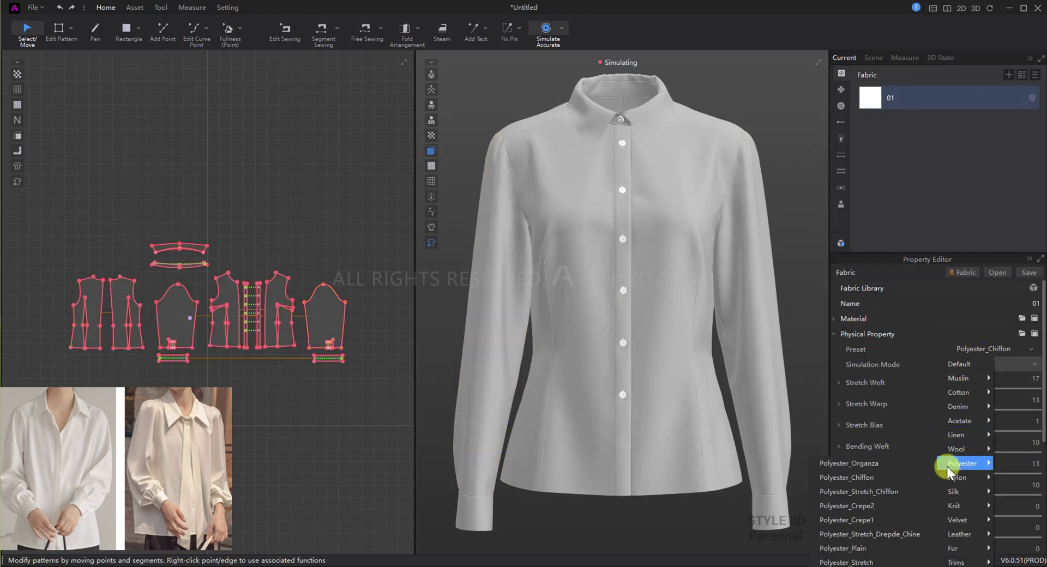
pyautogui.click(904, 500)
# - Pull on the simulated shirt's front panels and one sleeve to examine how Polyester_Crepe2 drapes
pyautogui.click(656, 323)
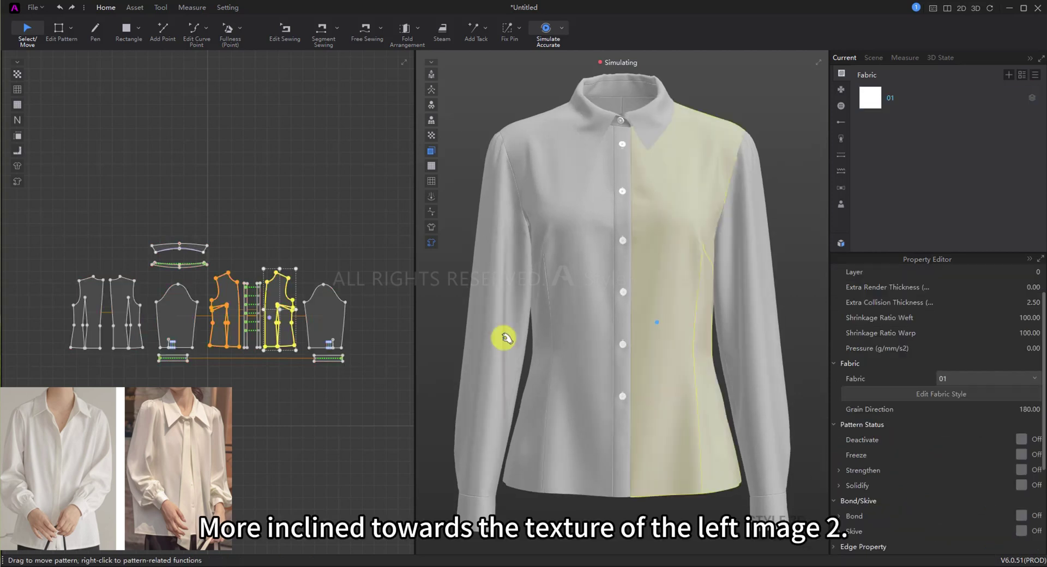
pyautogui.click(503, 337)
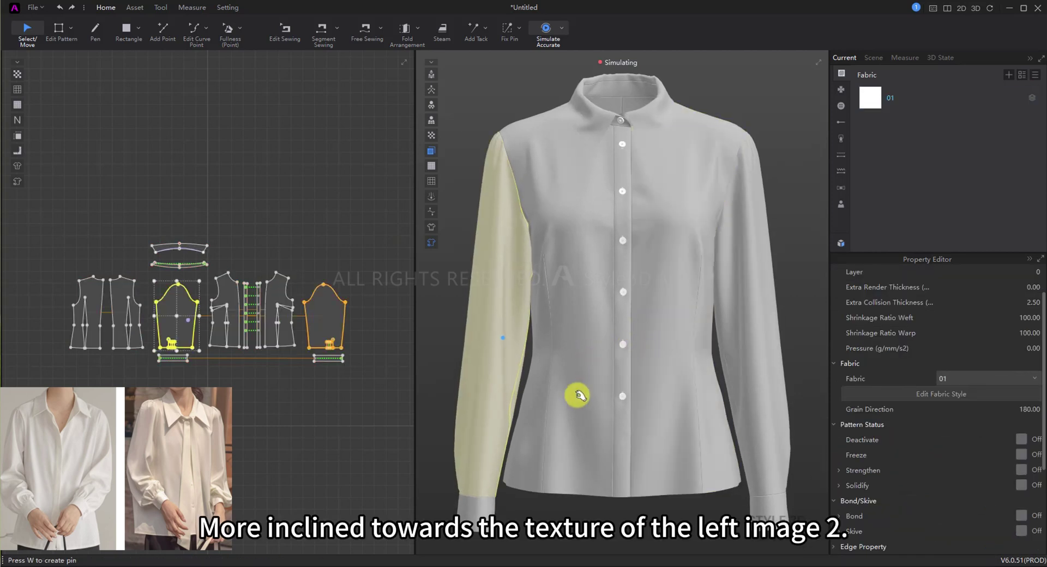
pyautogui.click(581, 446)
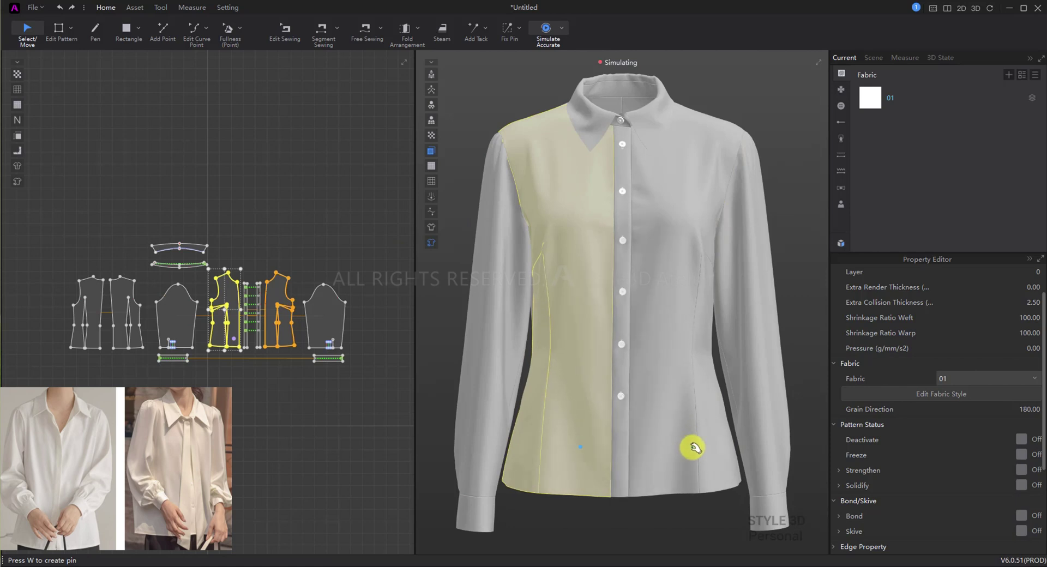
# - Change fabric 01's physical property preset to Polyester_Plain
pyautogui.click(928, 98)
pyautogui.click(983, 352)
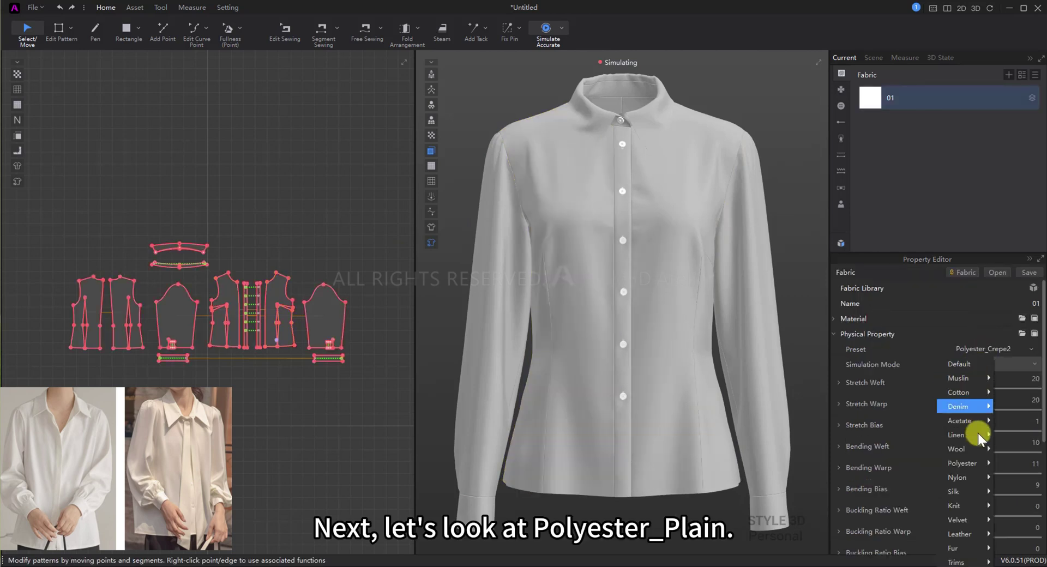
pyautogui.moveTo(979, 463)
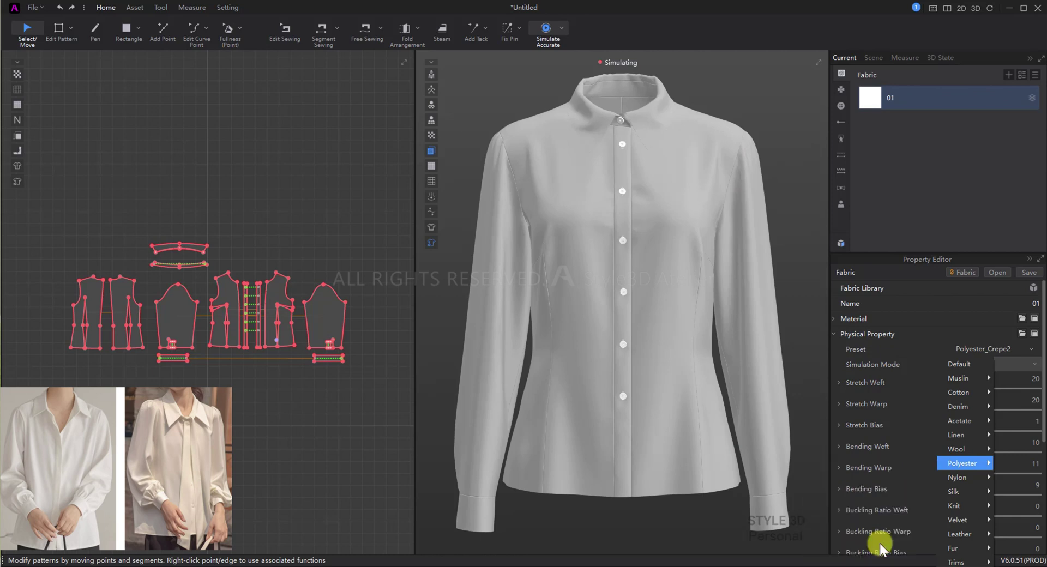
pyautogui.click(878, 548)
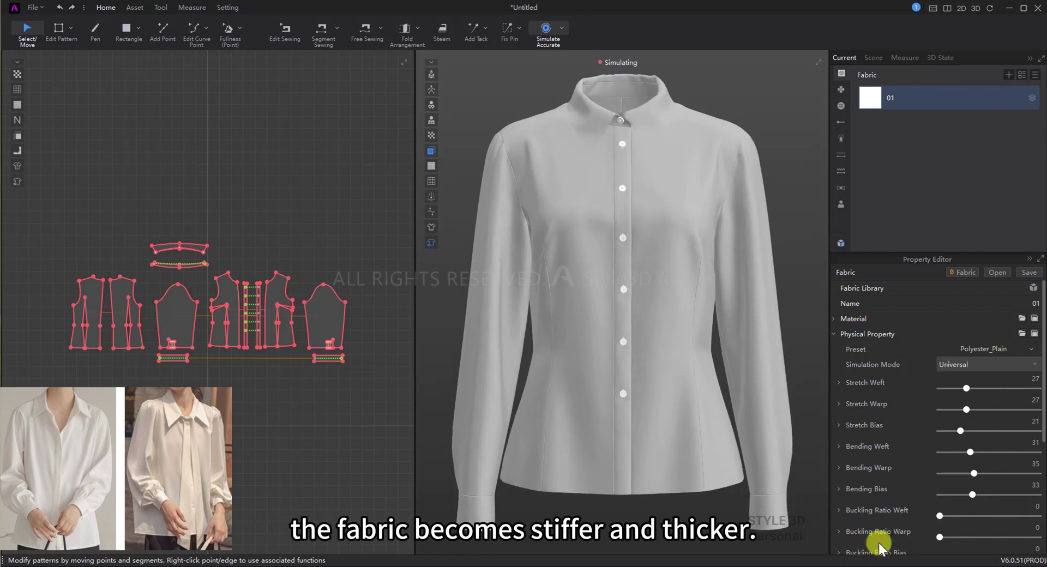
# - Pull on the simulated shirt's front panels and one sleeve to examine how Polyester_Plain drapes
pyautogui.click(686, 314)
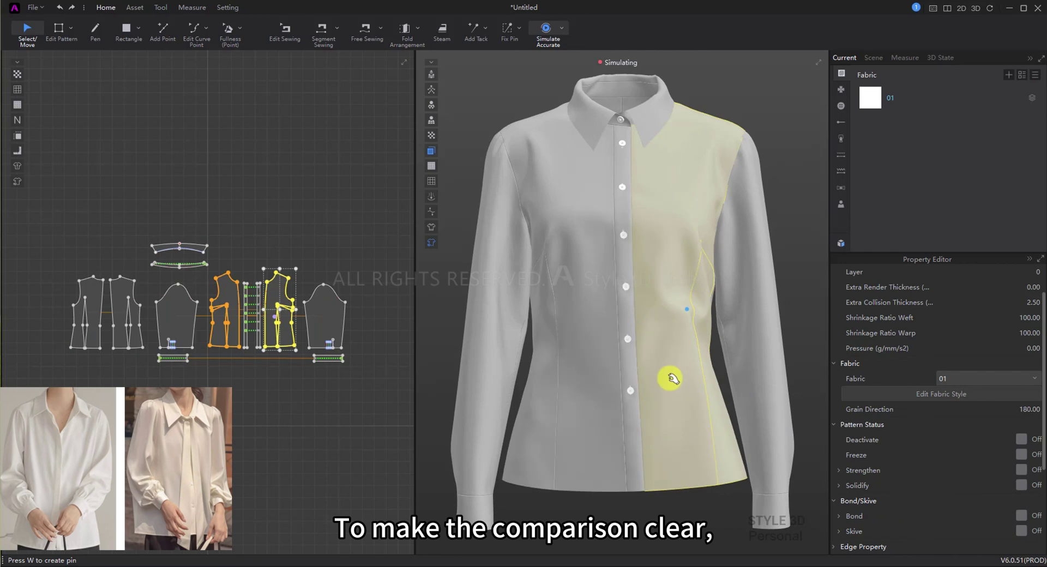
pyautogui.click(563, 364)
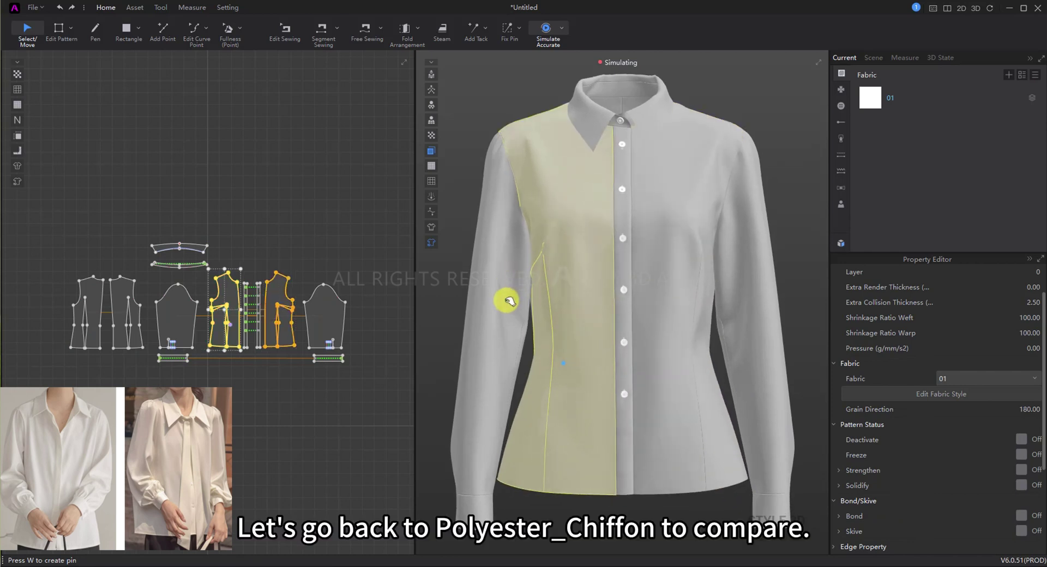
pyautogui.click(505, 297)
# - Change fabric 01's physical property preset to Polyester_Chiffon
pyautogui.click(928, 98)
pyautogui.click(982, 349)
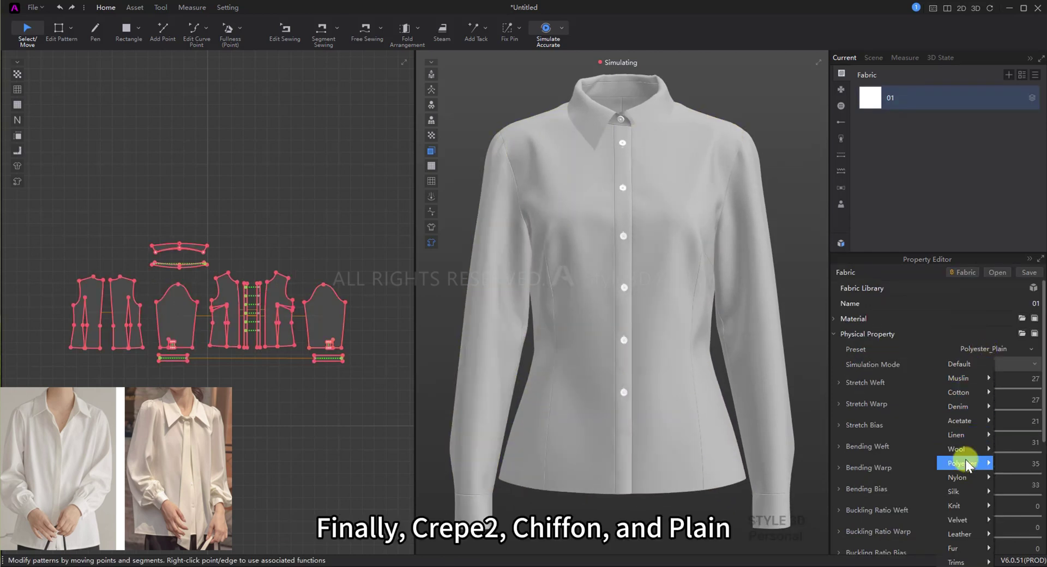
pyautogui.moveTo(965, 460)
pyautogui.click(890, 474)
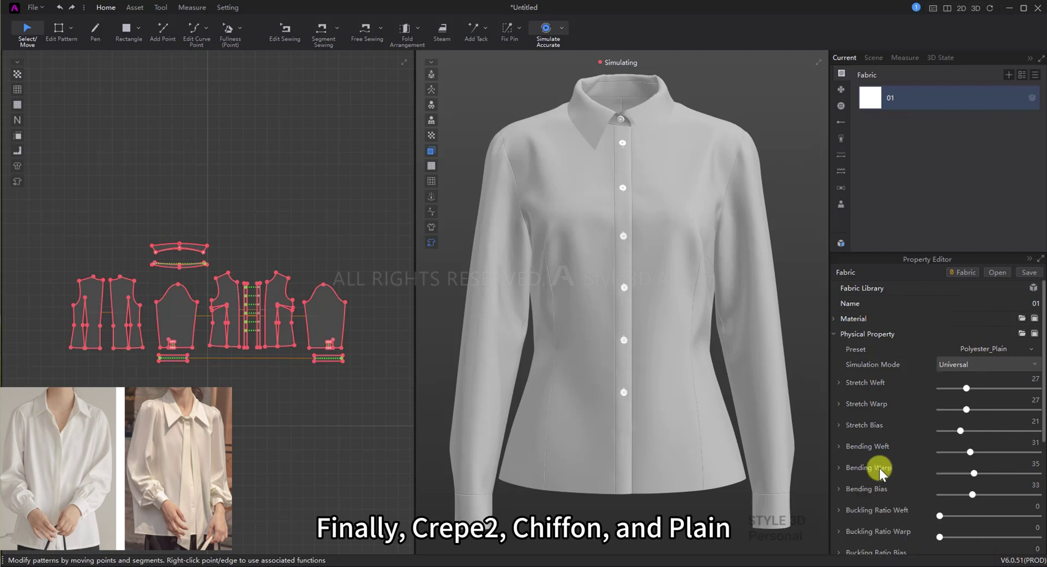
# - Pull on the simulated shirt's front panels and one sleeve to examine how Polyester_Chiffon drapes
pyautogui.click(672, 369)
pyautogui.click(549, 327)
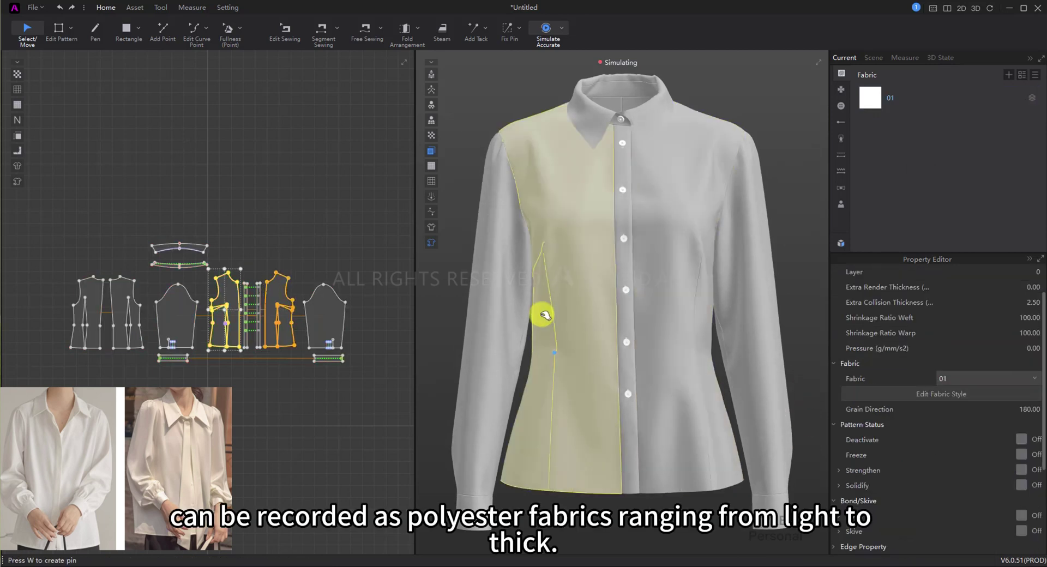
pyautogui.click(495, 323)
pyautogui.click(579, 227)
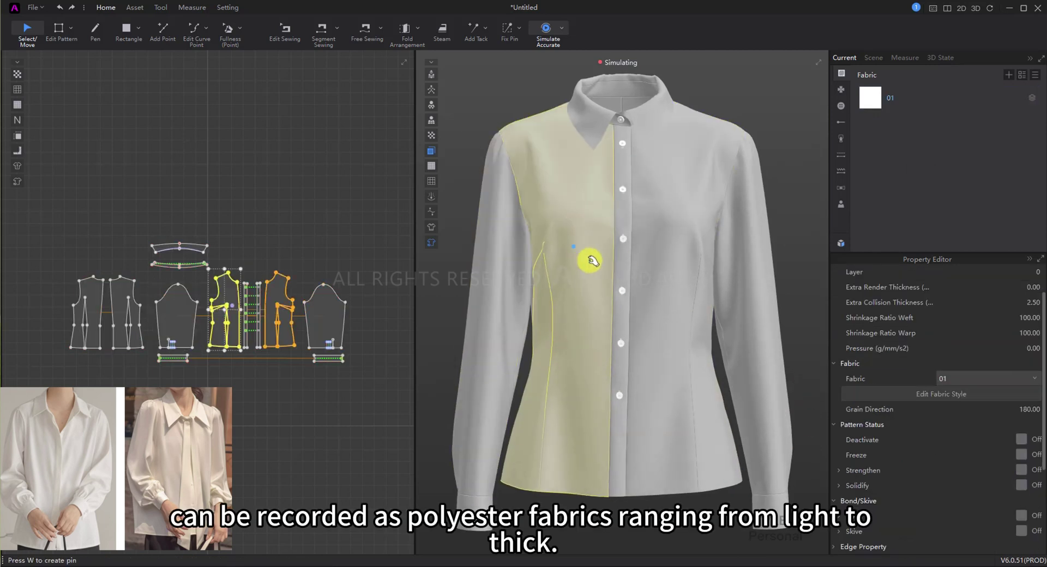
pyautogui.click(678, 307)
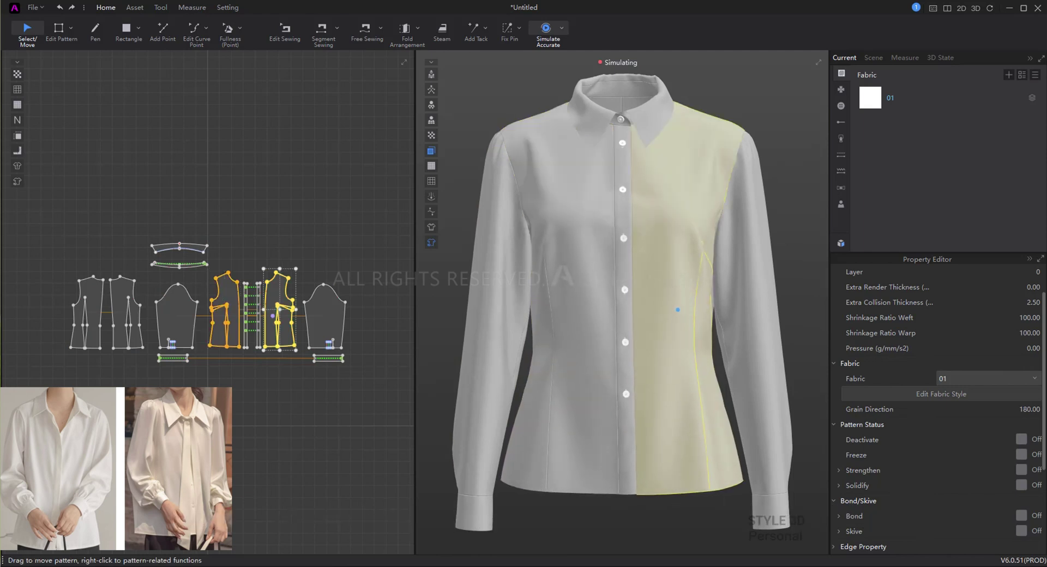
# - Change fabric 01's physical property preset to Linen_Plain
pyautogui.click(895, 97)
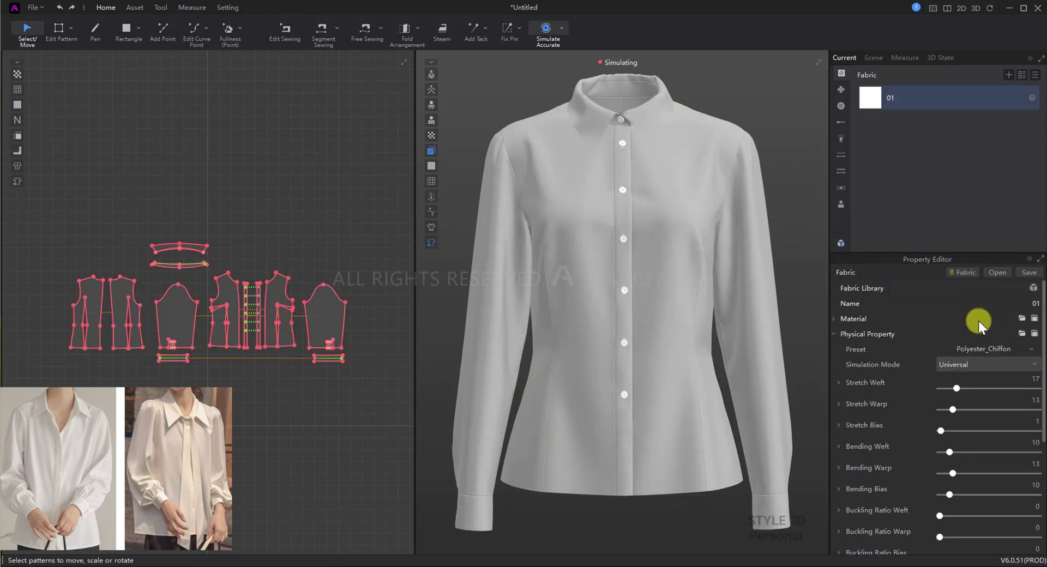
pyautogui.click(995, 347)
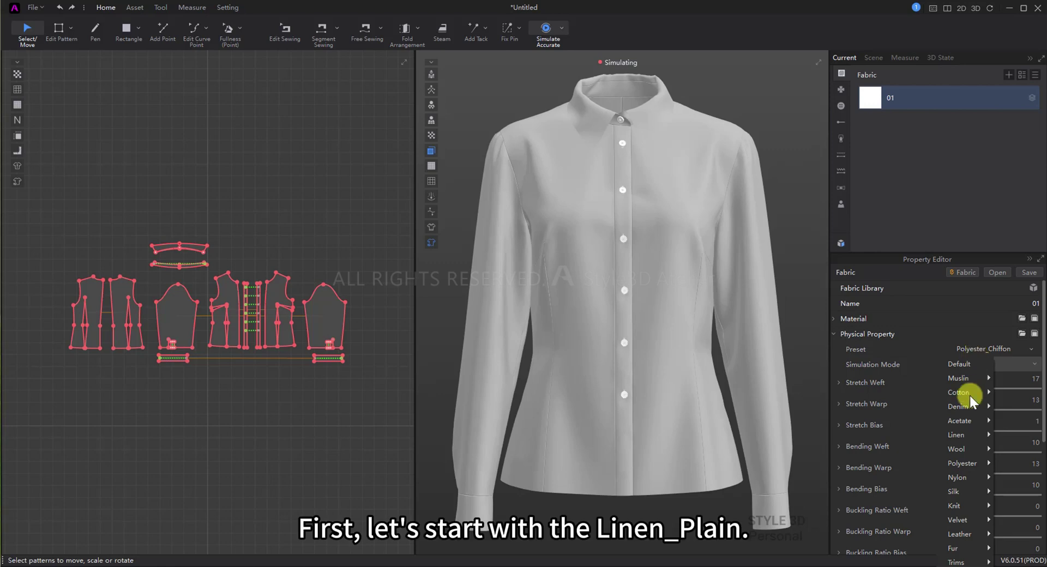
pyautogui.moveTo(963, 437)
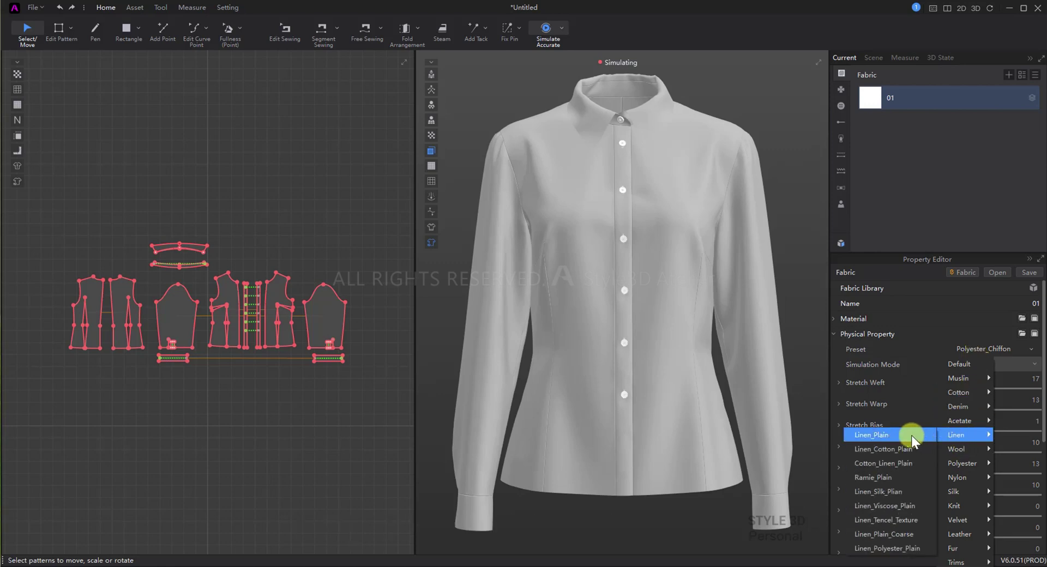
pyautogui.click(911, 435)
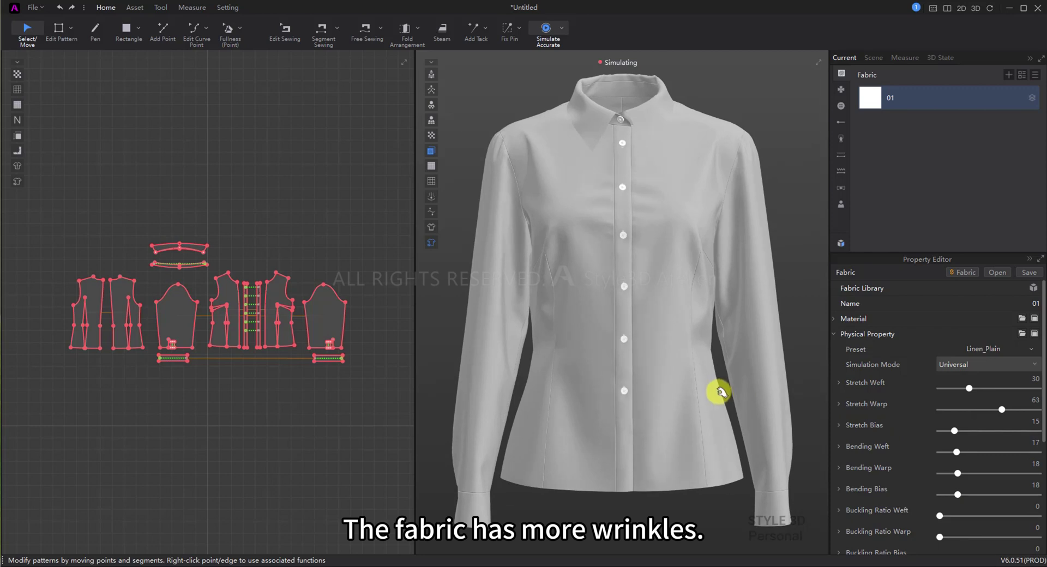
# - Pull on the simulated shirt's front panels and one sleeve to examine how Linen_Plain drapes
pyautogui.click(579, 244)
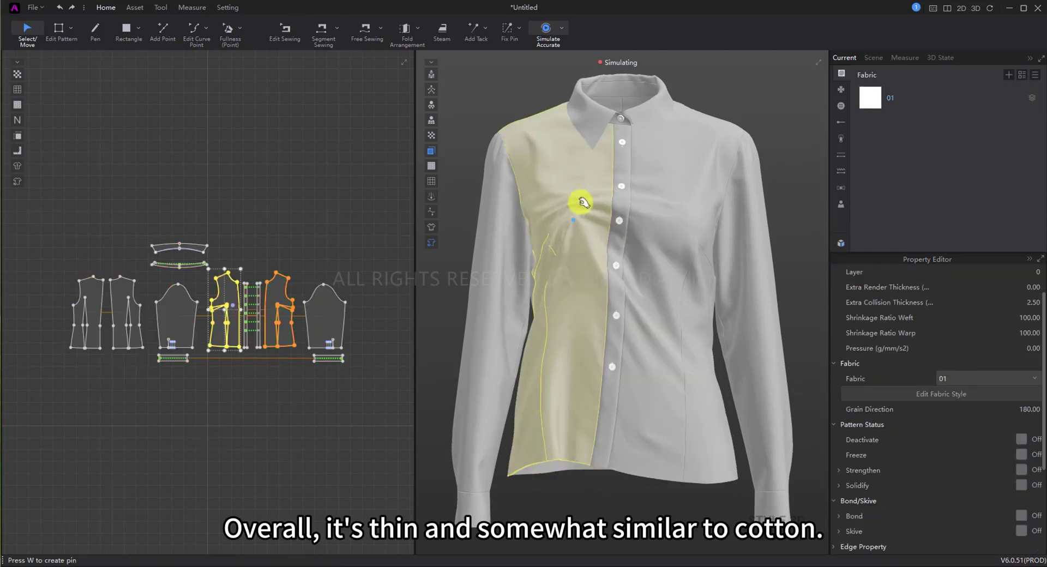
pyautogui.click(672, 322)
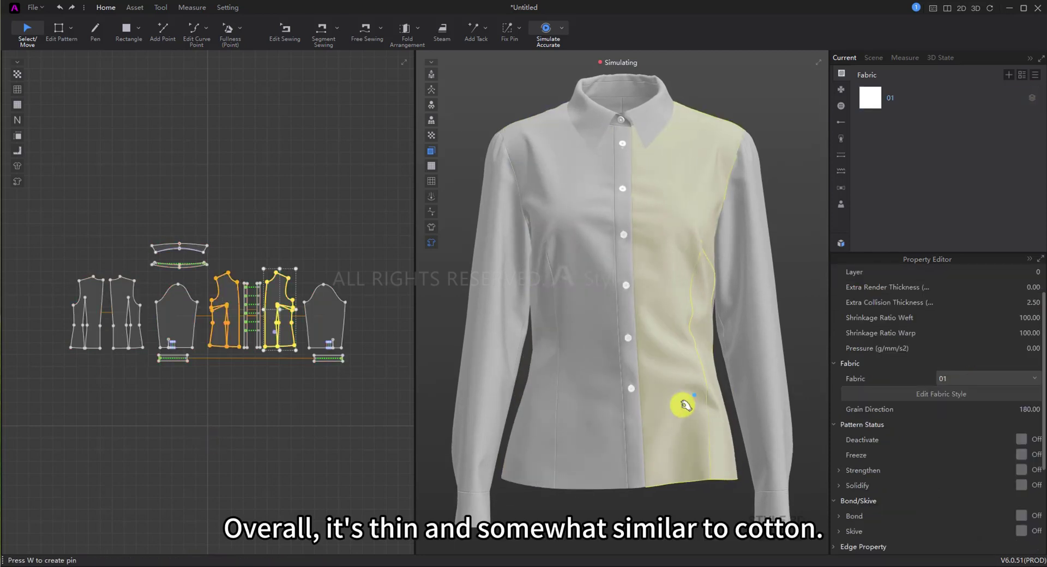
pyautogui.click(596, 426)
pyautogui.click(484, 423)
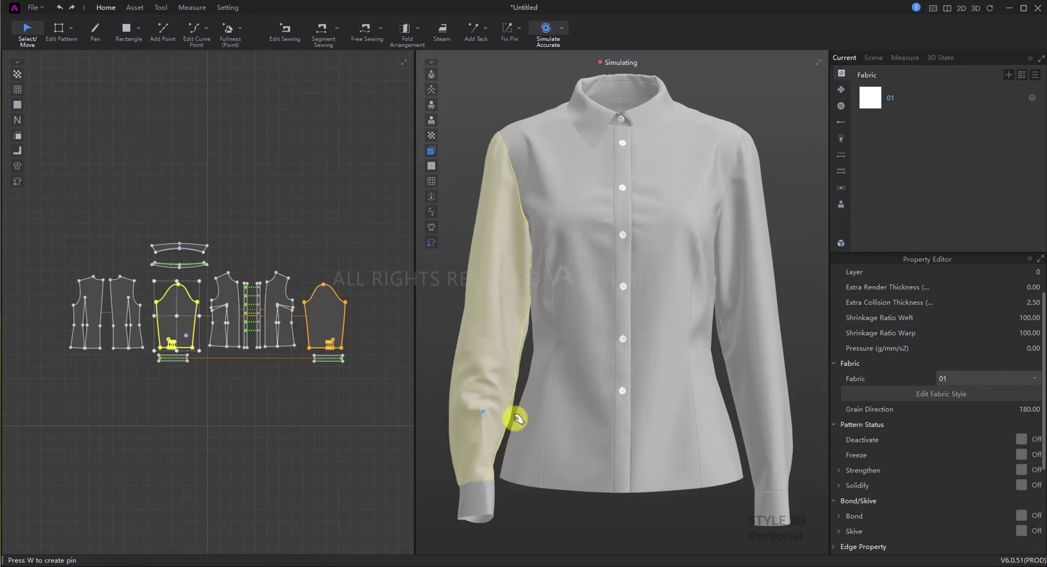
pyautogui.click(678, 437)
# - Change fabric 01's physical property preset to Linen_Cotton_Plain and pull on both front panels to examine the drape
pyautogui.click(941, 394)
pyautogui.click(1001, 352)
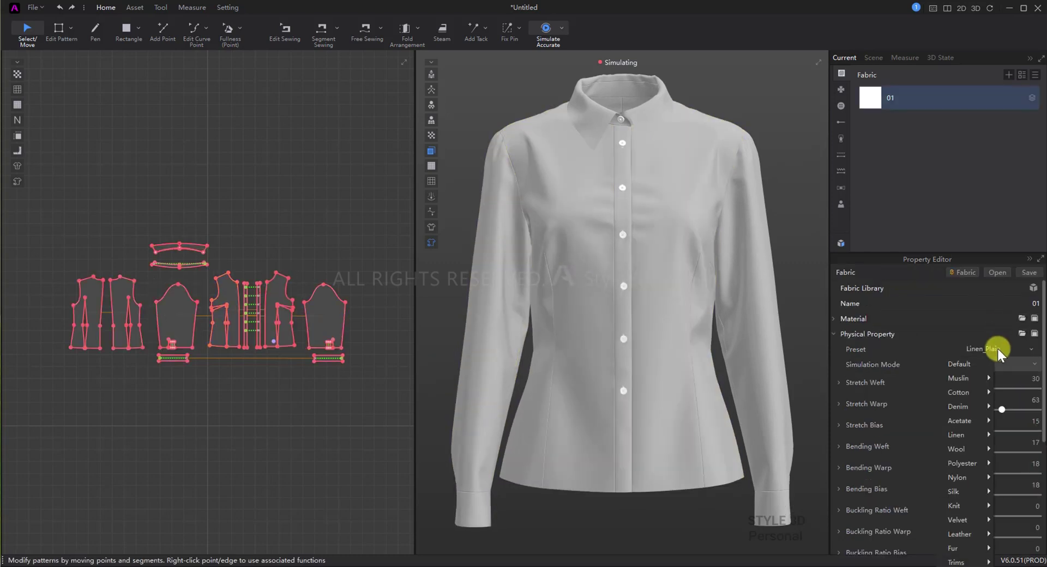
pyautogui.moveTo(976, 441)
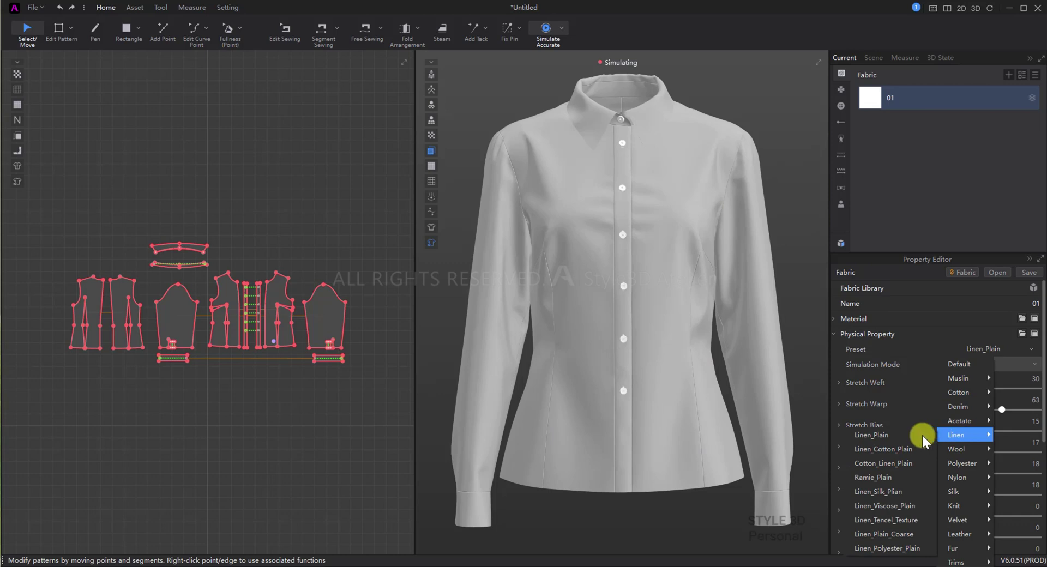
pyautogui.click(903, 450)
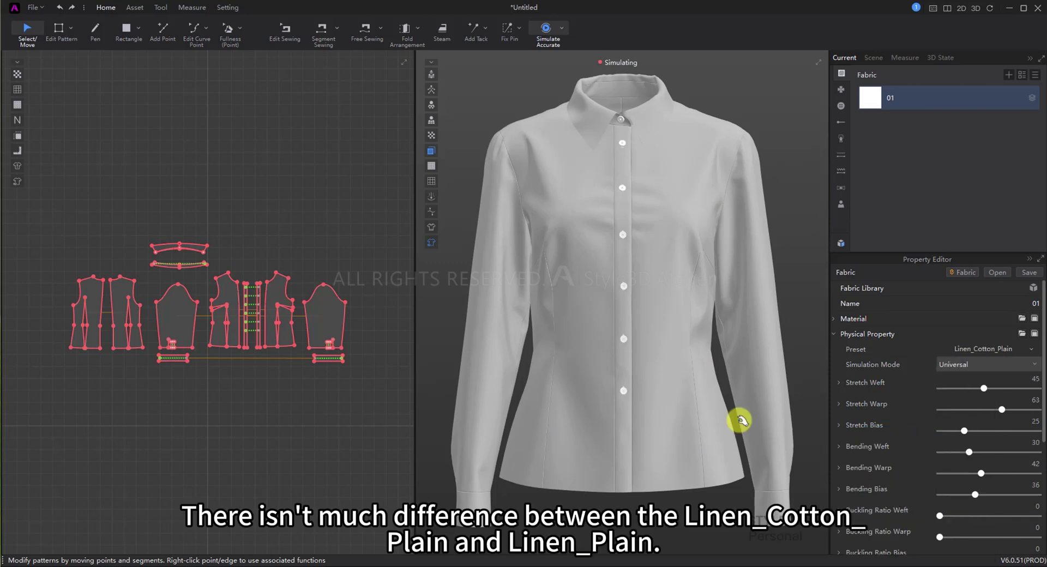
pyautogui.click(666, 432)
pyautogui.click(583, 446)
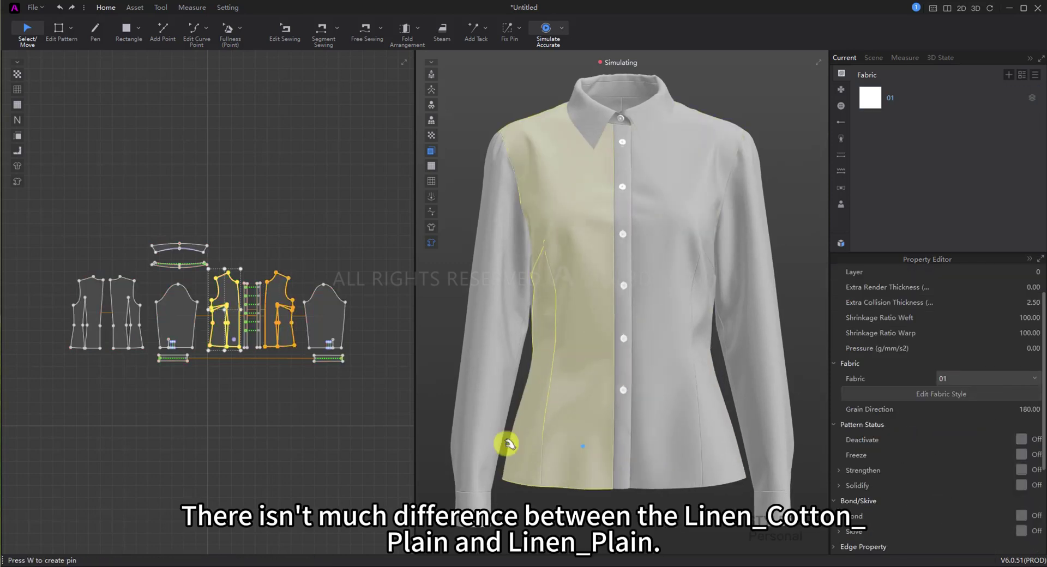
# - Change fabric 01's physical property preset to Cotton_Linen_Plain
pyautogui.click(927, 98)
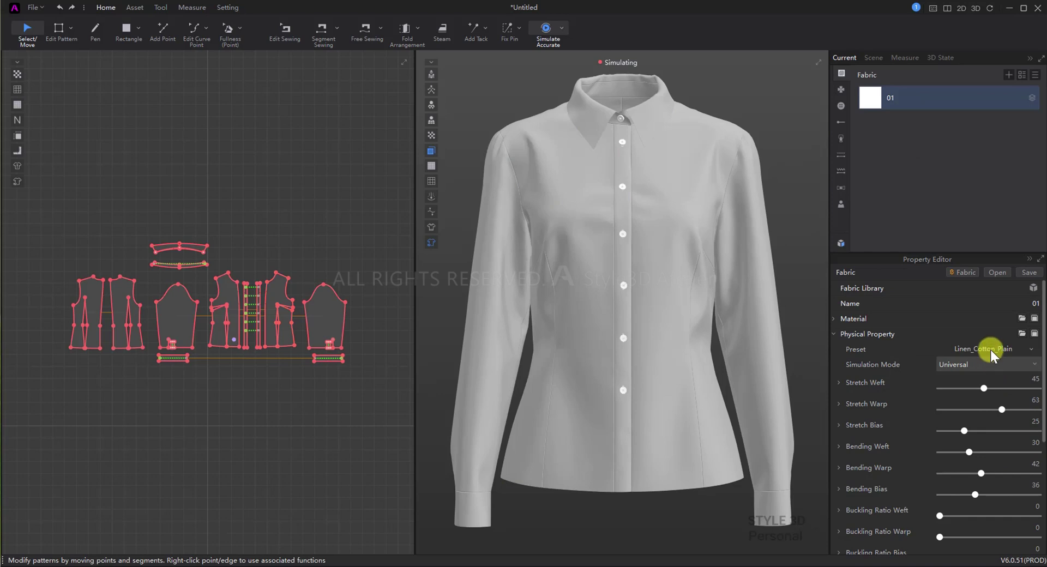
pyautogui.click(990, 350)
pyautogui.moveTo(971, 431)
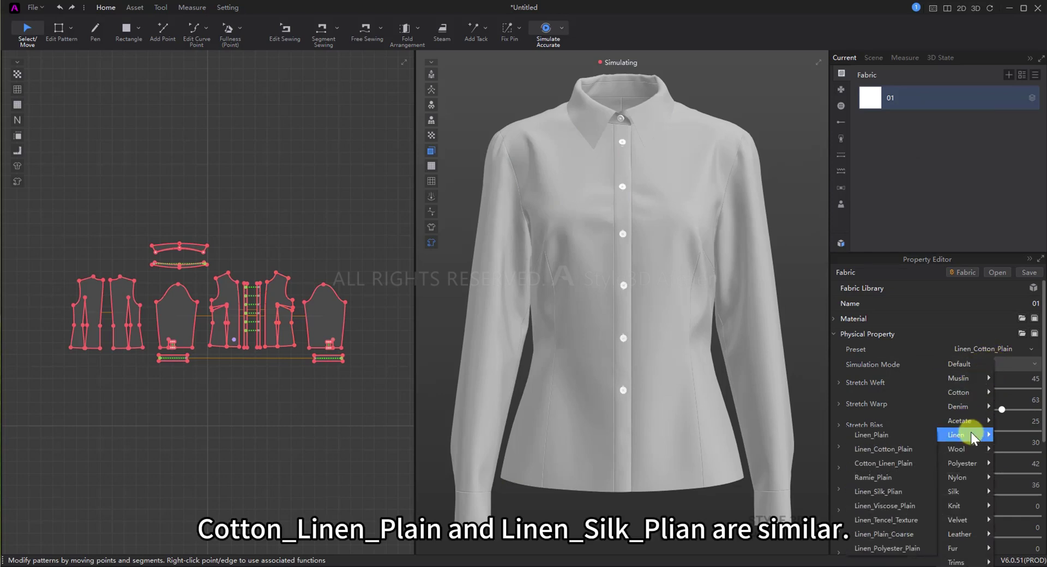
pyautogui.click(894, 463)
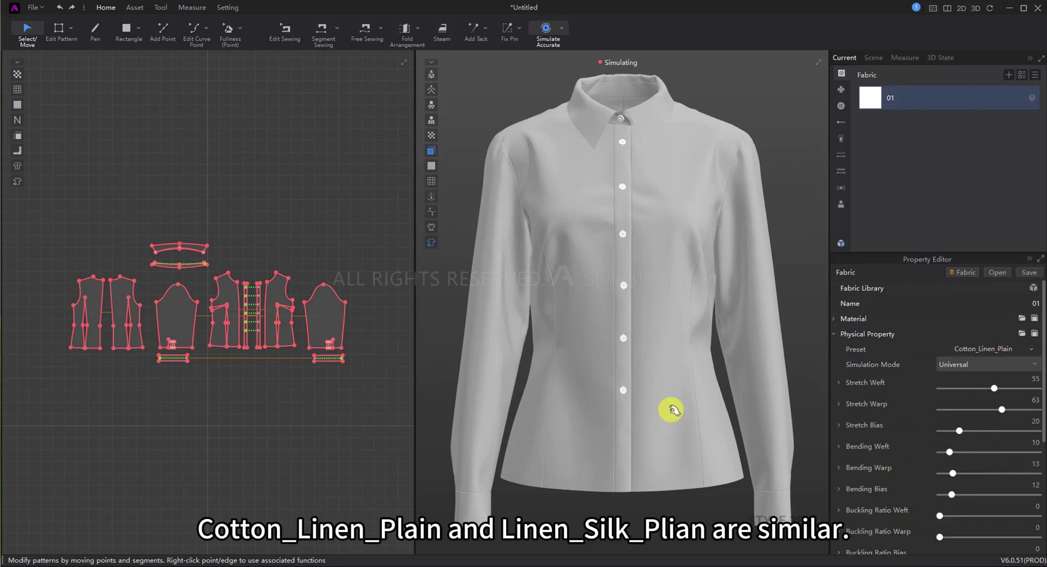
# - Pull on the simulated shirt's front panels and both sleeves to examine how the thin linen blend drapes
pyautogui.click(663, 405)
pyautogui.click(567, 430)
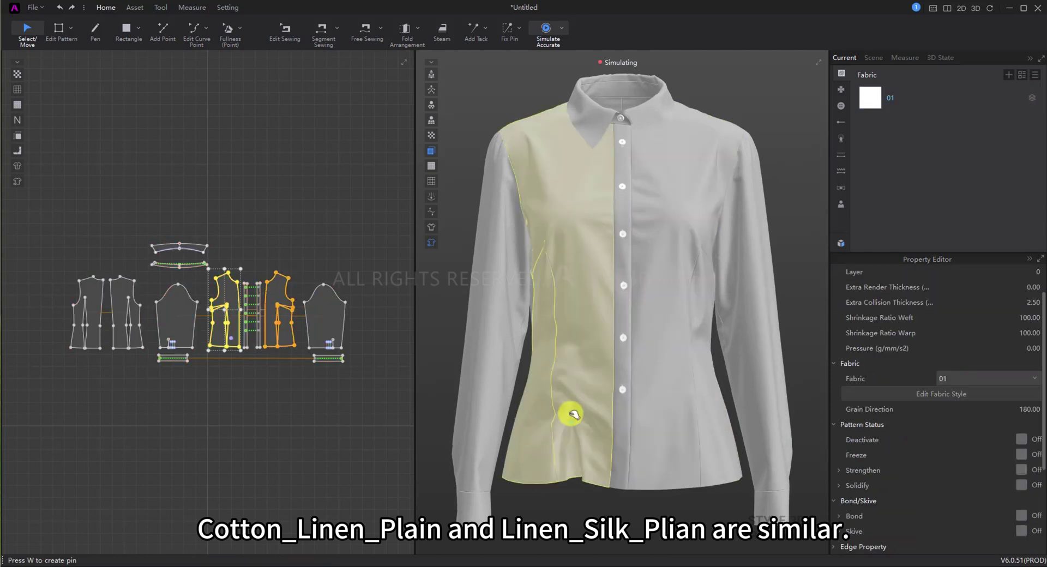
pyautogui.click(678, 381)
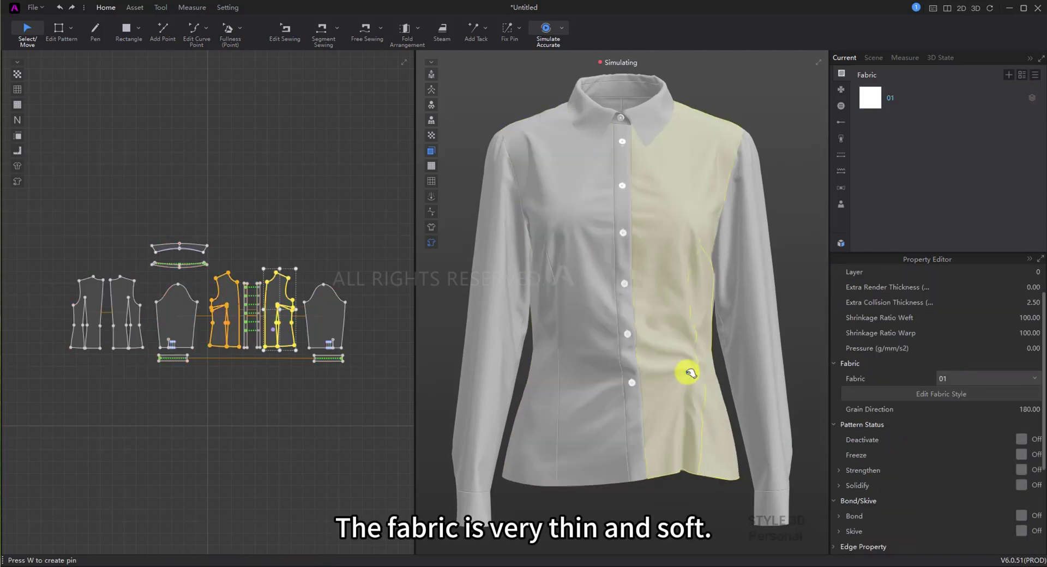
pyautogui.moveTo(545, 381); pyautogui.dragTo(650, 467)
pyautogui.moveTo(663, 423); pyautogui.dragTo(656, 264)
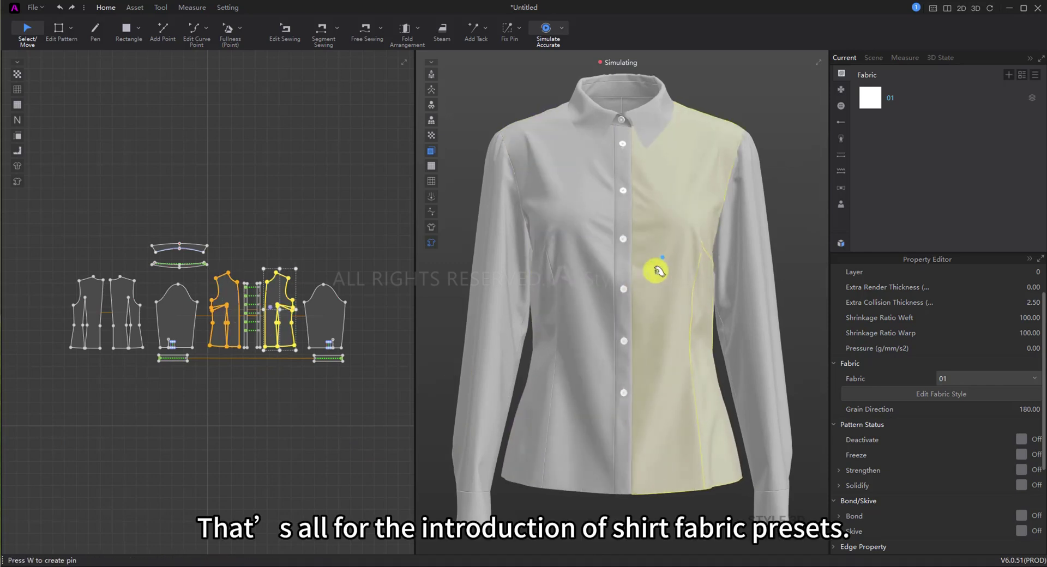
pyautogui.click(503, 291)
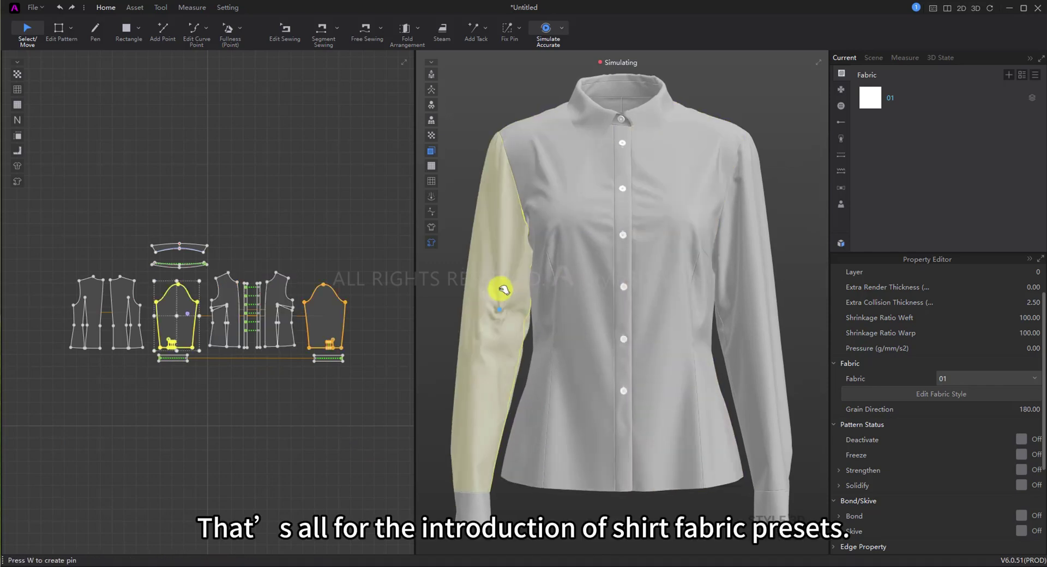
pyautogui.click(760, 367)
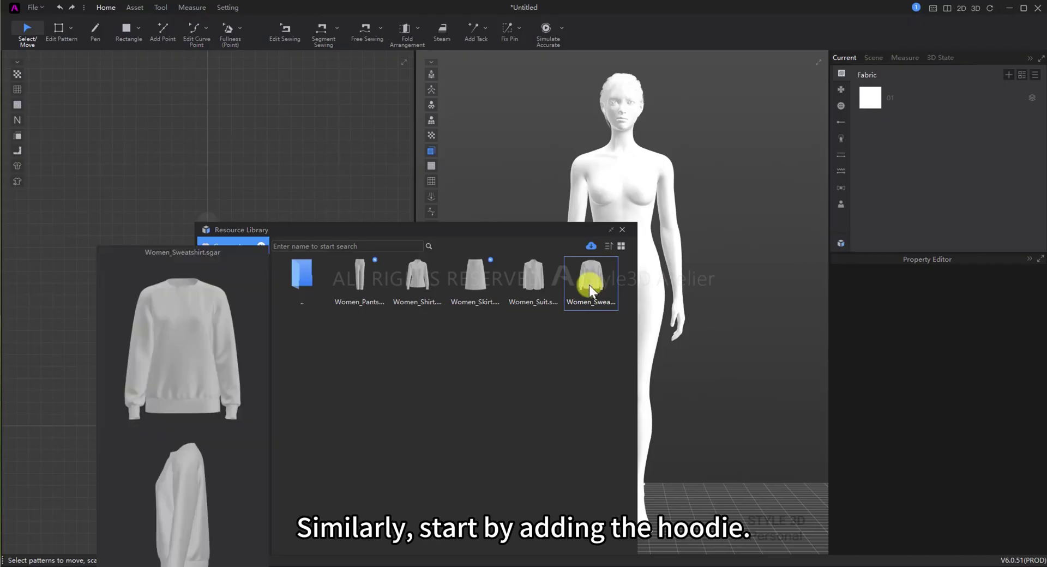
# - Load the Women_Sweatshirt garment from the resource library onto the avatar and close the library
pyautogui.doubleClick(589, 284)
pyautogui.click(546, 243)
pyautogui.click(546, 266)
pyautogui.click(547, 339)
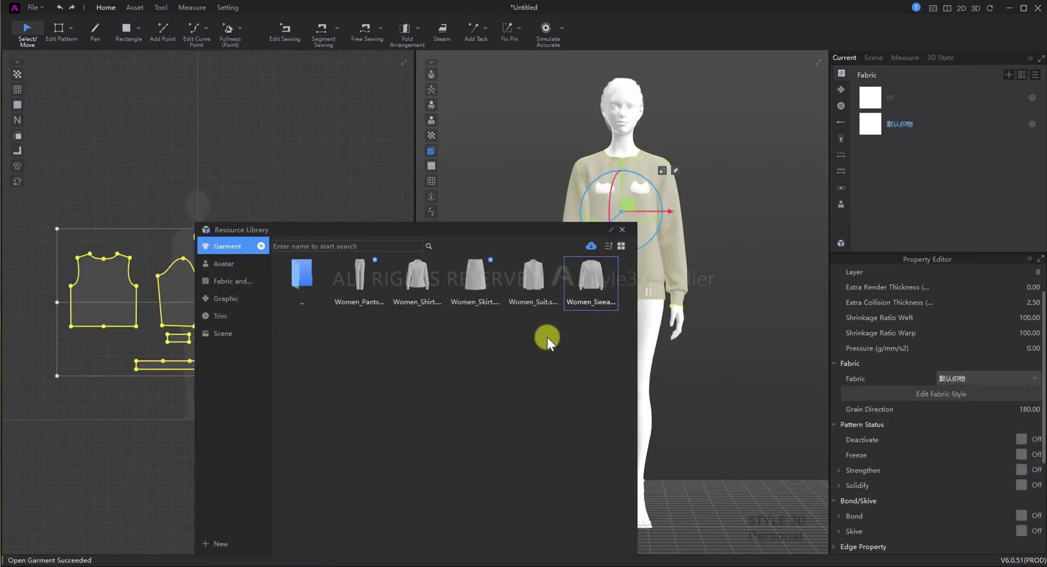
pyautogui.click(622, 229)
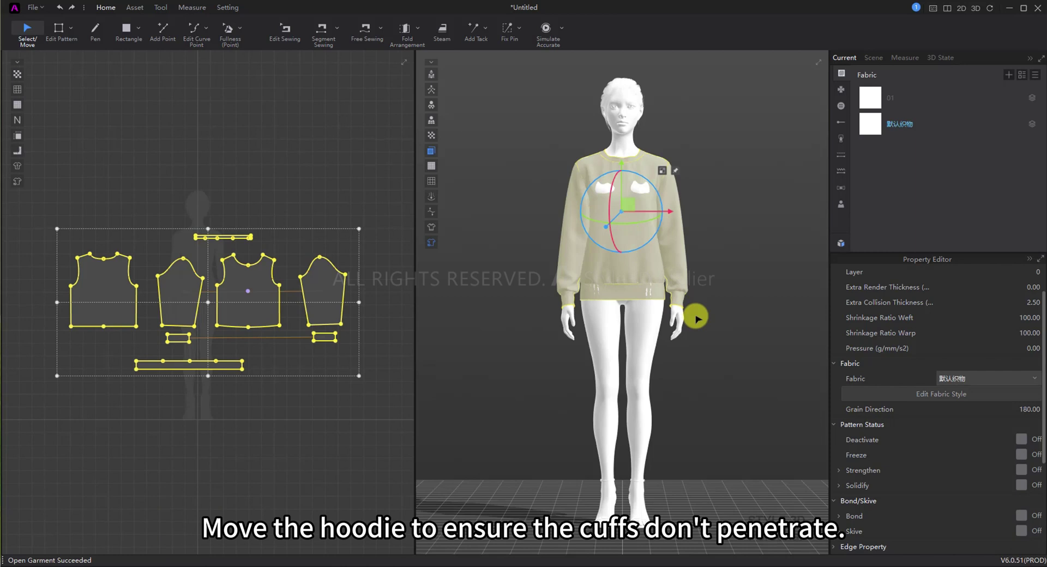
# - Check the sweatshirt's position on the avatar from the side and simulate it
pyautogui.press('6')
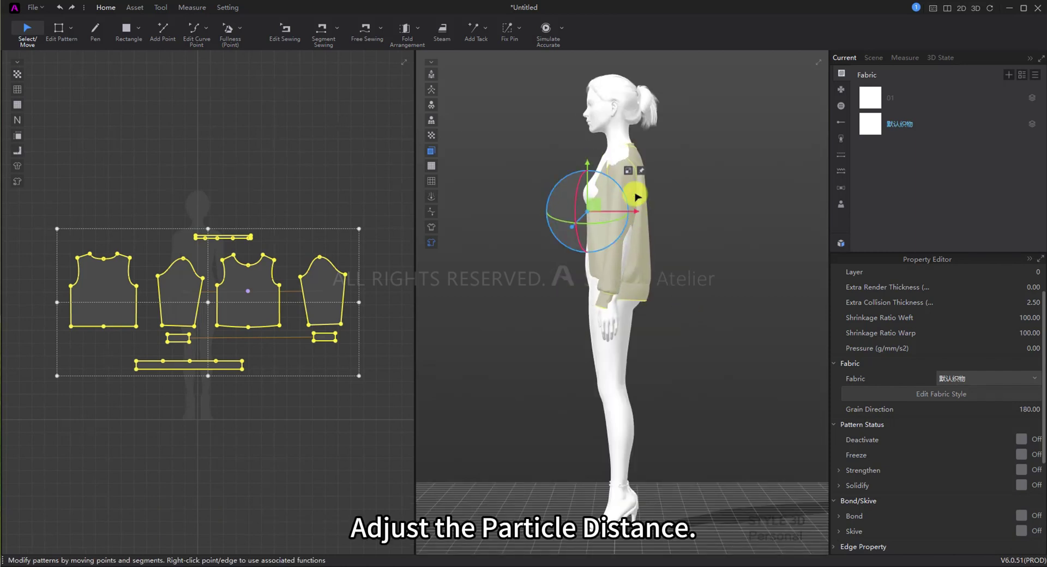
pyautogui.press('space')
pyautogui.press('2')
# - Select all sweatshirt pattern pieces and set their particle distance to 5 mm
pyautogui.click(373, 412)
pyautogui.moveTo(373, 413); pyautogui.dragTo(70, 186)
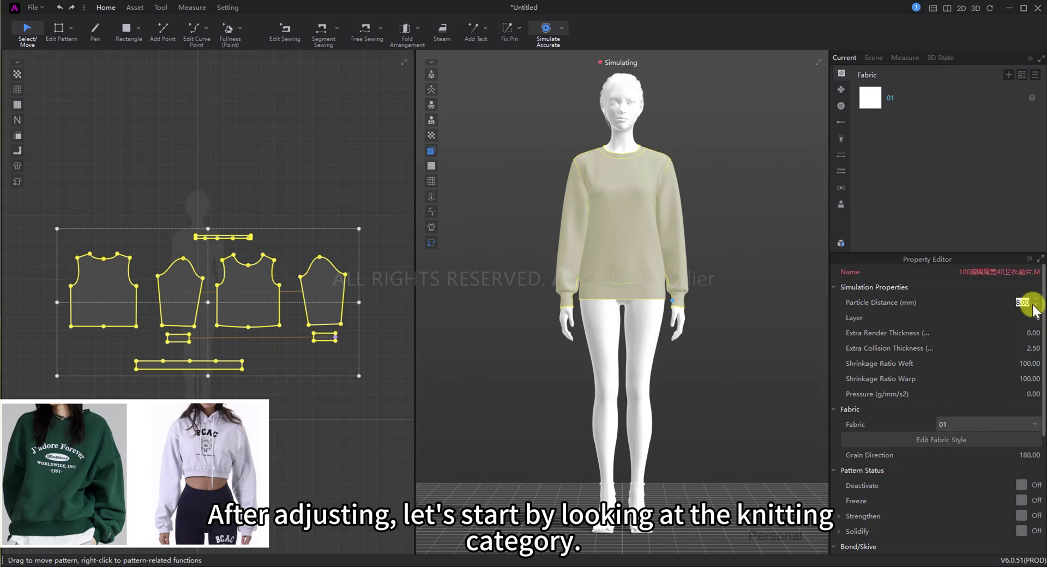
pyautogui.click(567, 206)
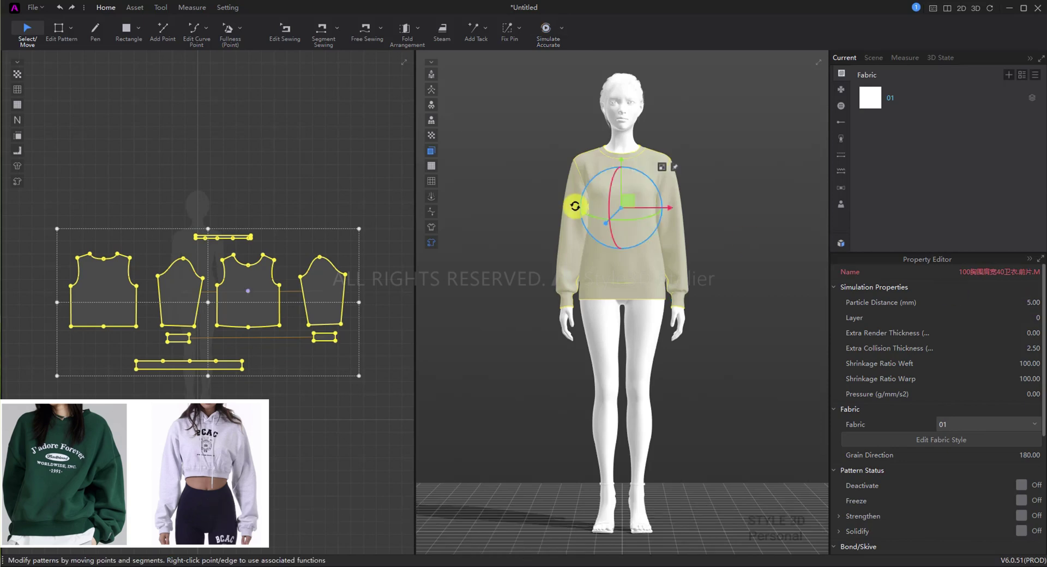
# - Start the accurate simulation of the sweatshirt and hide the avatar
pyautogui.click(546, 33)
pyautogui.rightClick(648, 331)
pyautogui.click(660, 362)
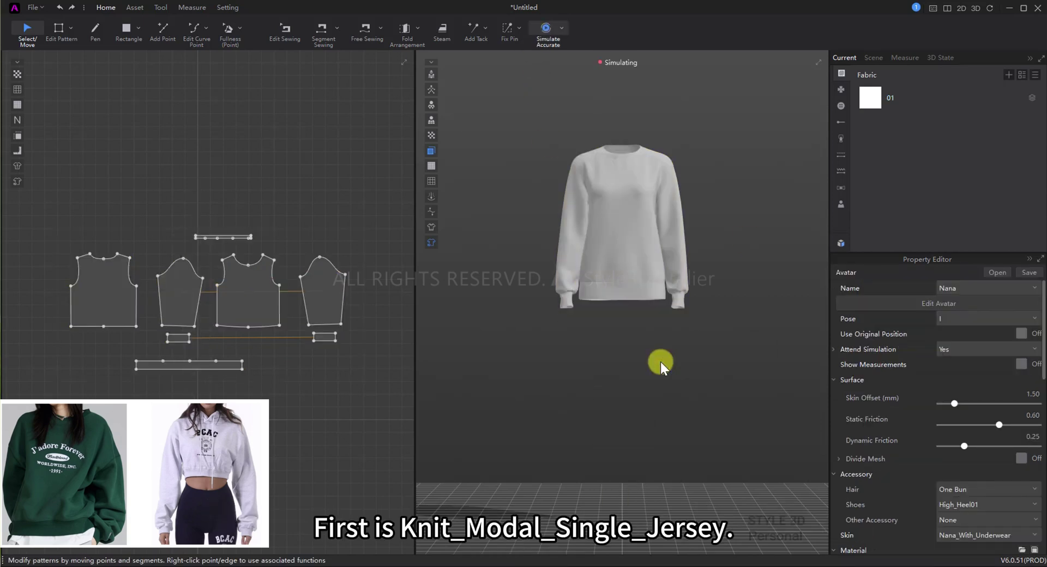
# - Set fabric 01's physical property preset to Knit_Modal_Single_Jersey and pull on the sweatshirt's front panel and one sleeve to examine the drape
pyautogui.click(980, 350)
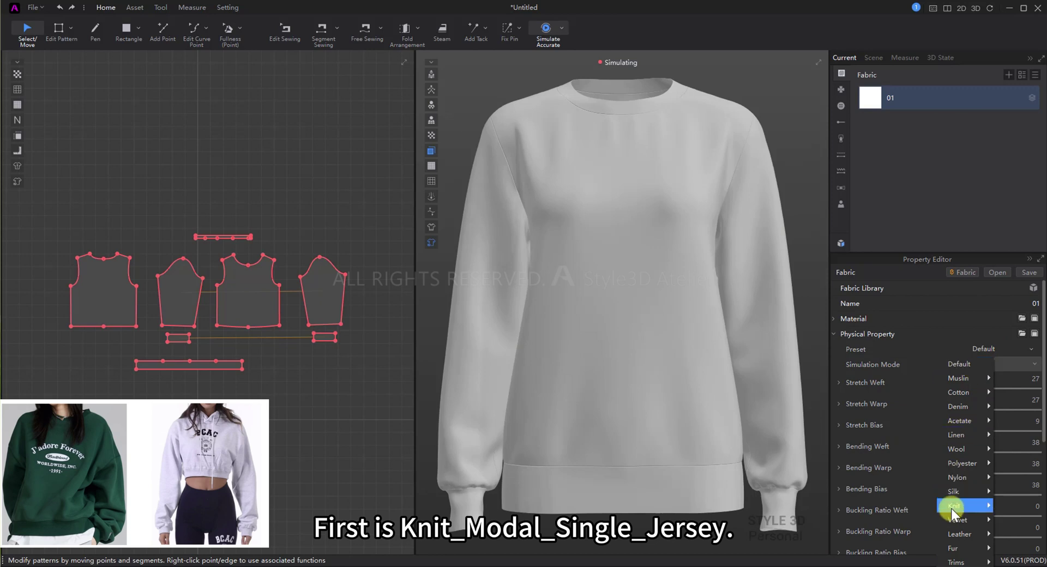
pyautogui.moveTo(951, 505)
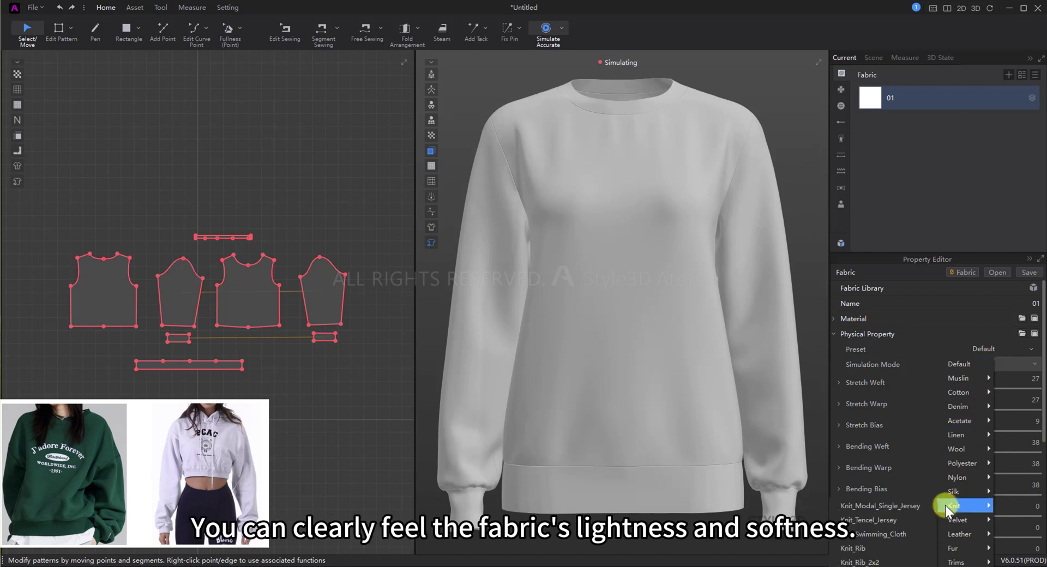
pyautogui.click(918, 502)
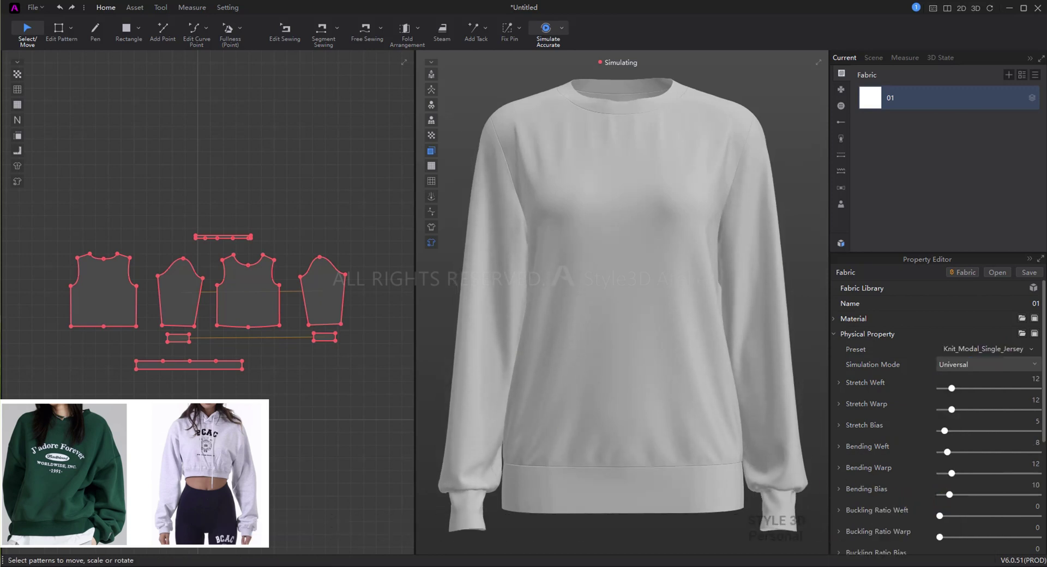
pyautogui.click(552, 397)
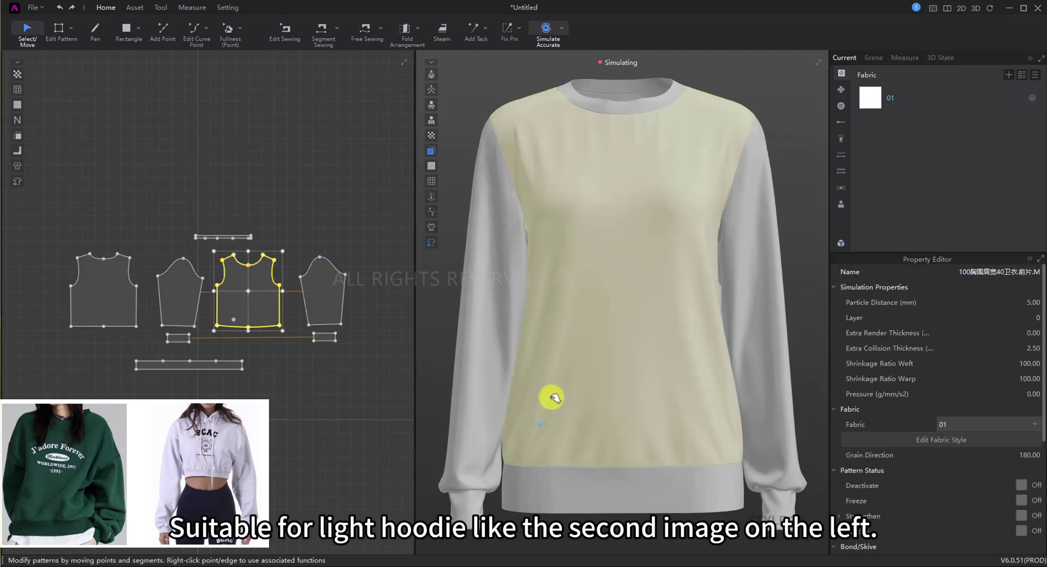
pyautogui.click(486, 392)
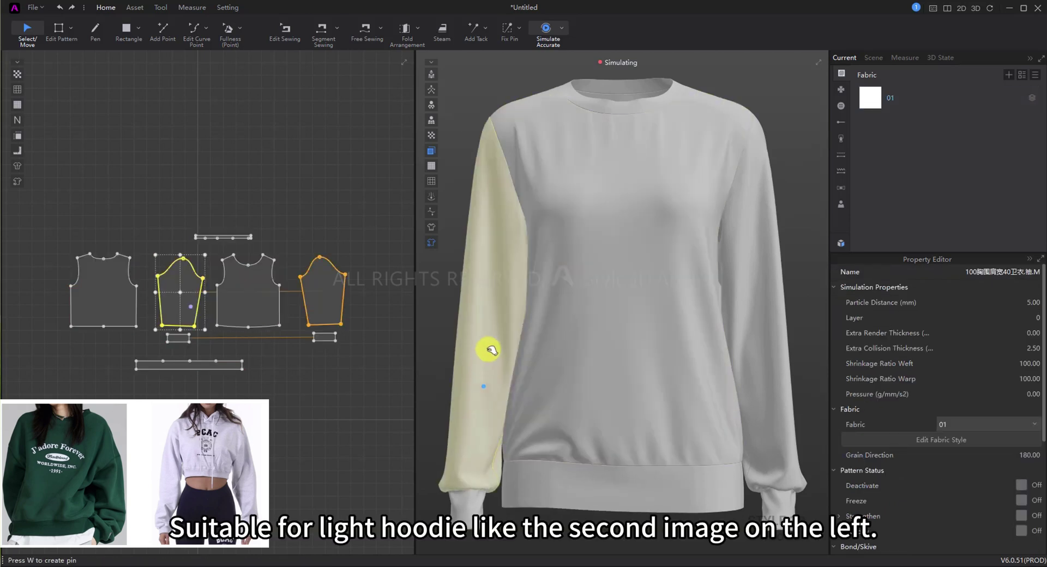
# - Pull on the sweatshirt's front panel, hem band and sleeve to examine how the current knit fabric drapes
pyautogui.click(638, 416)
pyautogui.click(618, 471)
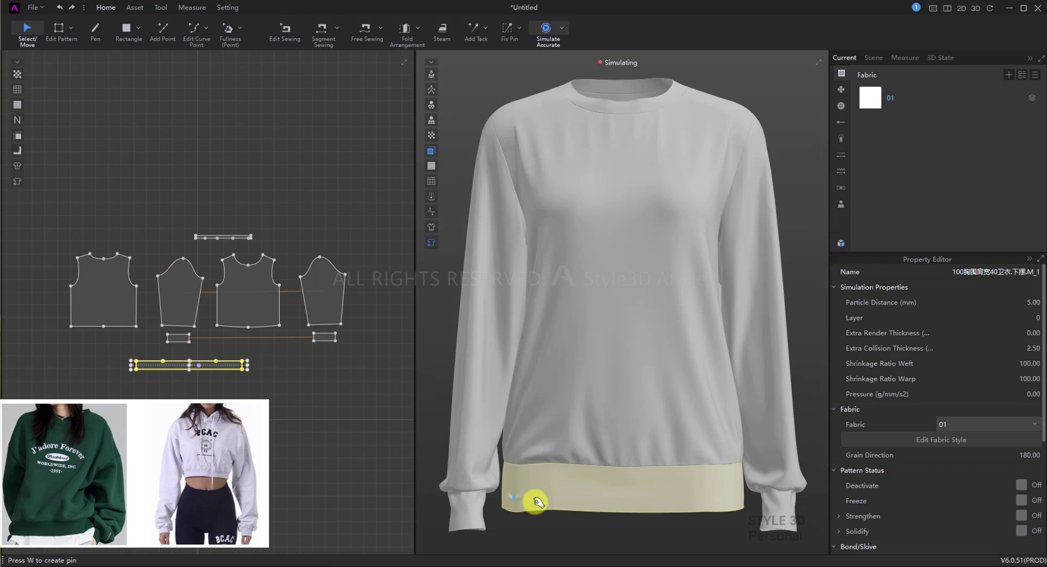
pyautogui.click(785, 409)
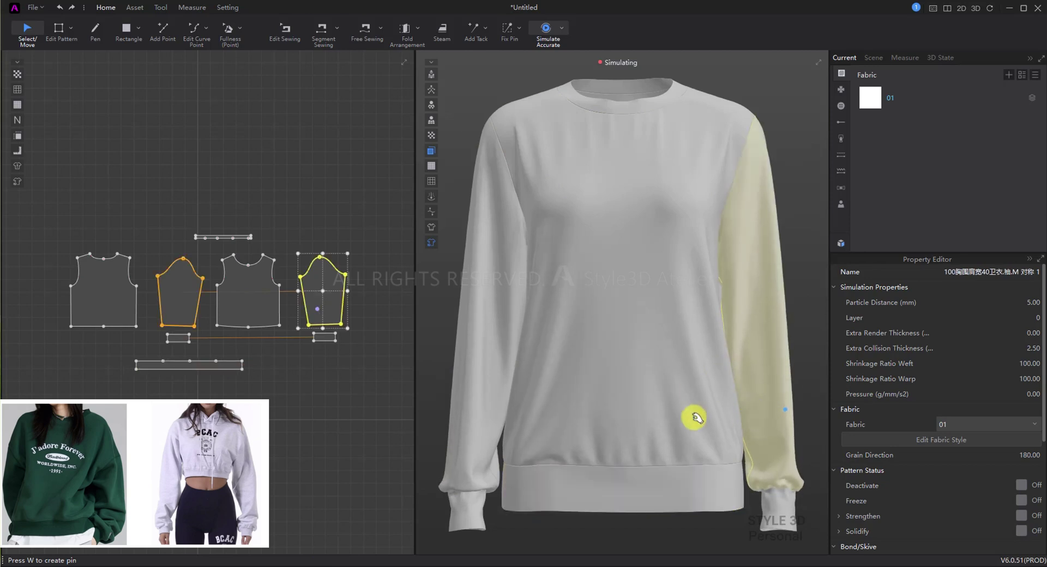
# - Set fabric 01's physical property preset to Knit_French_Terry_Twill and pull on the sweatshirt's front panel and sleeve to examine the wrinkles
pyautogui.click(941, 440)
pyautogui.click(988, 287)
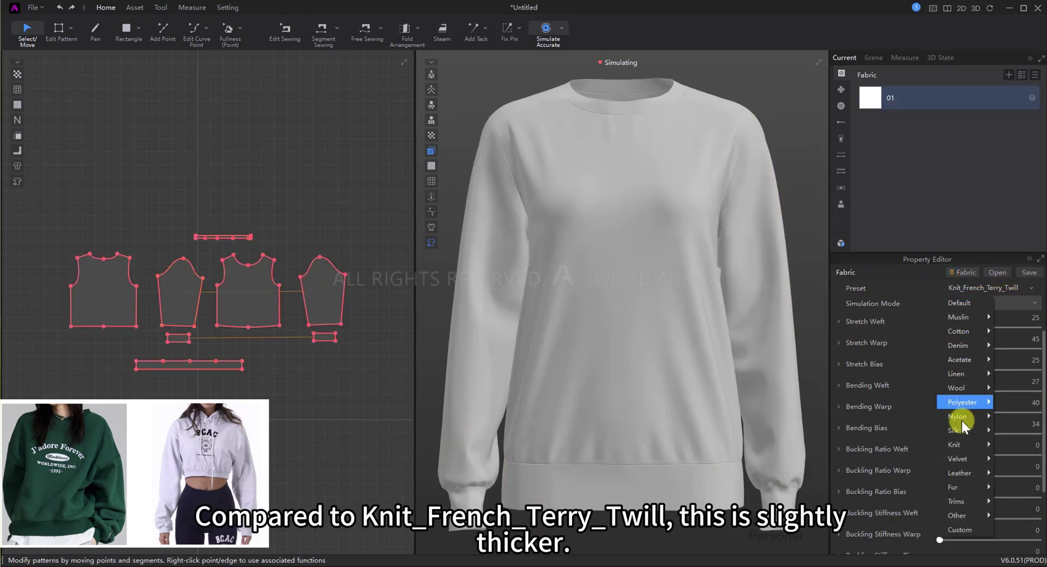
pyautogui.moveTo(958, 439)
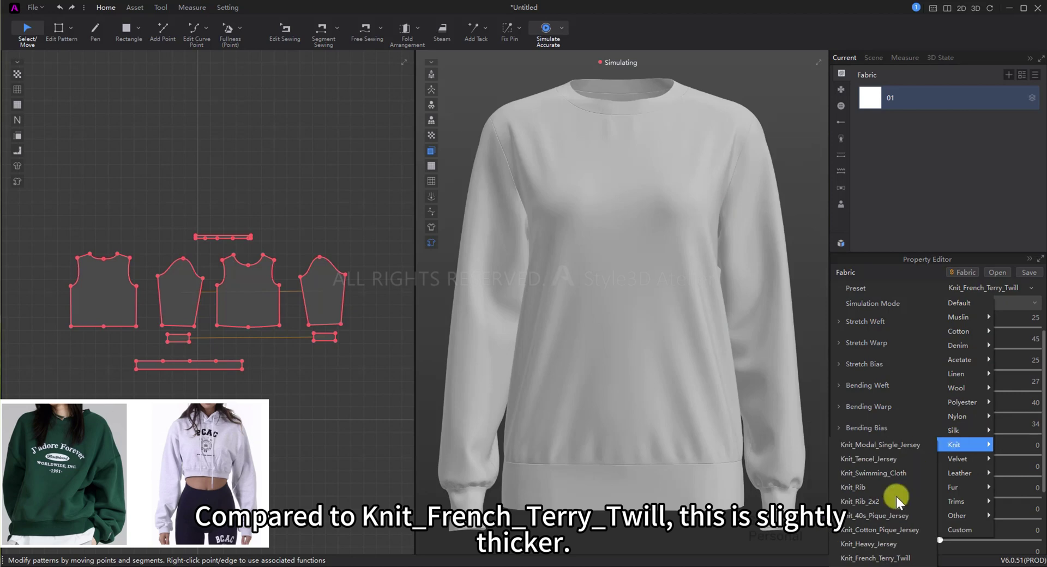
pyautogui.click(886, 558)
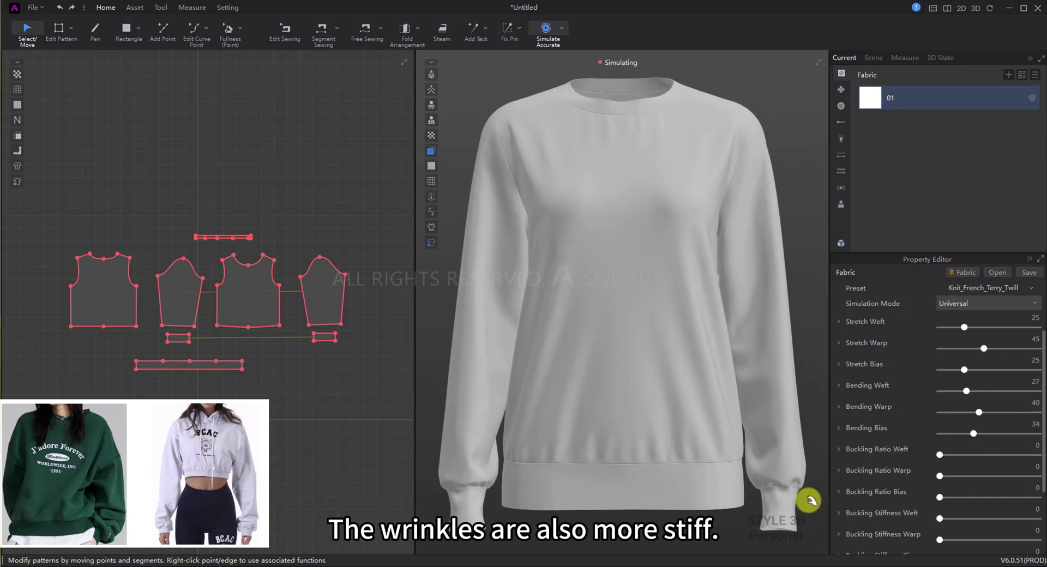
pyautogui.click(621, 411)
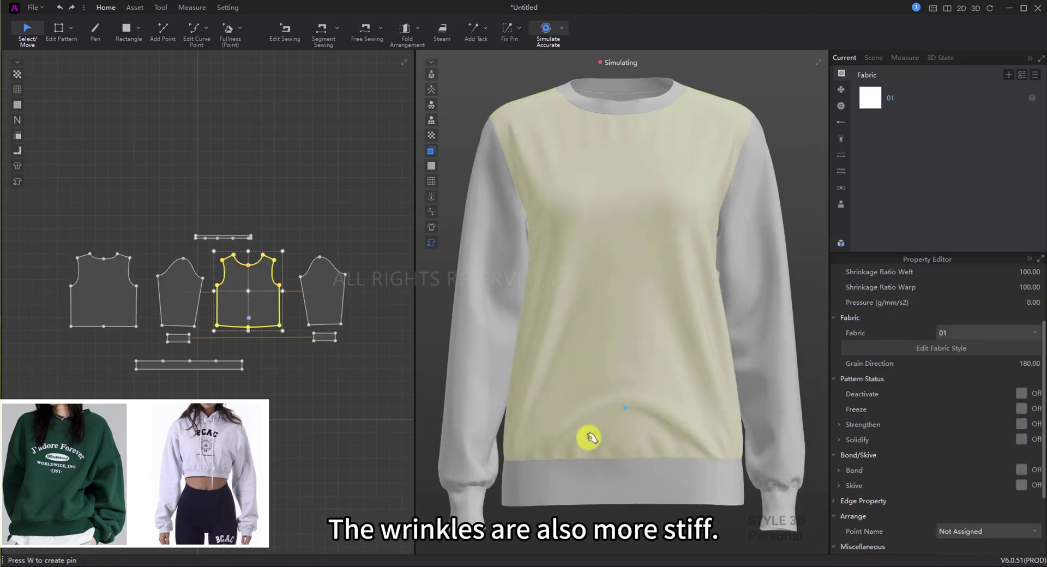
pyautogui.click(566, 461)
pyautogui.click(494, 362)
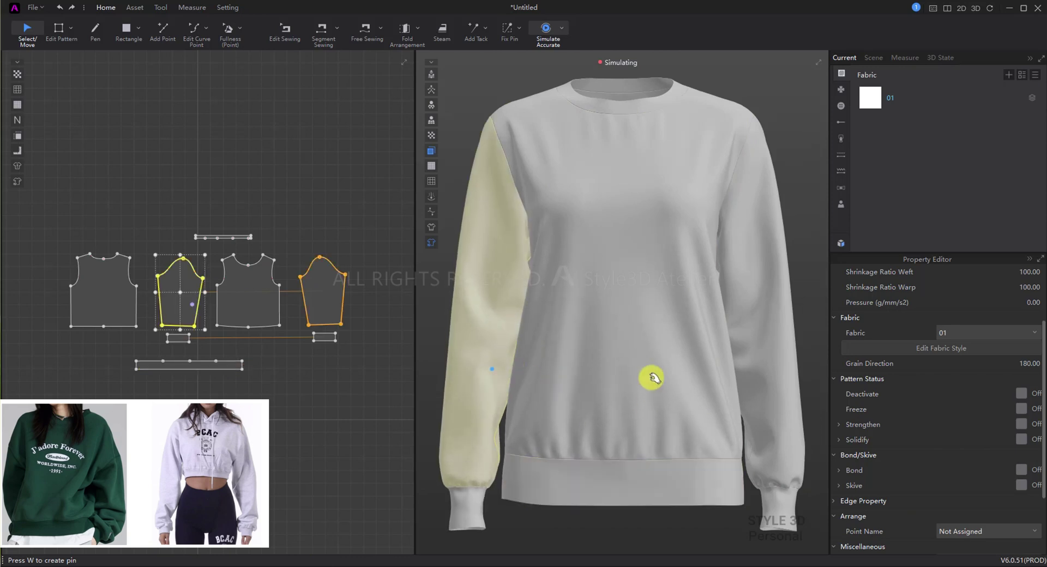
# - Set fabric 01's preset to Knit_French Terry1 and pull on the sweatshirt's sleeve, front panel and hem band to examine the drape
pyautogui.click(927, 97)
pyautogui.click(973, 289)
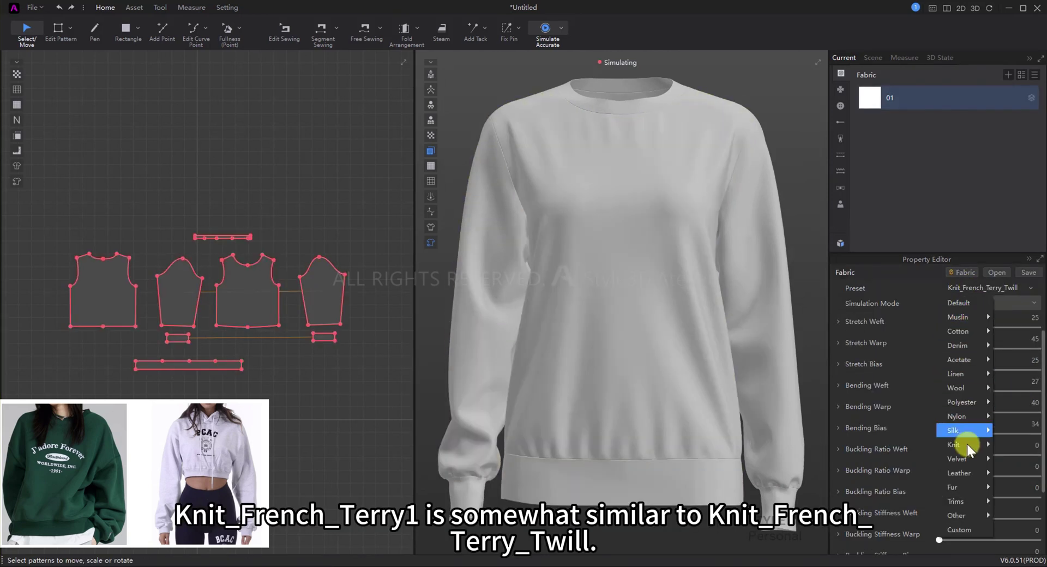
pyautogui.moveTo(963, 445)
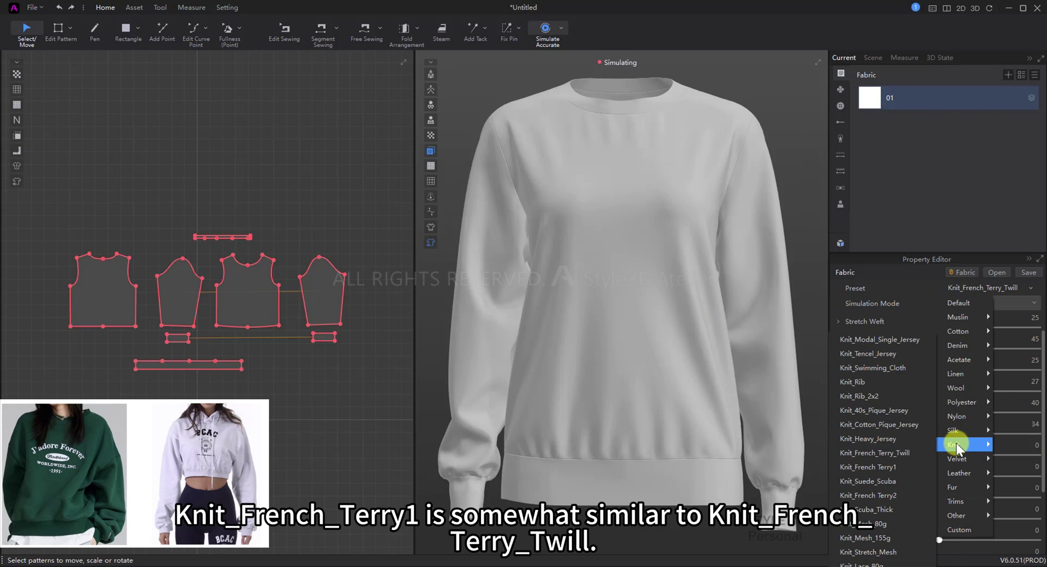
pyautogui.click(889, 466)
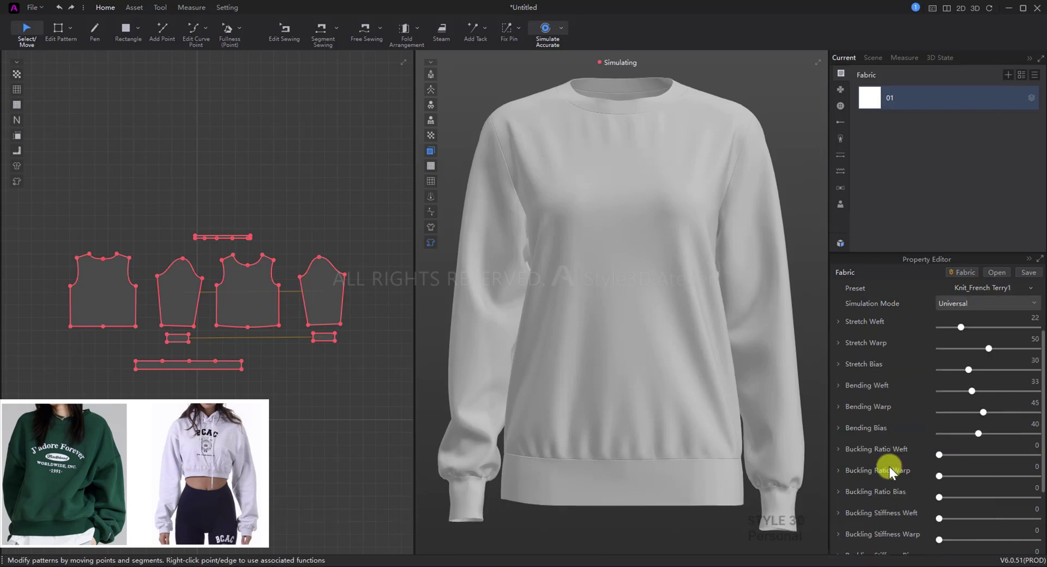
pyautogui.click(492, 322)
pyautogui.click(556, 404)
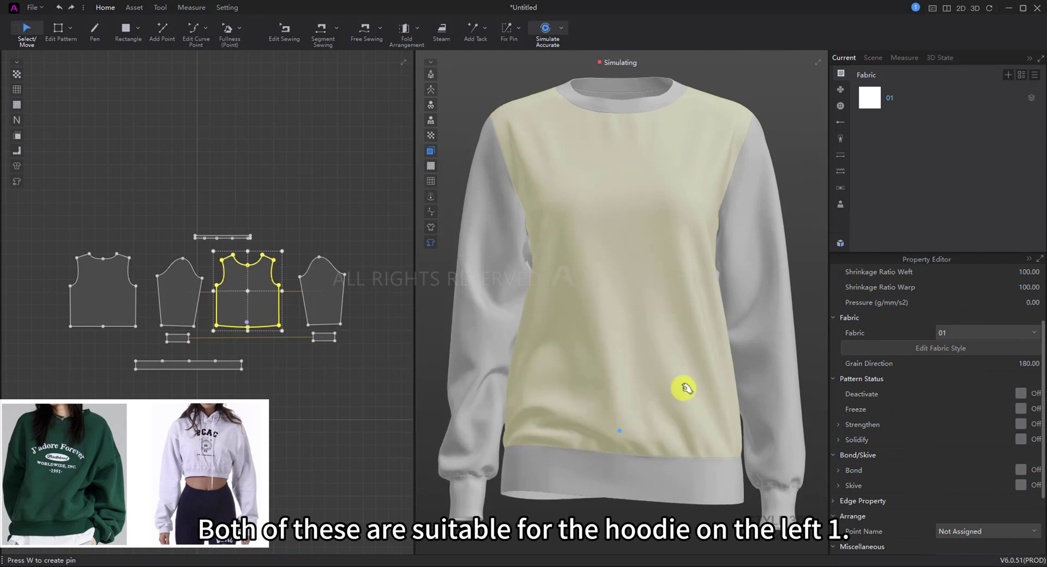
pyautogui.click(534, 480)
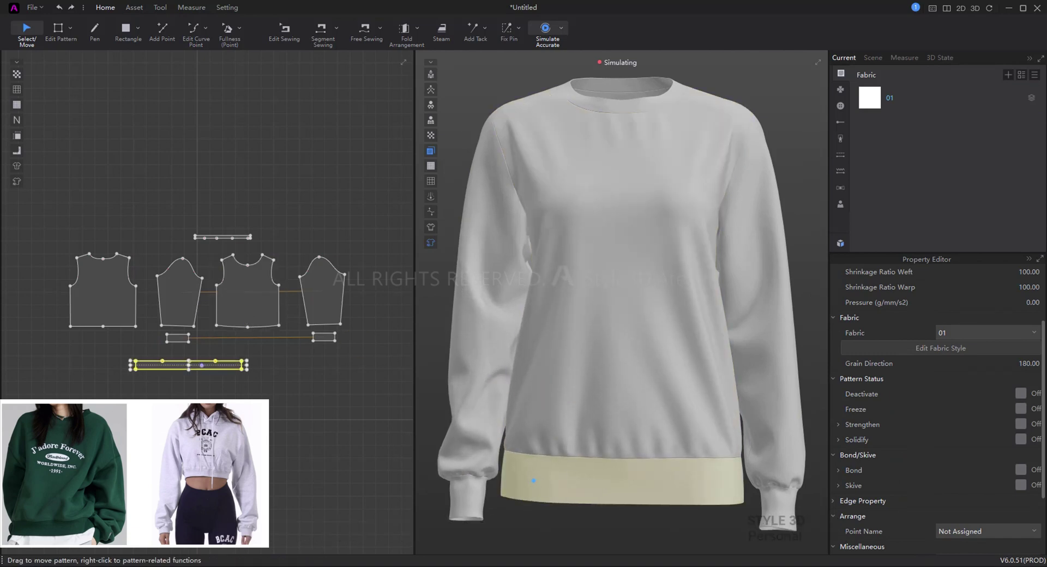
# - Set fabric 01's preset to Knit_French Terry2 and pull on the sweatshirt's front panel, hem band and sleeve to examine the drape
pyautogui.click(889, 98)
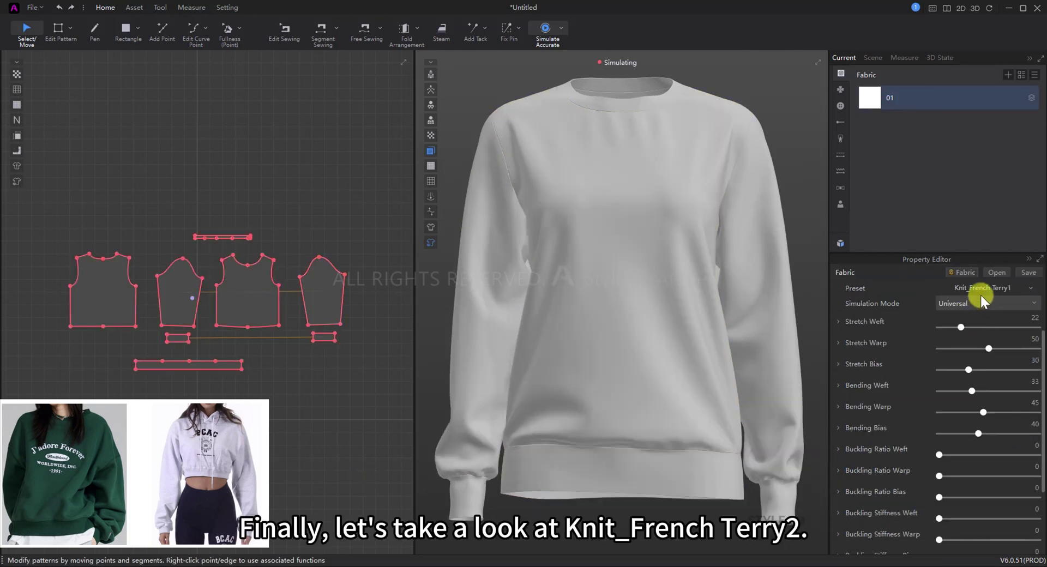
pyautogui.click(980, 288)
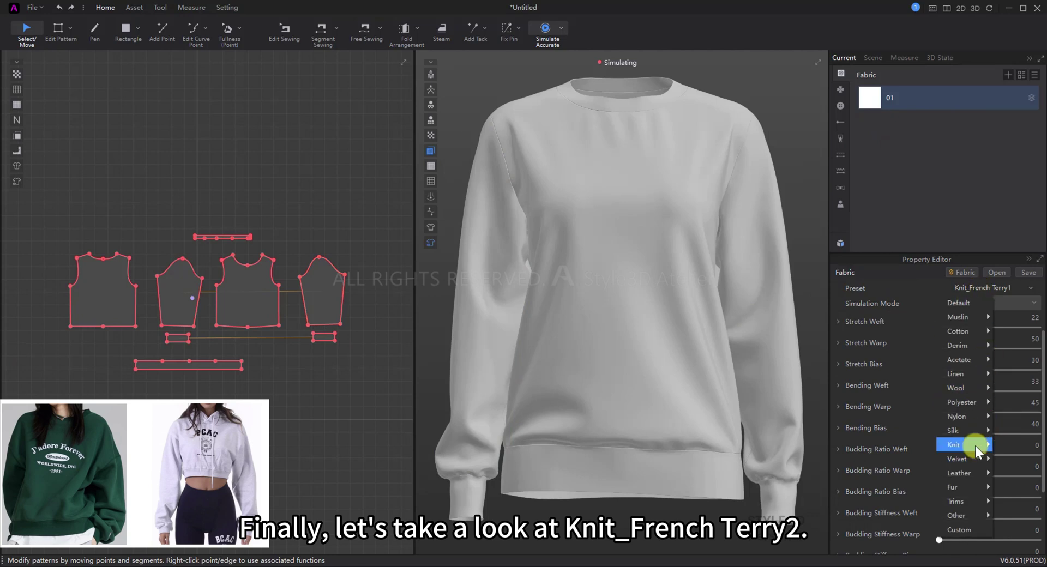
pyautogui.moveTo(975, 446)
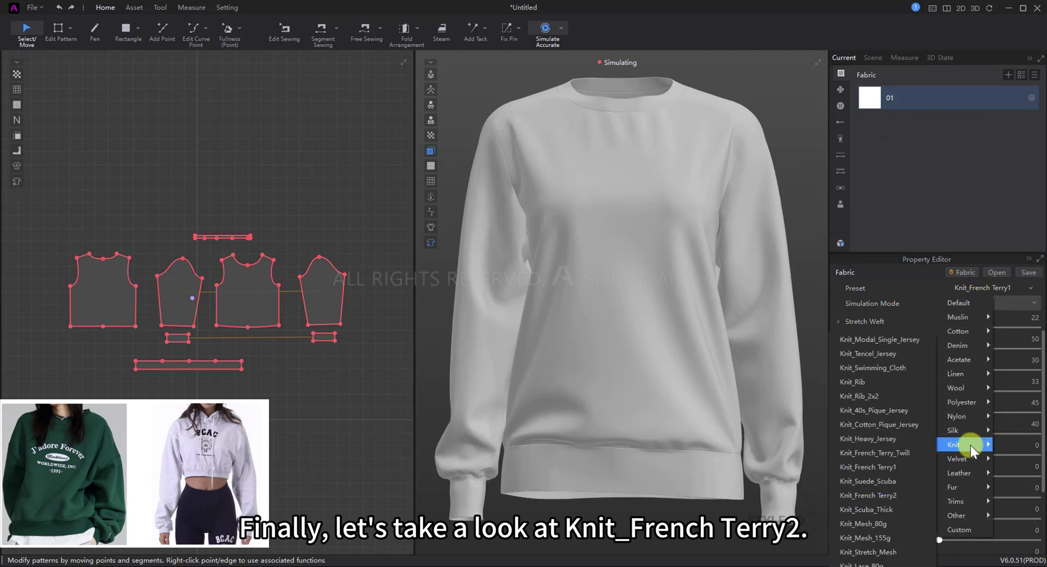
pyautogui.click(894, 496)
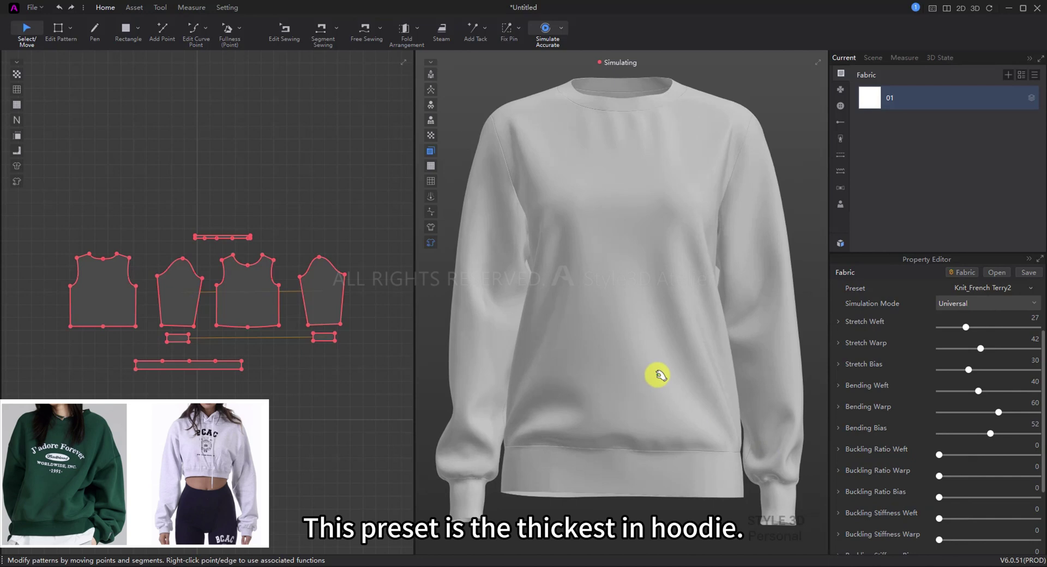
pyautogui.click(658, 393)
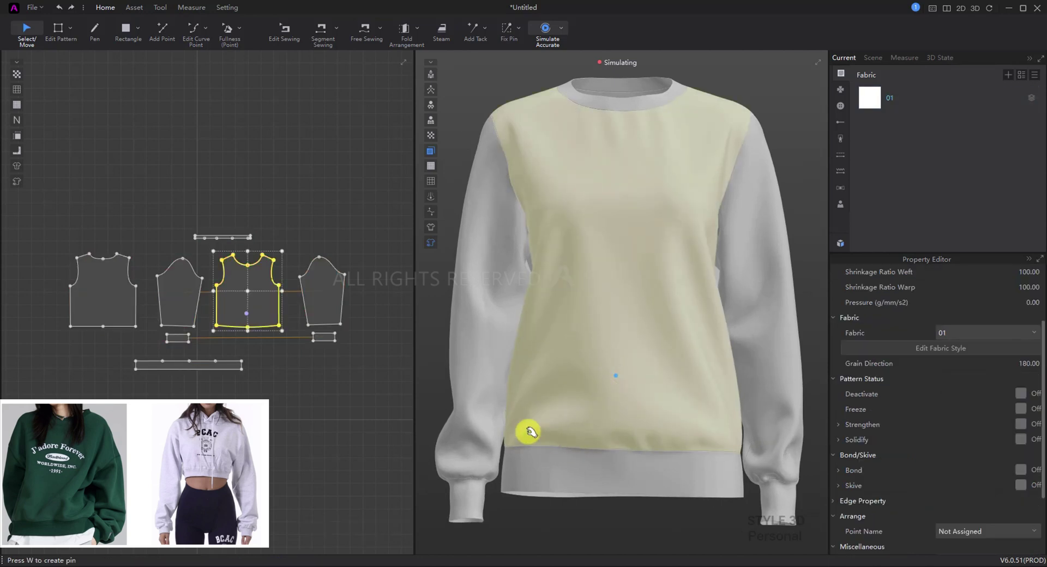
pyautogui.click(559, 474)
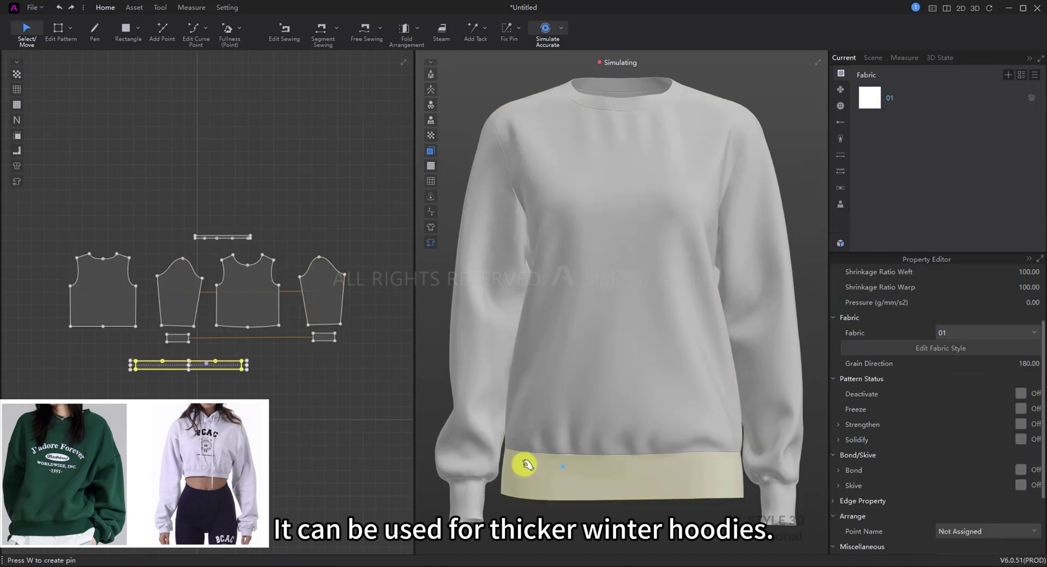
pyautogui.click(460, 424)
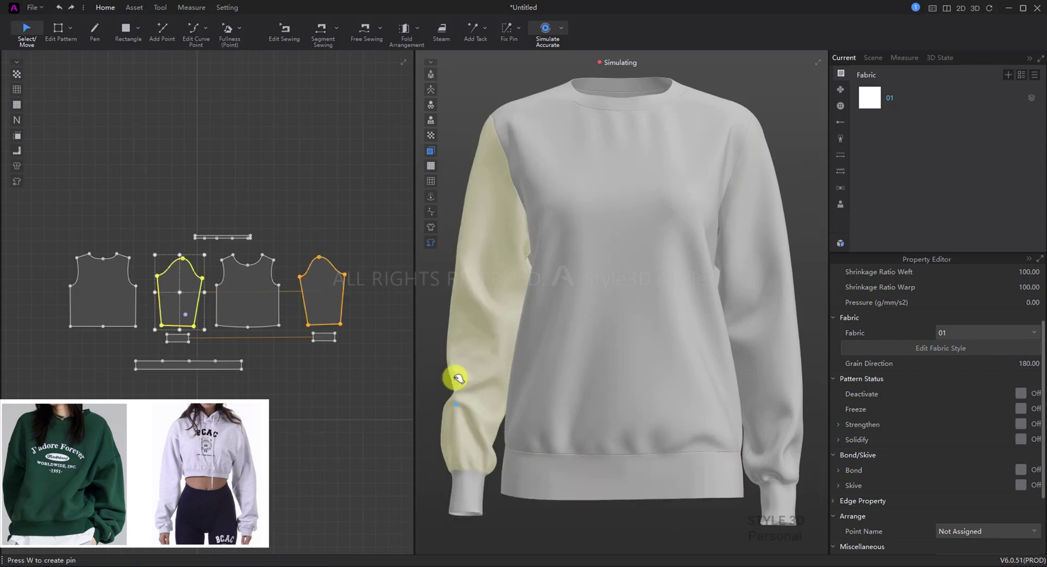
# - Set fabric 01's physical property preset to the velvet preset Micro_suede_187g
pyautogui.click(971, 281)
pyautogui.click(987, 285)
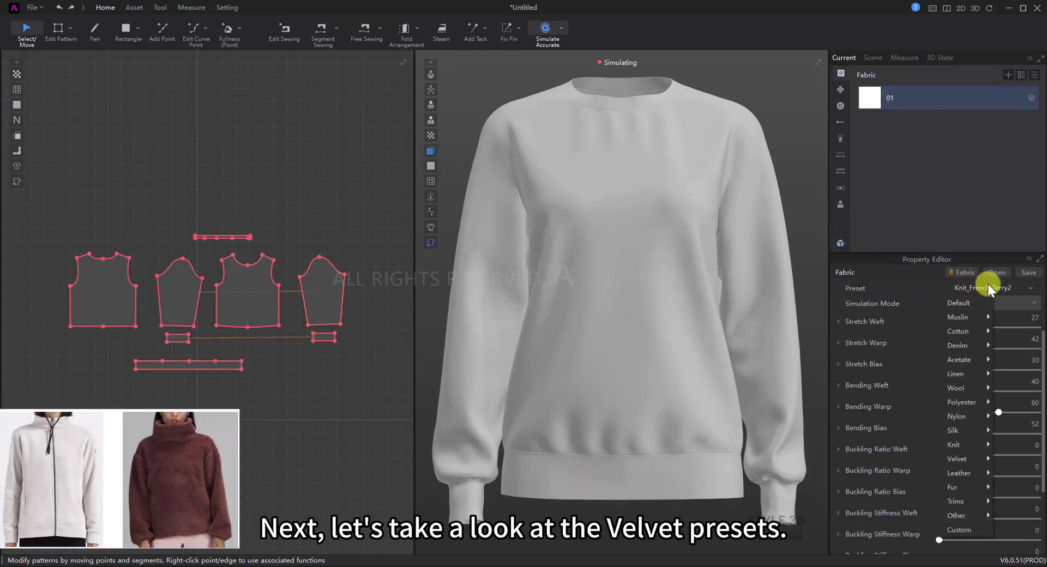
pyautogui.moveTo(971, 457)
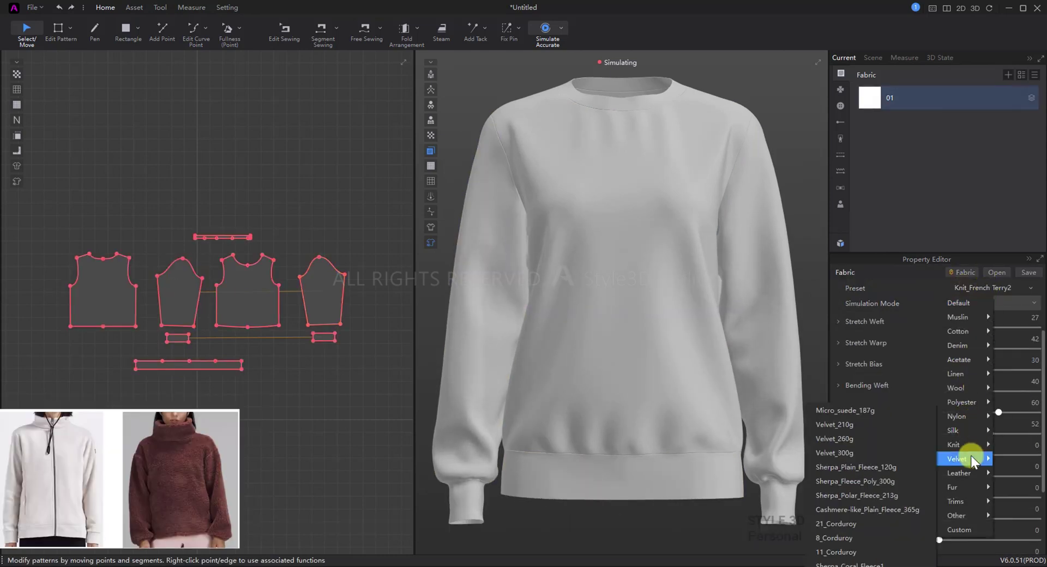
pyautogui.click(891, 410)
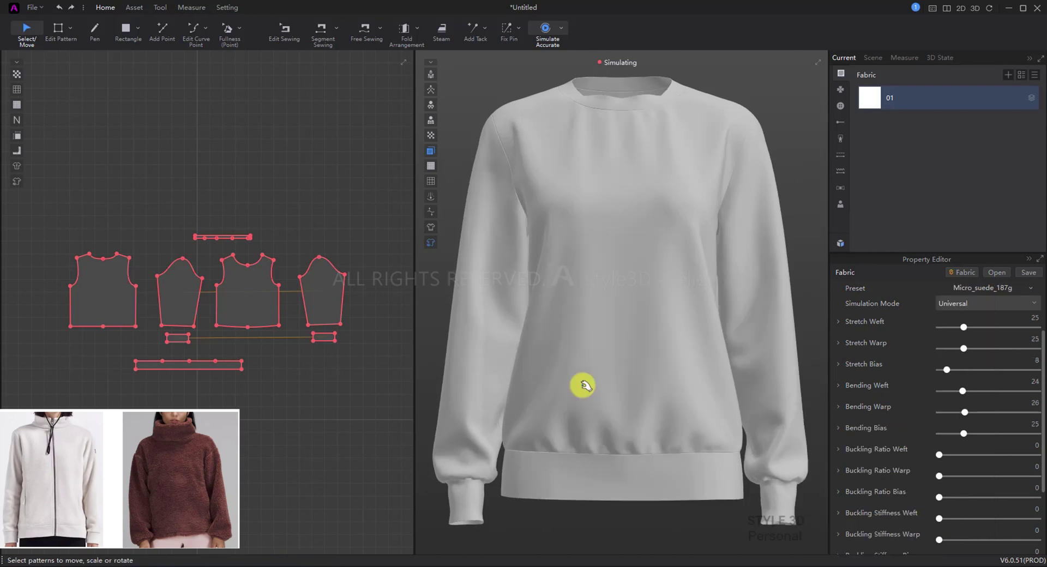
# - Pull repeatedly on the sweatshirt's front panel and both sleeves to examine how the micro suede drapes
pyautogui.click(582, 384)
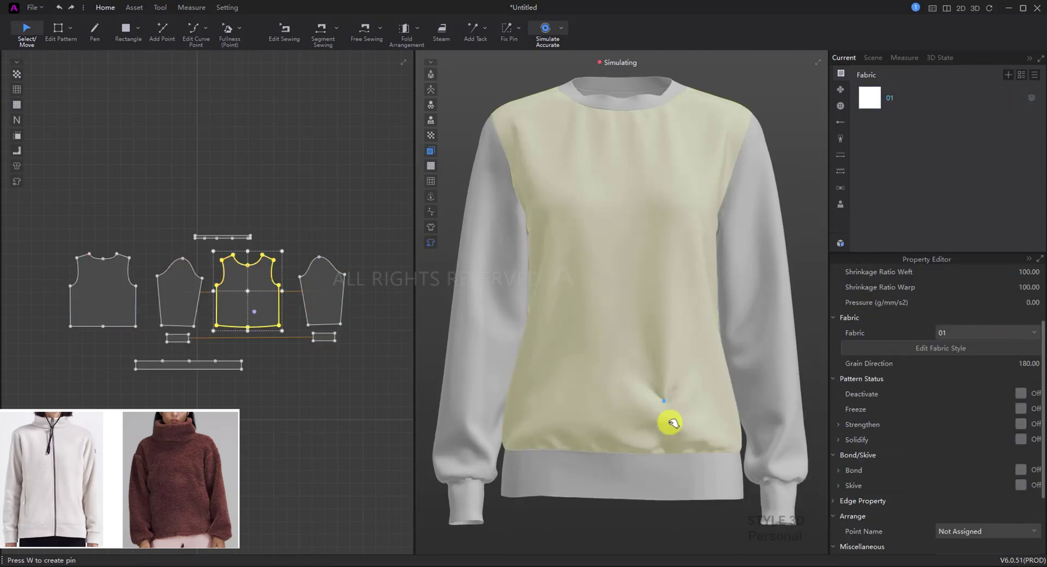
pyautogui.click(472, 346)
pyautogui.click(780, 382)
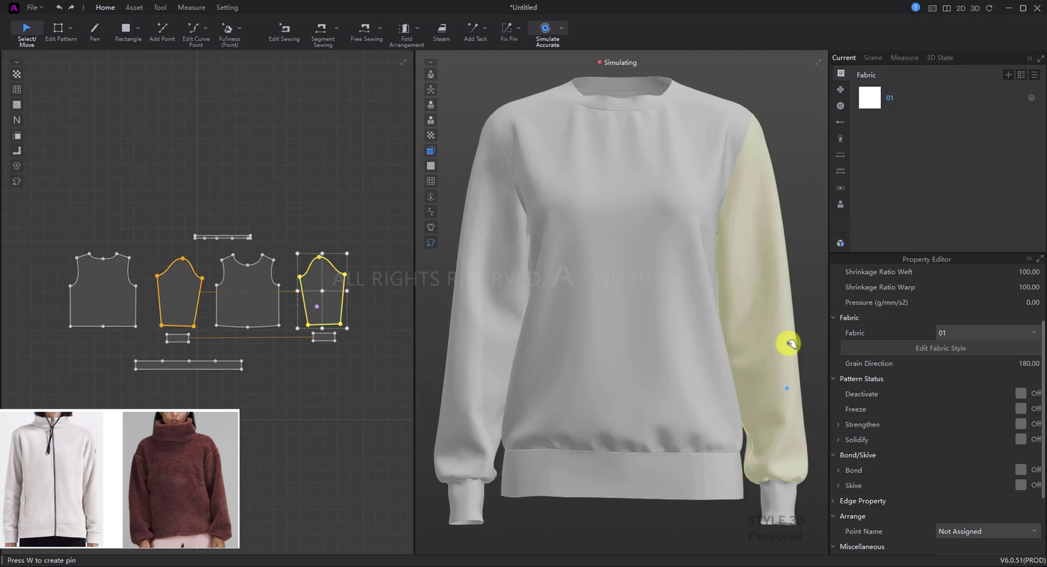
pyautogui.click(596, 387)
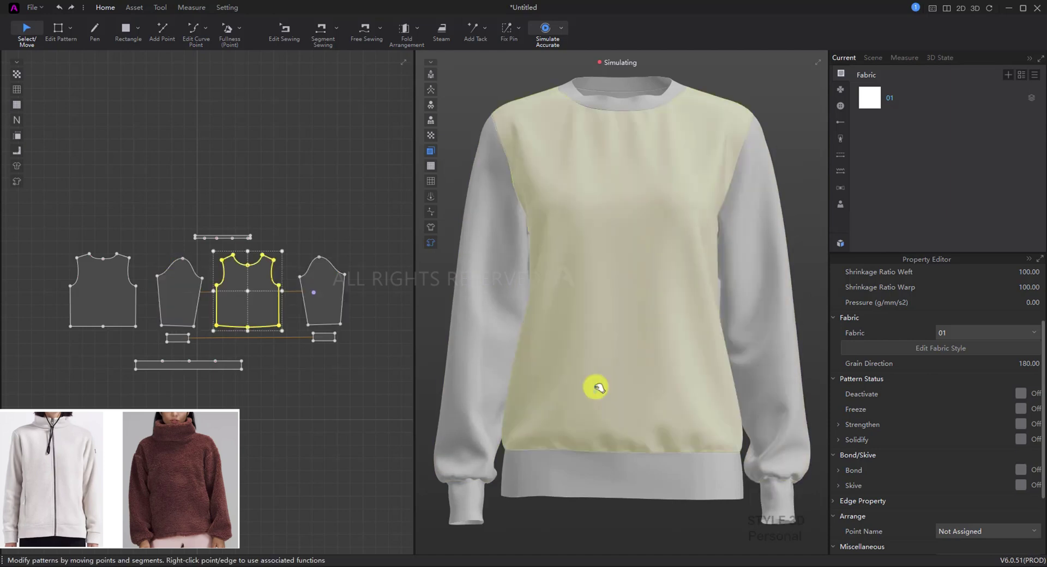
pyautogui.click(480, 305)
pyautogui.click(636, 259)
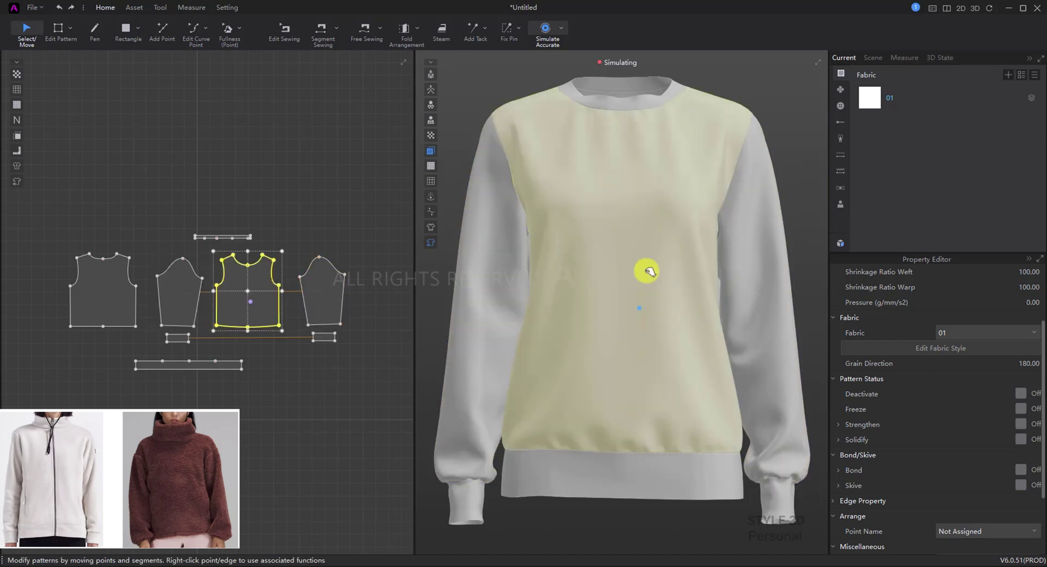
pyautogui.click(779, 204)
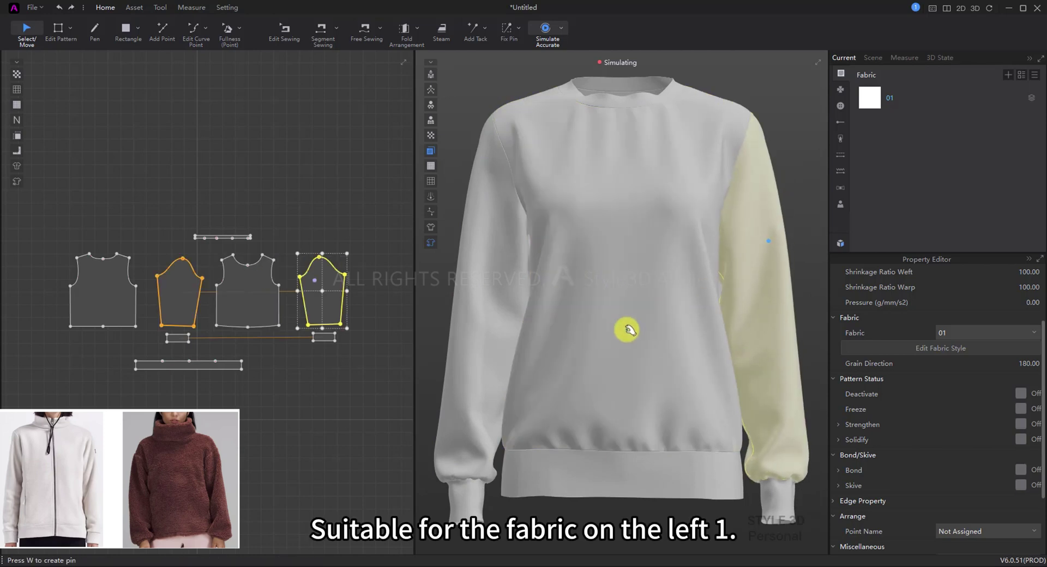
pyautogui.click(591, 369)
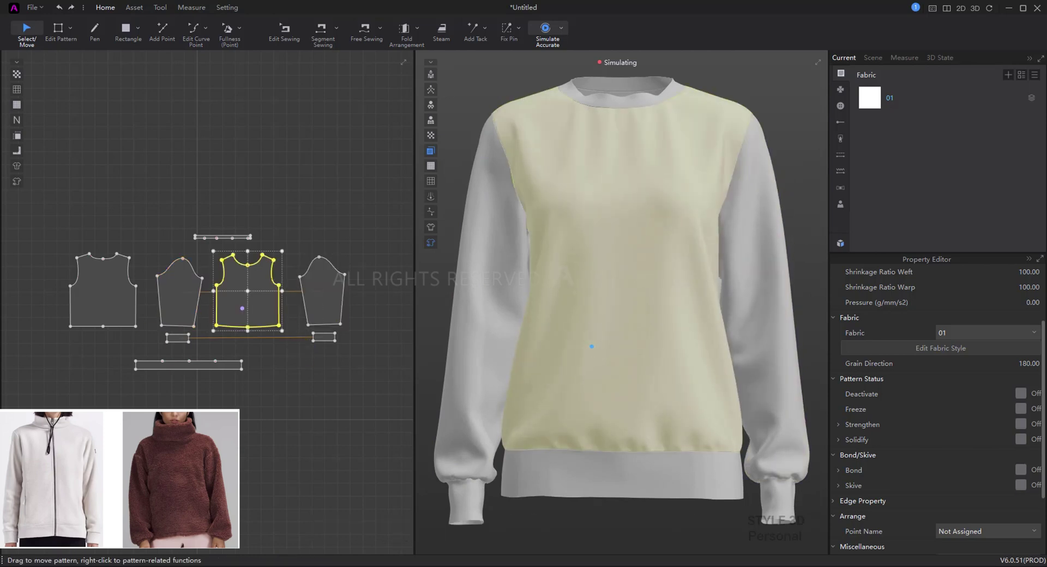
# - Set fabric 01's physical property preset to the velvet preset Sherpa_Plain_Fleece_120g
pyautogui.click(927, 98)
pyautogui.click(984, 288)
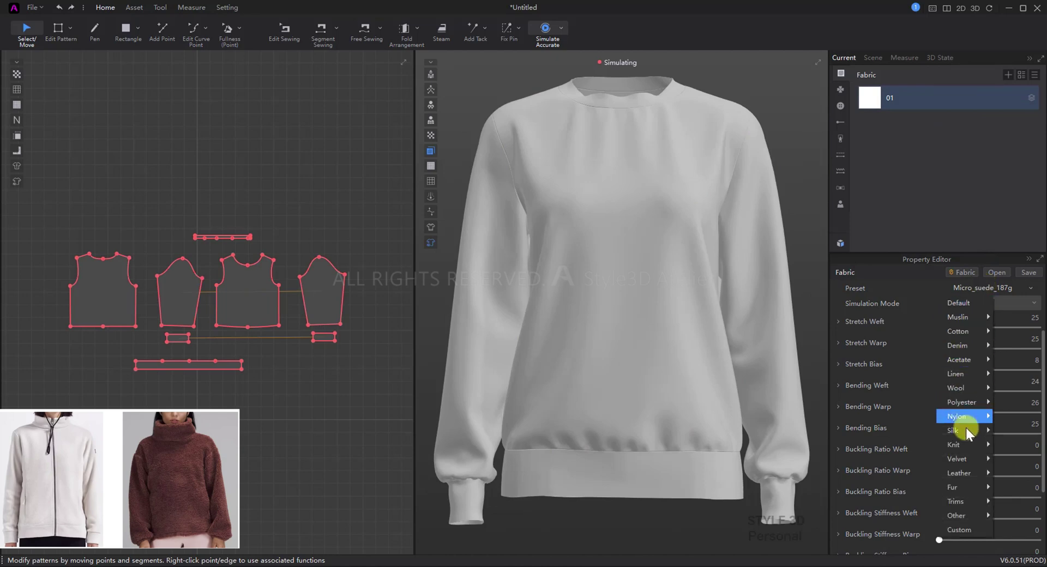
pyautogui.moveTo(965, 458)
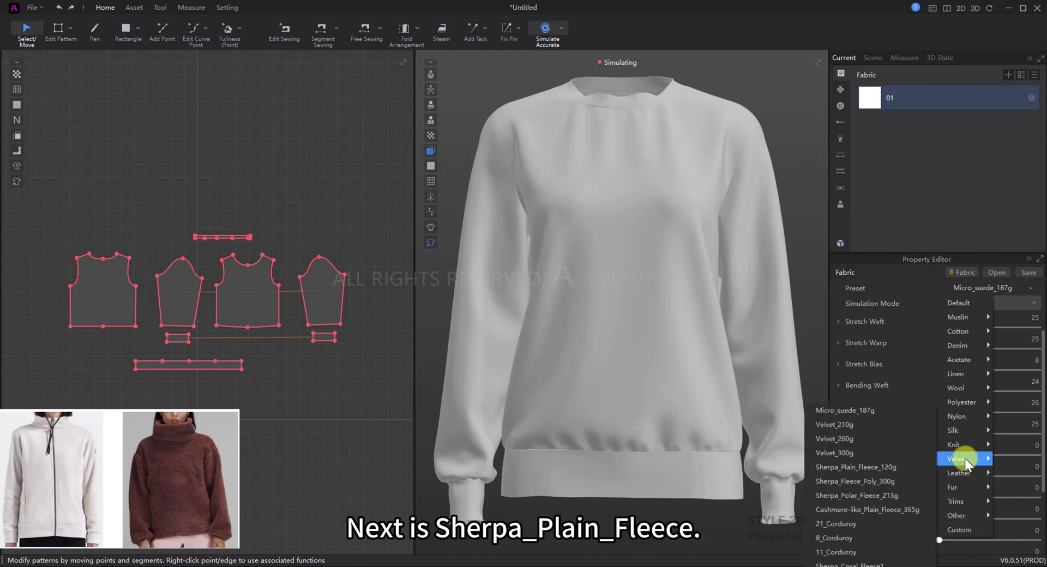
pyautogui.click(885, 471)
# - Pull on the sweatshirt's front panel and sleeves to examine the weight and folds of the Sherpa fleece
pyautogui.click(532, 357)
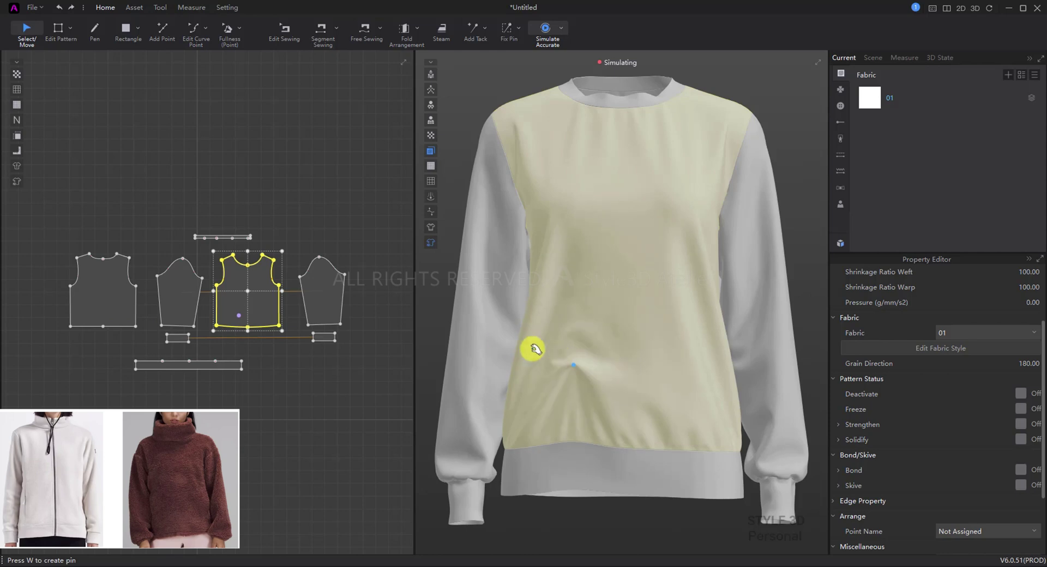
pyautogui.click(509, 291)
pyautogui.click(670, 328)
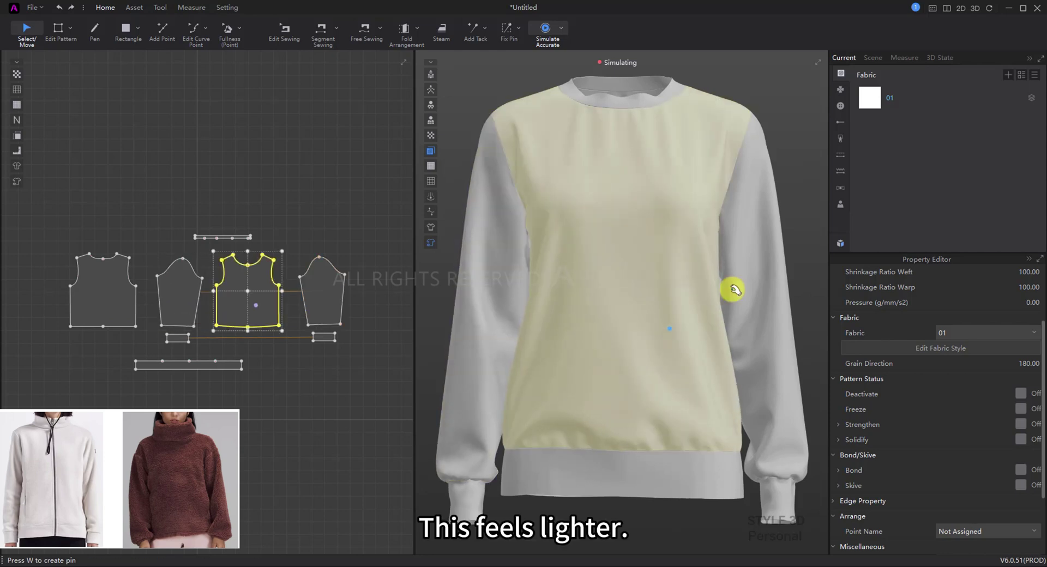
pyautogui.click(779, 337)
pyautogui.click(636, 355)
pyautogui.click(644, 275)
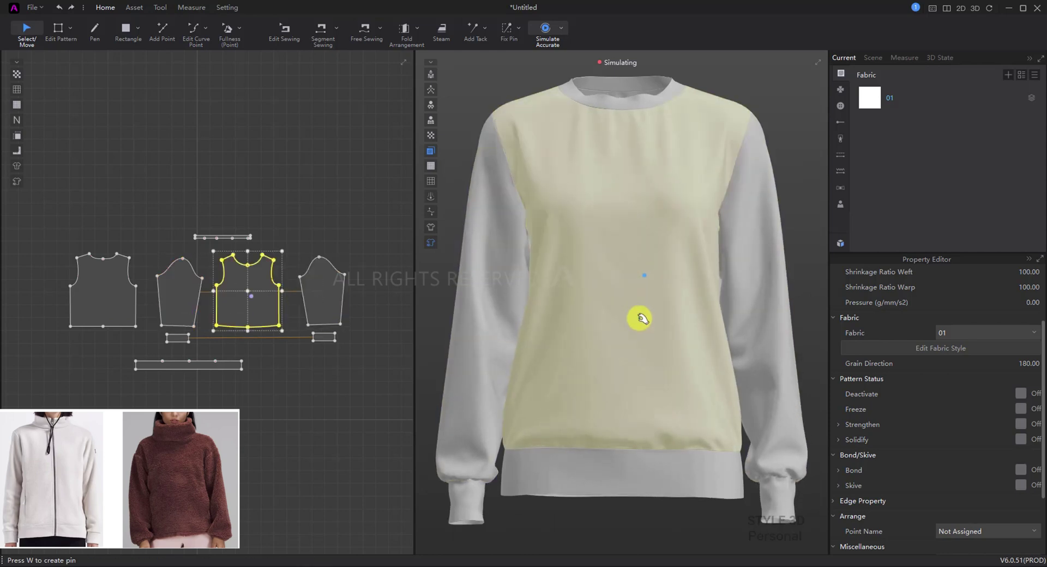
pyautogui.moveTo(632, 400); pyautogui.dragTo(461, 389)
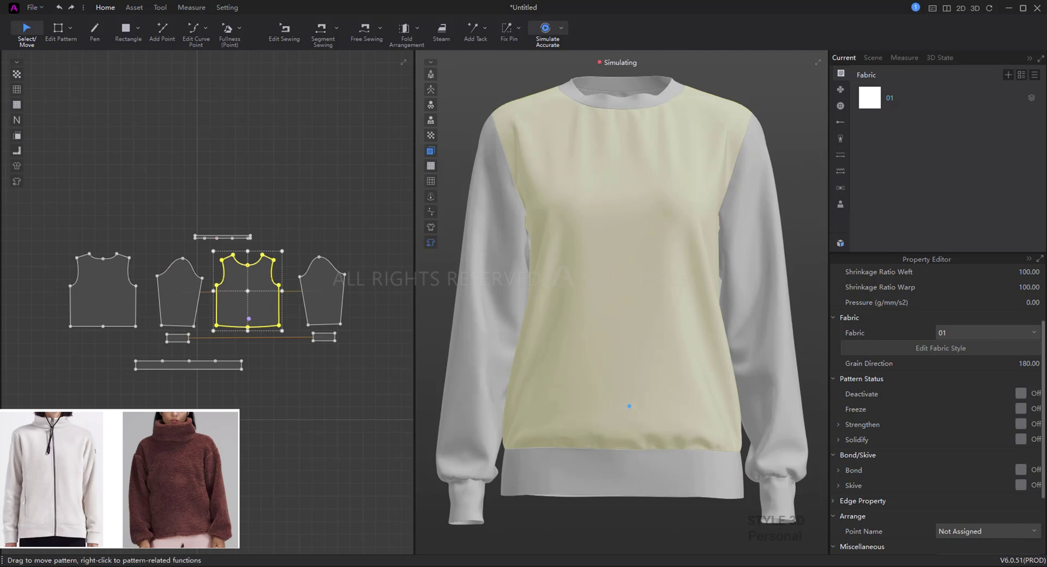
# - Set fabric 01's physical property preset to the velvet preset Cashmere-like_Plain_Fleece_365g
pyautogui.click(927, 97)
pyautogui.click(966, 285)
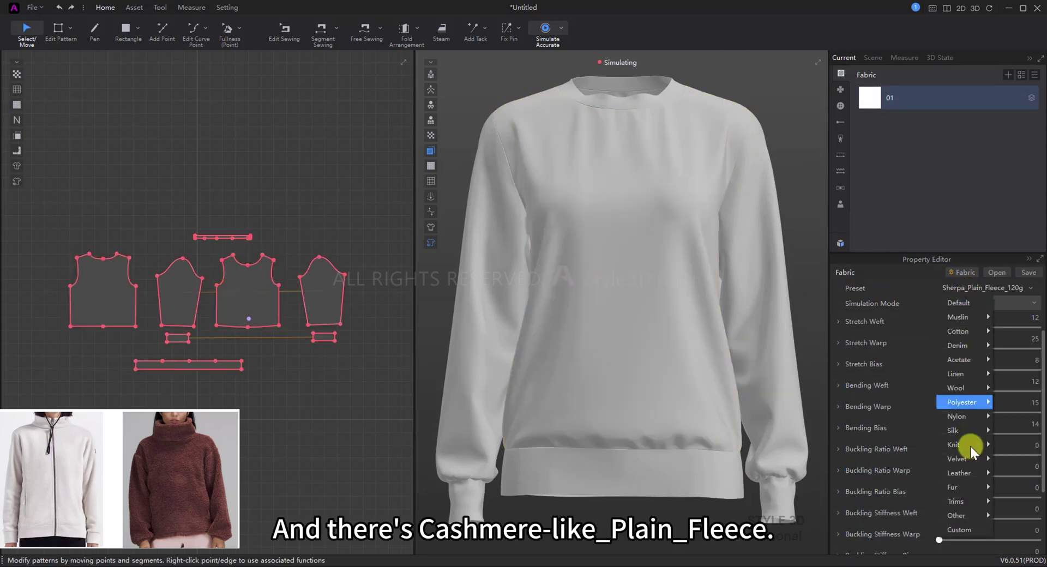
pyautogui.moveTo(954, 463)
pyautogui.click(910, 501)
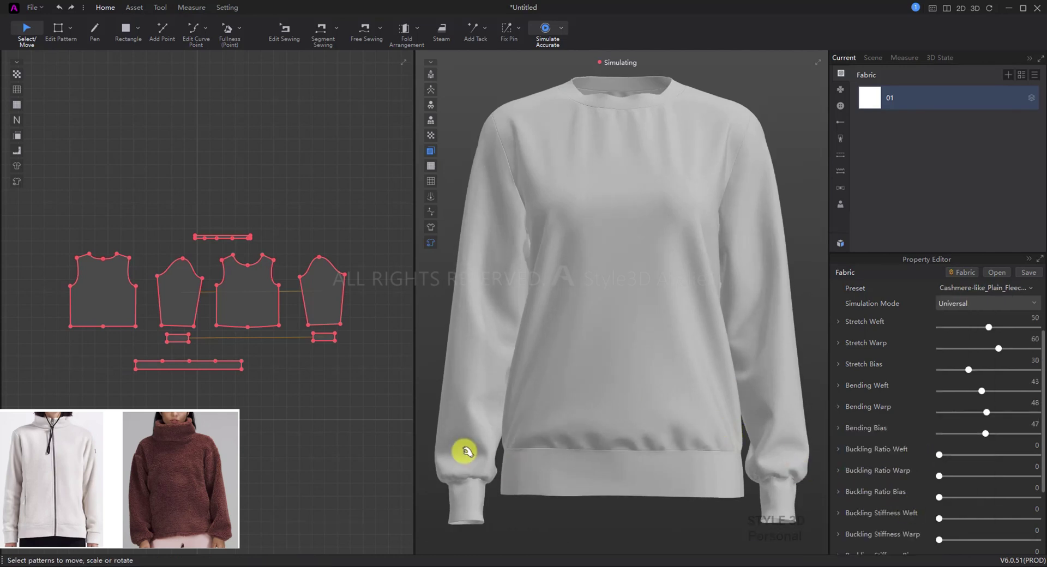
# - Pull on the sweatshirt's sleeves and front panel to examine the weight and wrinkles of the cashmere-like fleece
pyautogui.moveTo(467, 452); pyautogui.dragTo(492, 410)
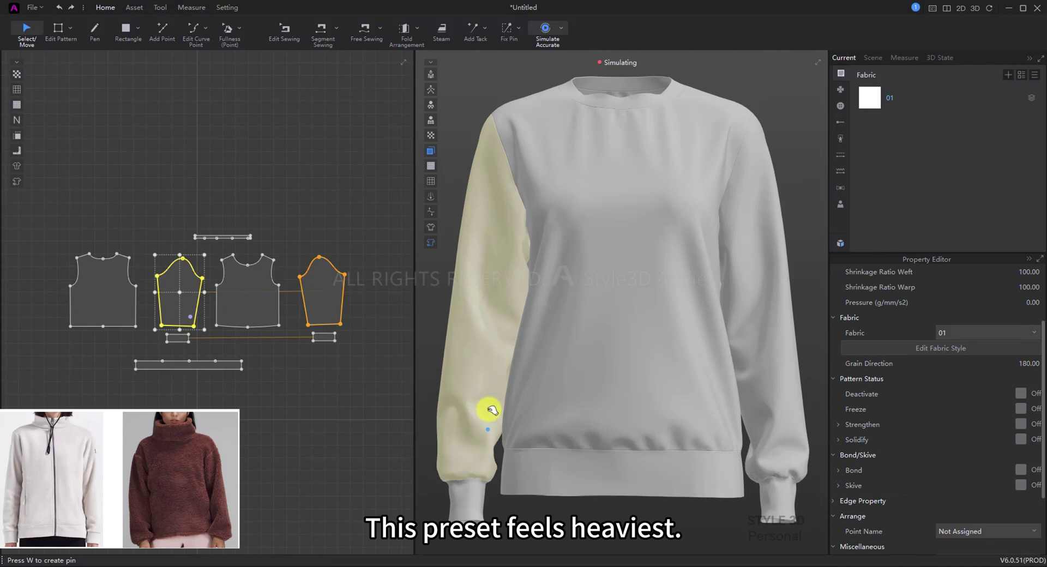
pyautogui.moveTo(557, 432); pyautogui.dragTo(605, 373)
pyautogui.moveTo(481, 271); pyautogui.dragTo(506, 268)
pyautogui.click(619, 324)
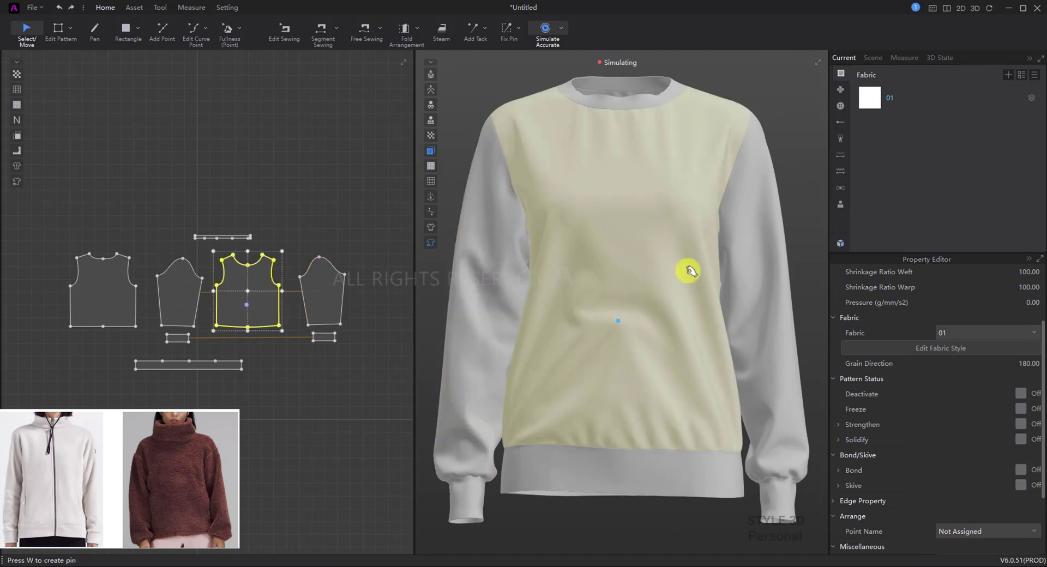
pyautogui.click(781, 256)
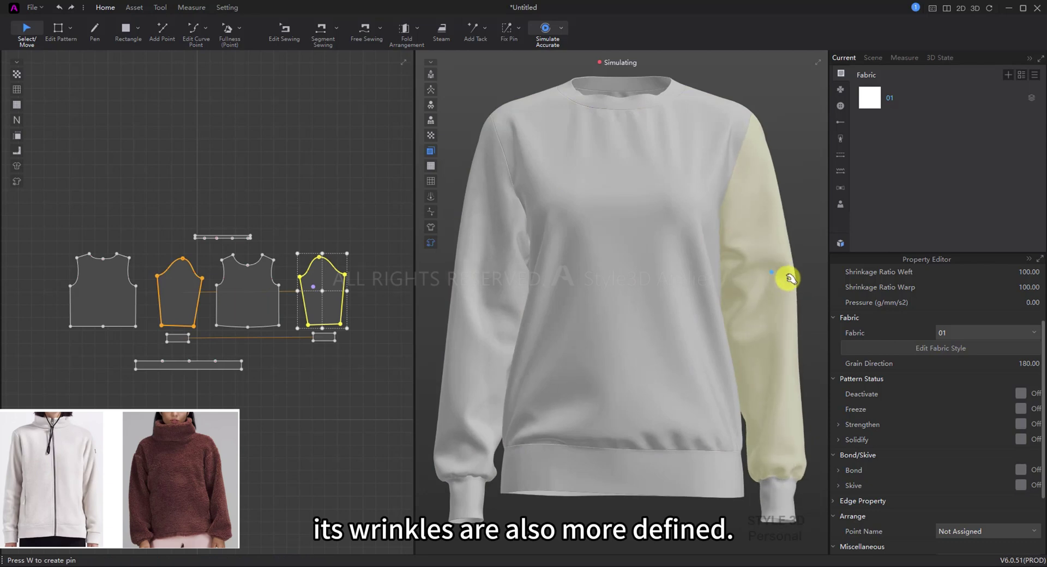
pyautogui.click(633, 334)
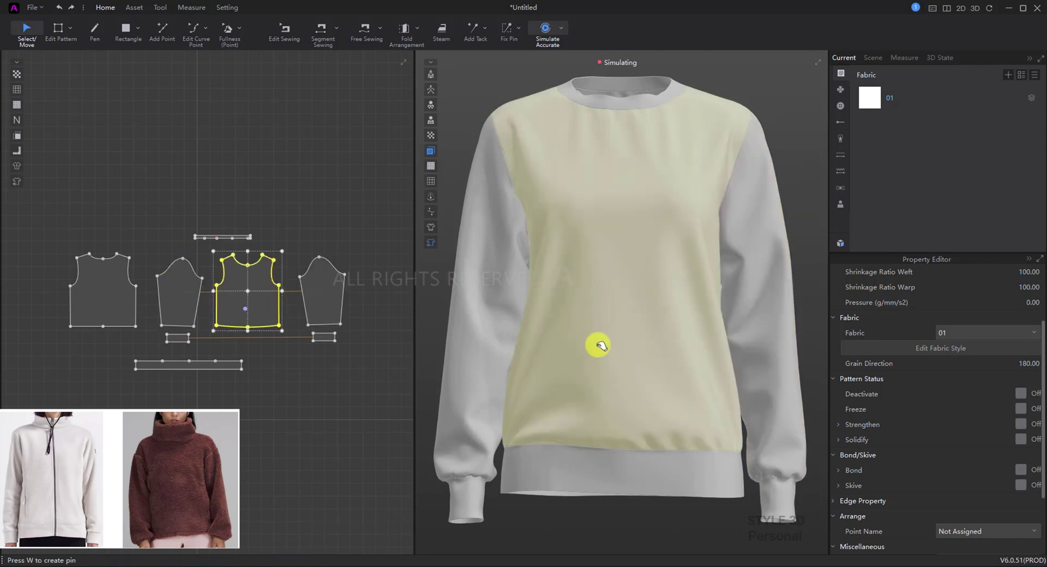
pyautogui.click(652, 389)
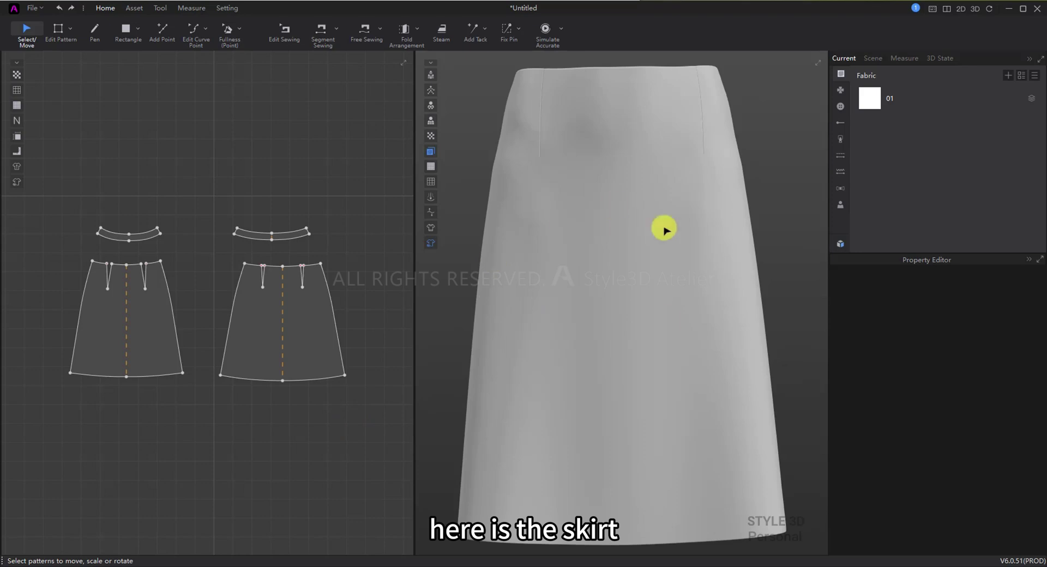
# - Set the weft shrinkage ratio of the skirt's front and back panels to 120 and start the simulation
pyautogui.moveTo(338, 437); pyautogui.dragTo(137, 337)
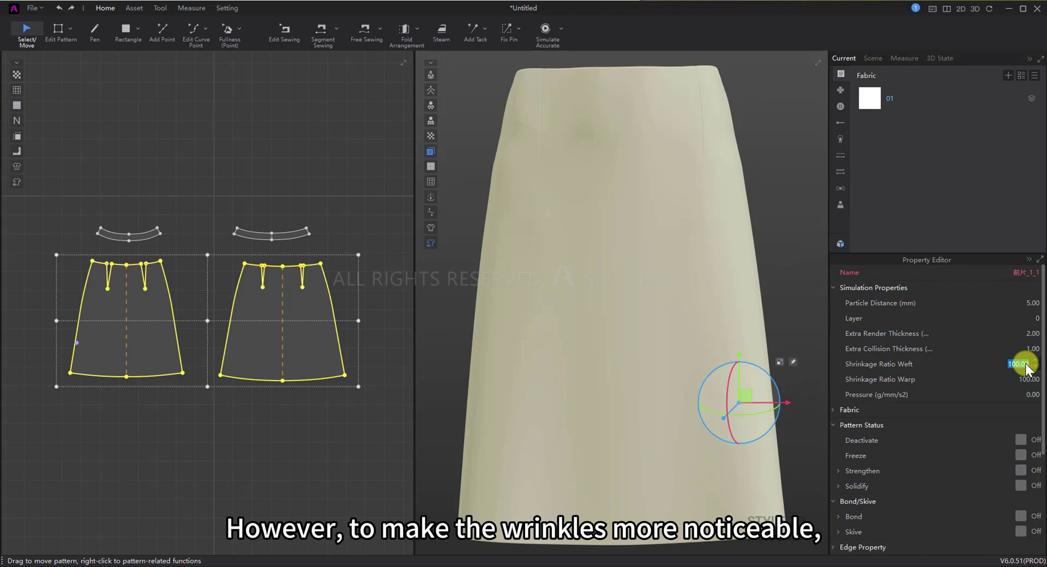
pyautogui.press('Return')
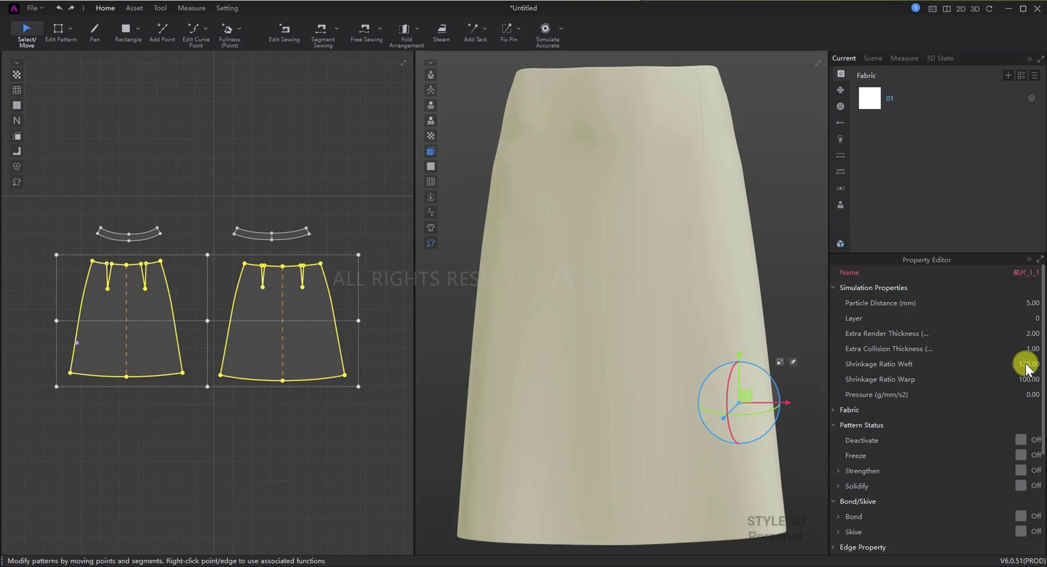
pyautogui.press('space')
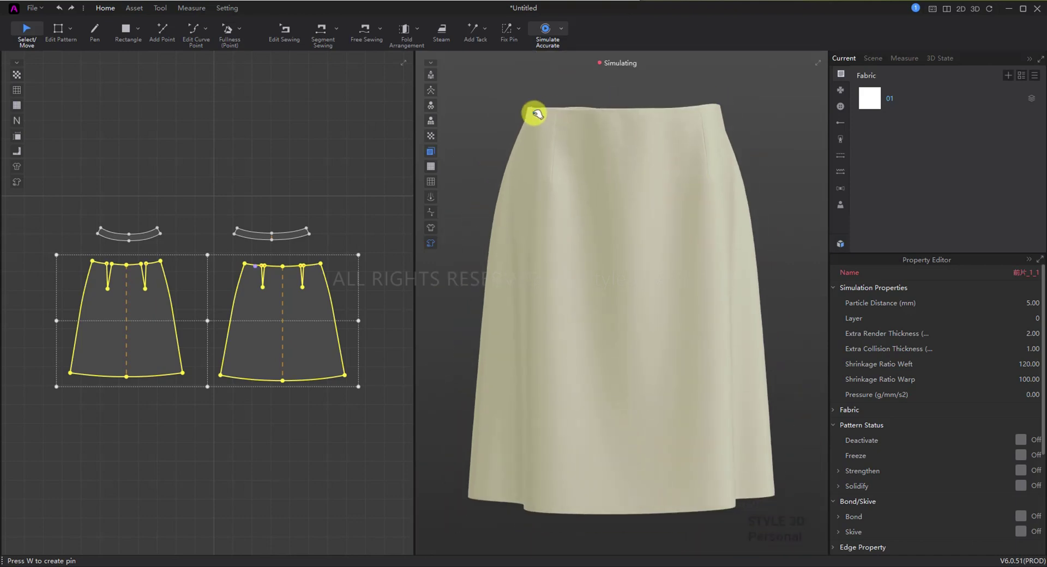
# - Set the skirt fabric 01's physical property preset to the denim preset Denim_5.2OZ
pyautogui.click(889, 98)
pyautogui.click(984, 332)
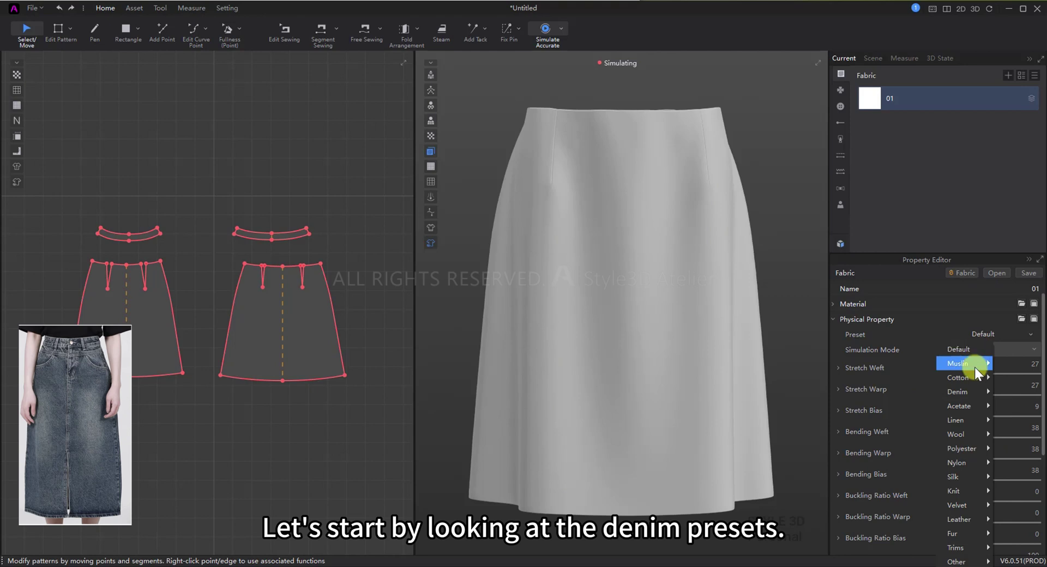
pyautogui.moveTo(973, 390)
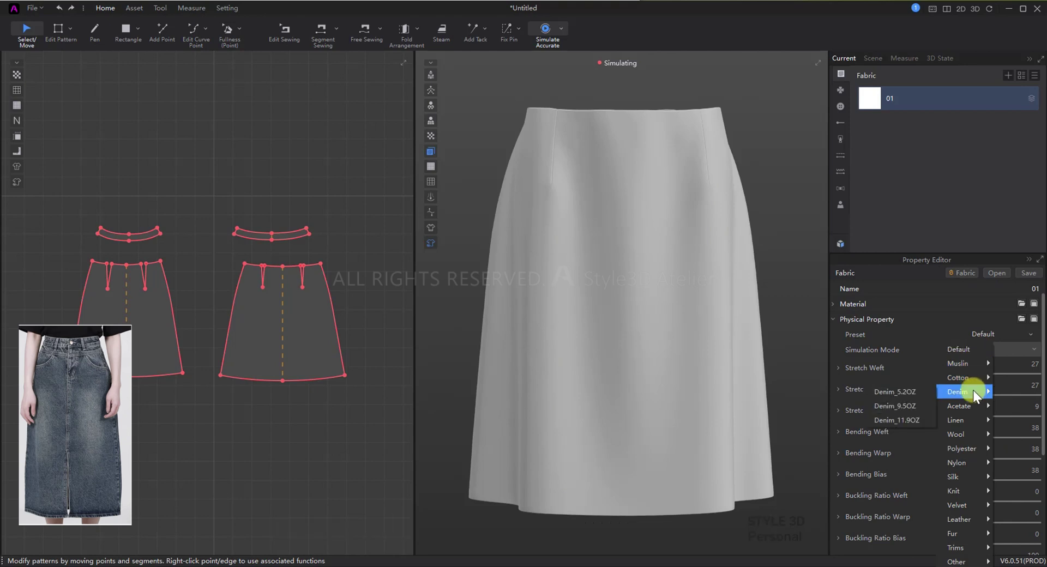
pyautogui.click(911, 391)
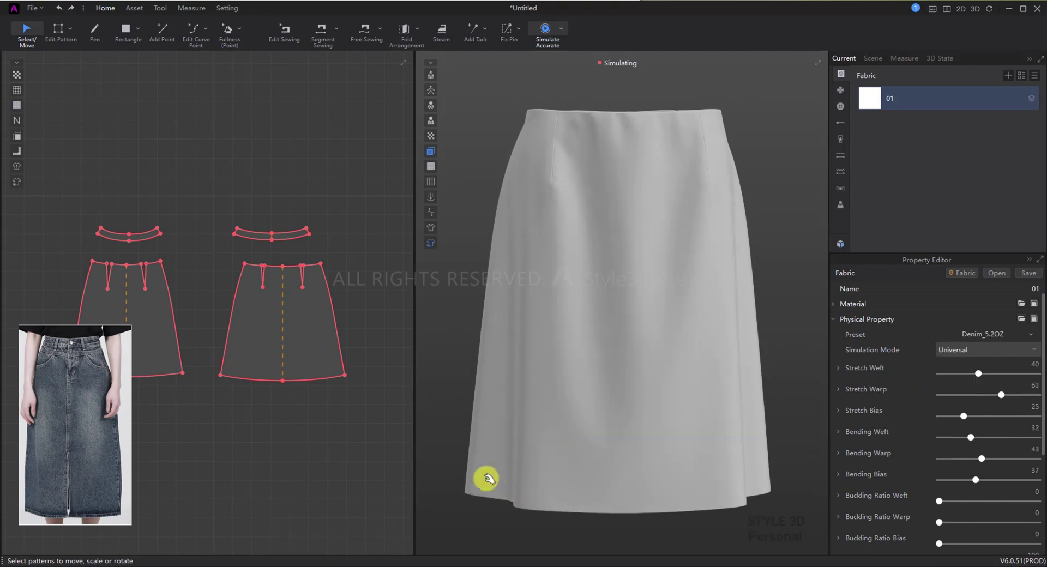
# - Pull on the skirt's side edges and lower front to examine how the 5.2 oz denim drapes
pyautogui.click(468, 474)
pyautogui.moveTo(589, 472); pyautogui.dragTo(708, 482)
pyautogui.click(774, 479)
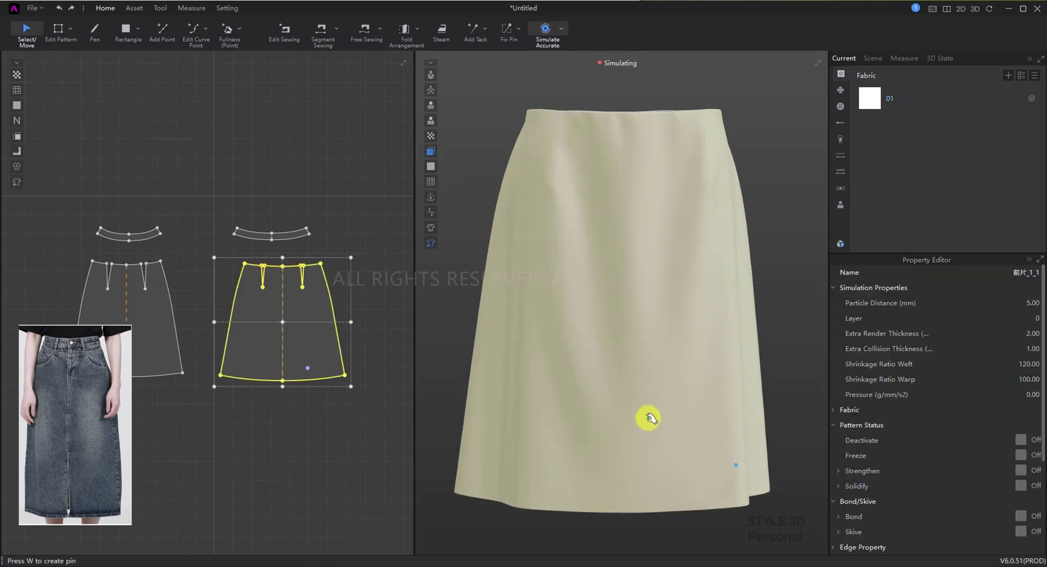
pyautogui.moveTo(578, 502); pyautogui.dragTo(564, 398)
# - Set fabric 01's preset to Denim_11.9OZ and pull across the skirt front to examine the heavier denim's drape
pyautogui.click(928, 98)
pyautogui.click(986, 332)
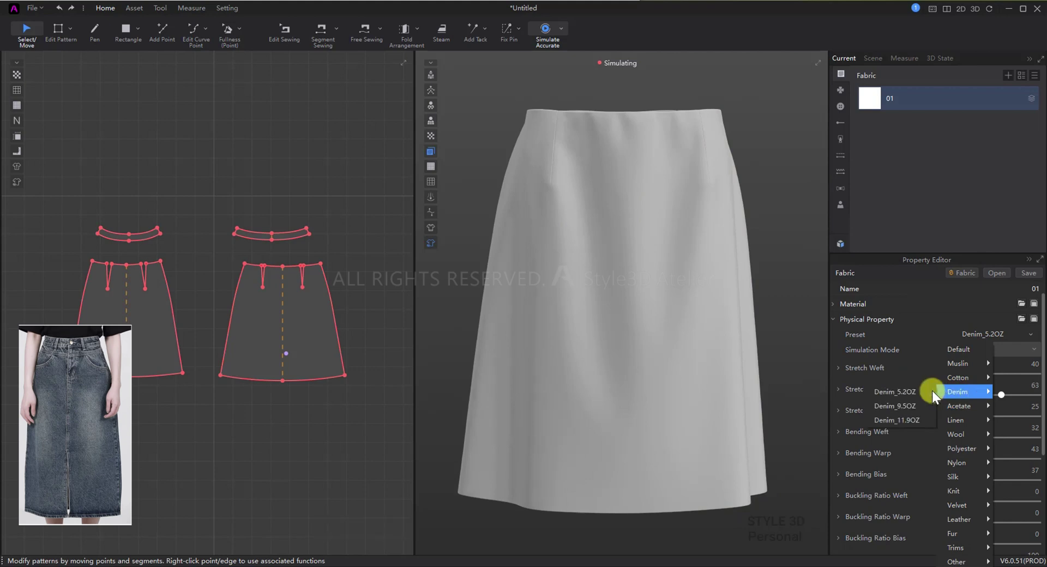
pyautogui.click(895, 420)
pyautogui.moveTo(678, 404); pyautogui.dragTo(495, 382)
pyautogui.moveTo(615, 395); pyautogui.dragTo(533, 374)
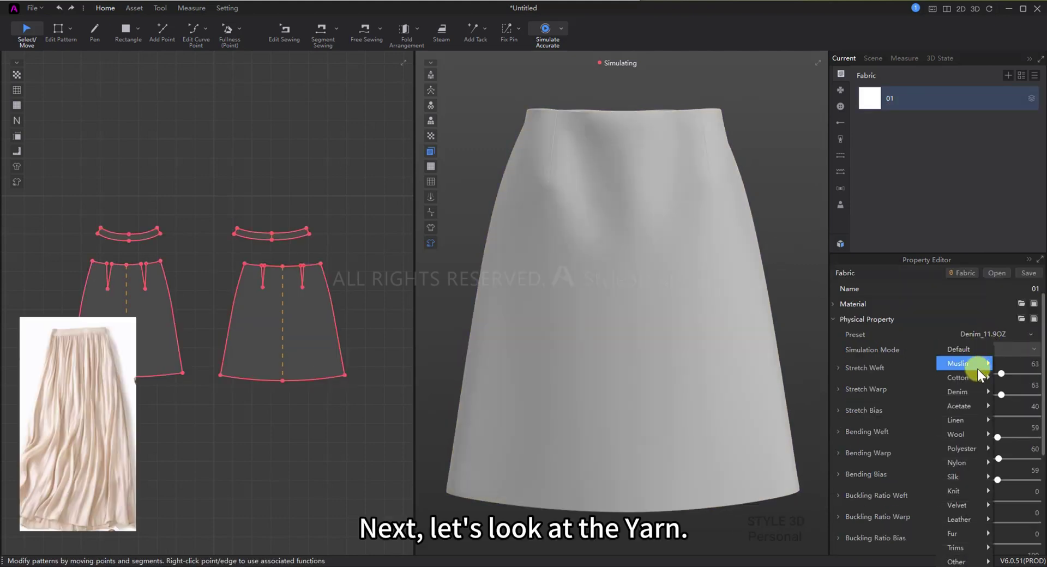
# - Set fabric 01's preset to the cotton preset Cotton_Voile and pull on the skirt front to examine its drape
pyautogui.moveTo(974, 374)
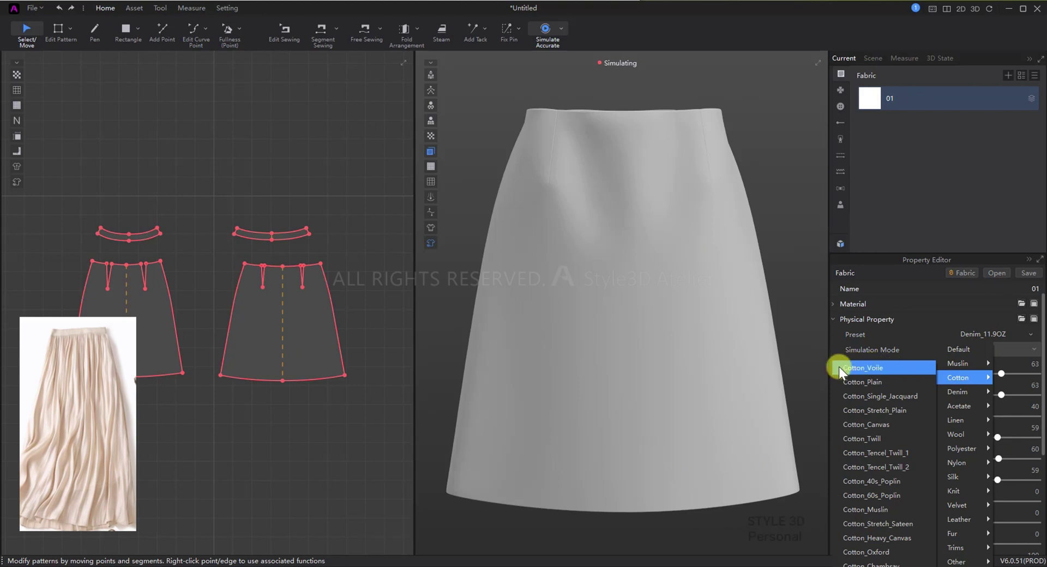
pyautogui.click(868, 369)
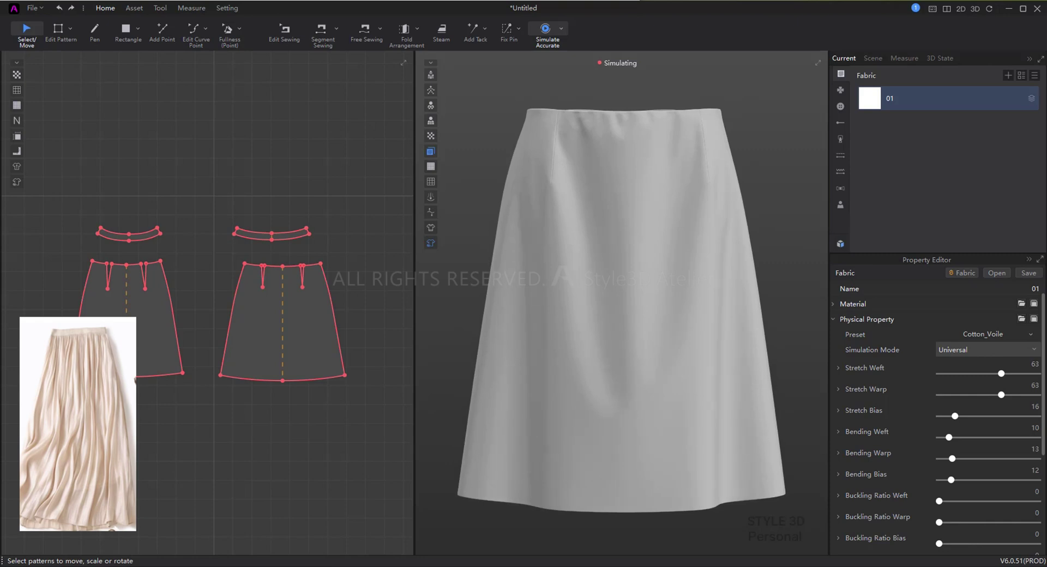
pyautogui.moveTo(665, 424); pyautogui.dragTo(622, 420)
pyautogui.moveTo(498, 409); pyautogui.dragTo(691, 382)
pyautogui.moveTo(736, 446); pyautogui.dragTo(586, 432)
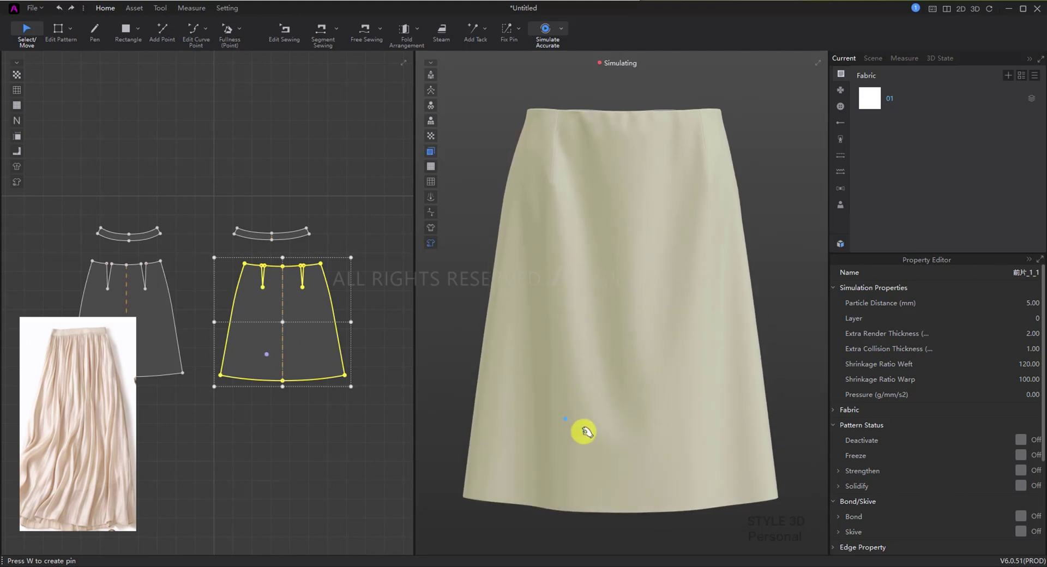
# - Set fabric 01's preset to the polyester preset Polyester_Organza and pull on the skirt front to examine its stiffness
pyautogui.click(889, 98)
pyautogui.click(981, 335)
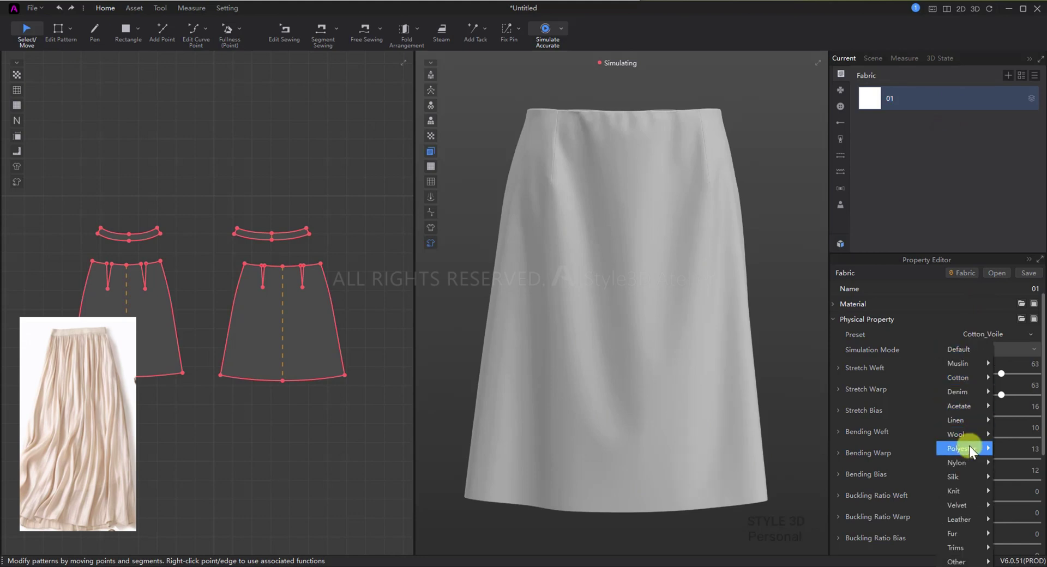
pyautogui.moveTo(970, 446)
pyautogui.click(880, 411)
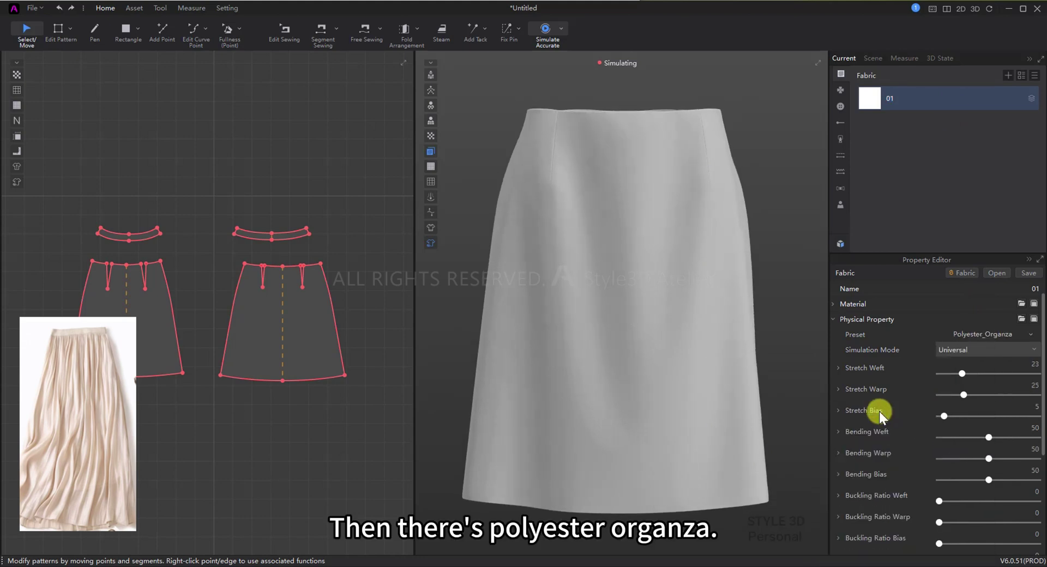
pyautogui.click(534, 360)
pyautogui.moveTo(597, 396); pyautogui.dragTo(640, 402)
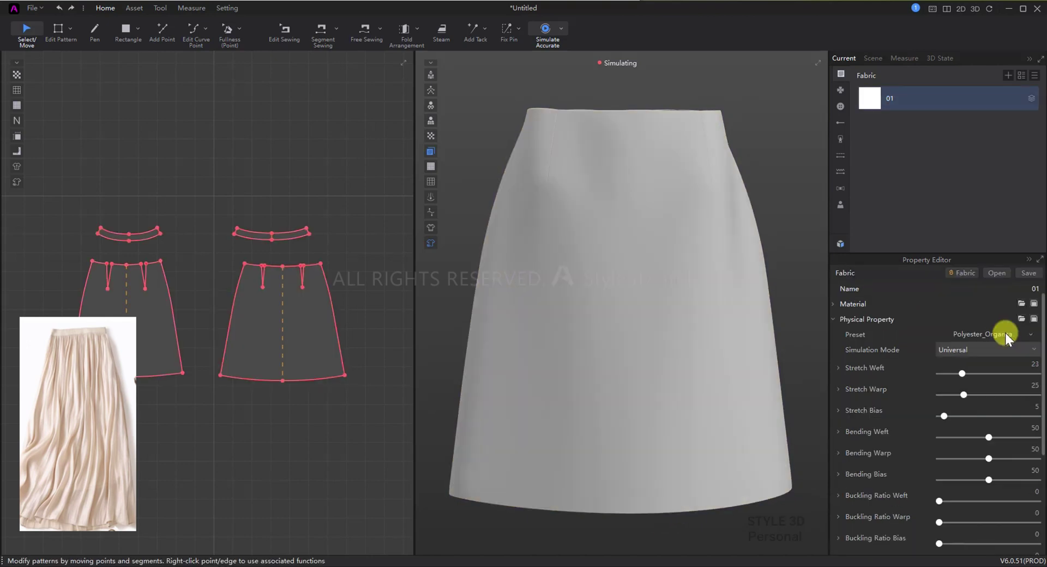
# - Set fabric 01's preset to the silk preset Silk_Organza_5.5mm and pull on the skirt front to examine its folds
pyautogui.click(998, 333)
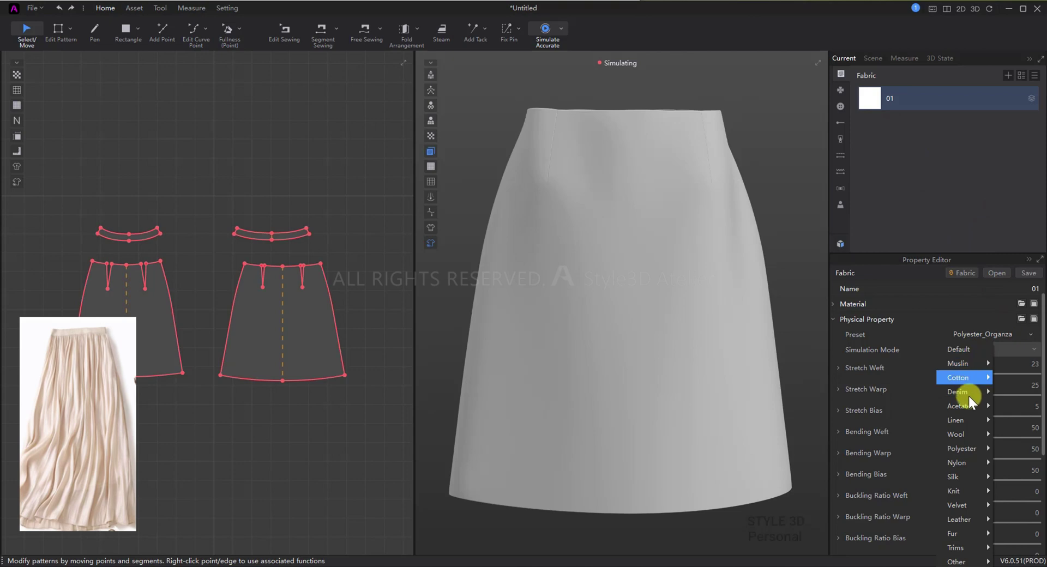
pyautogui.moveTo(967, 477)
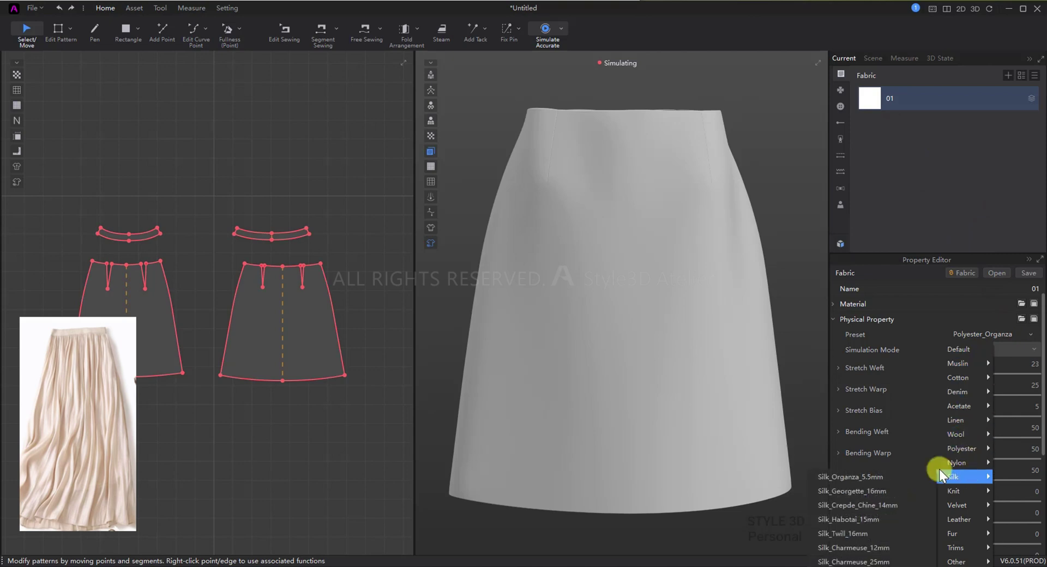
pyautogui.click(897, 475)
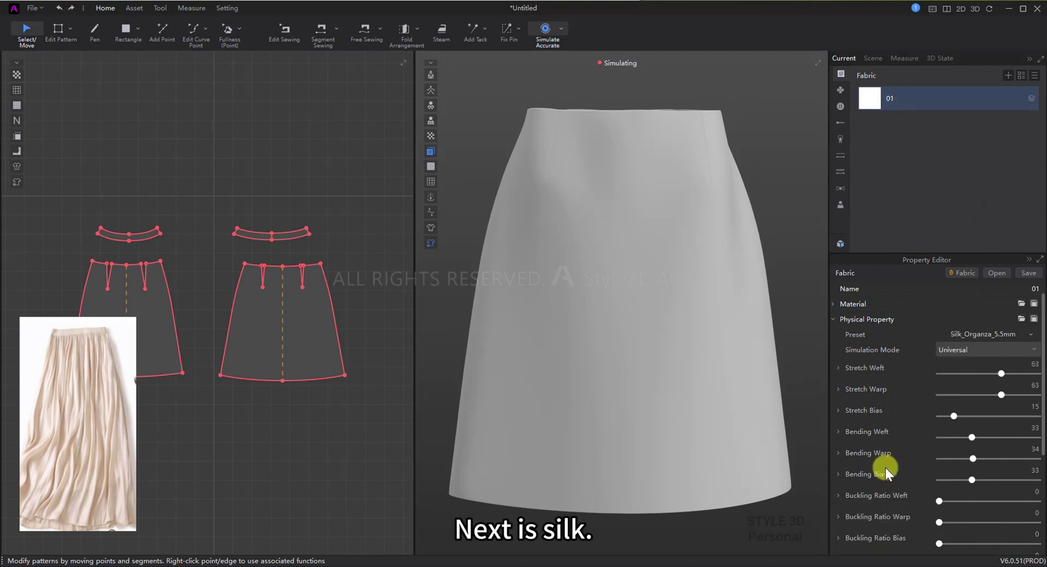
pyautogui.click(589, 449)
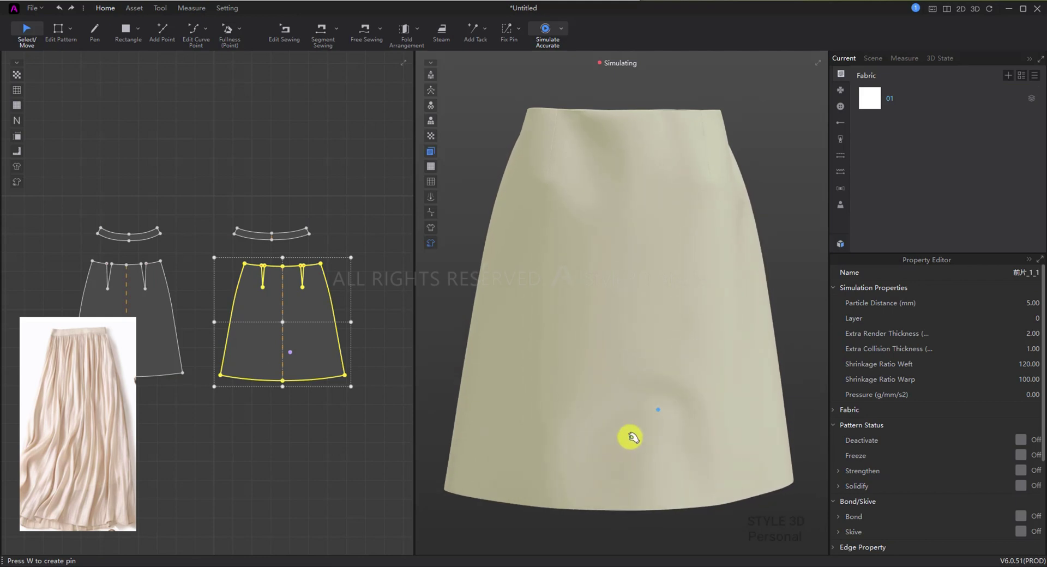
# - Set fabric 01's preset to the silk preset Silk_Crepde_Chine_14mm and pull on the skirt front to examine its drape
pyautogui.click(889, 98)
pyautogui.click(986, 334)
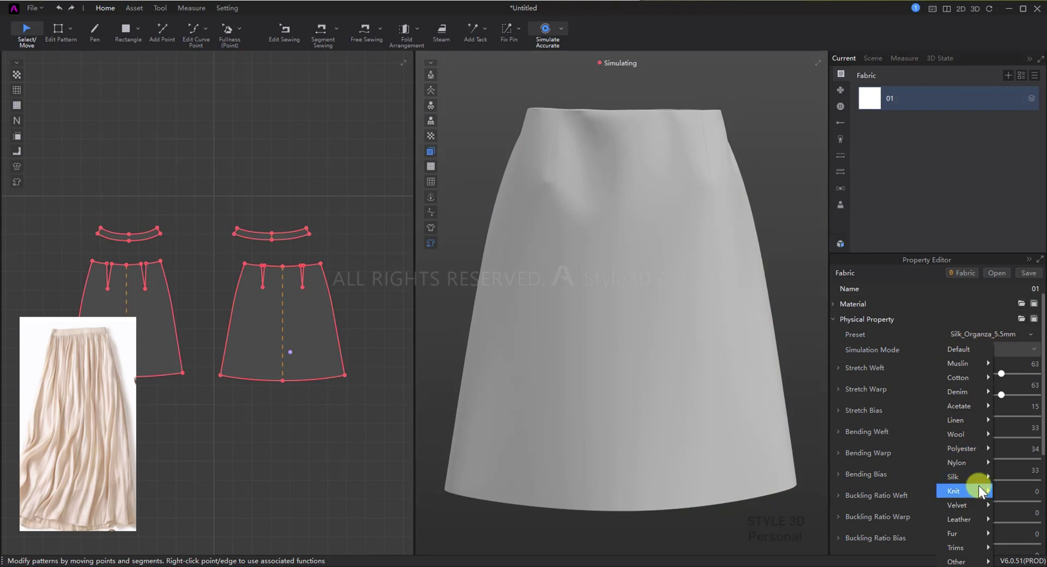
pyautogui.moveTo(976, 474)
pyautogui.click(885, 505)
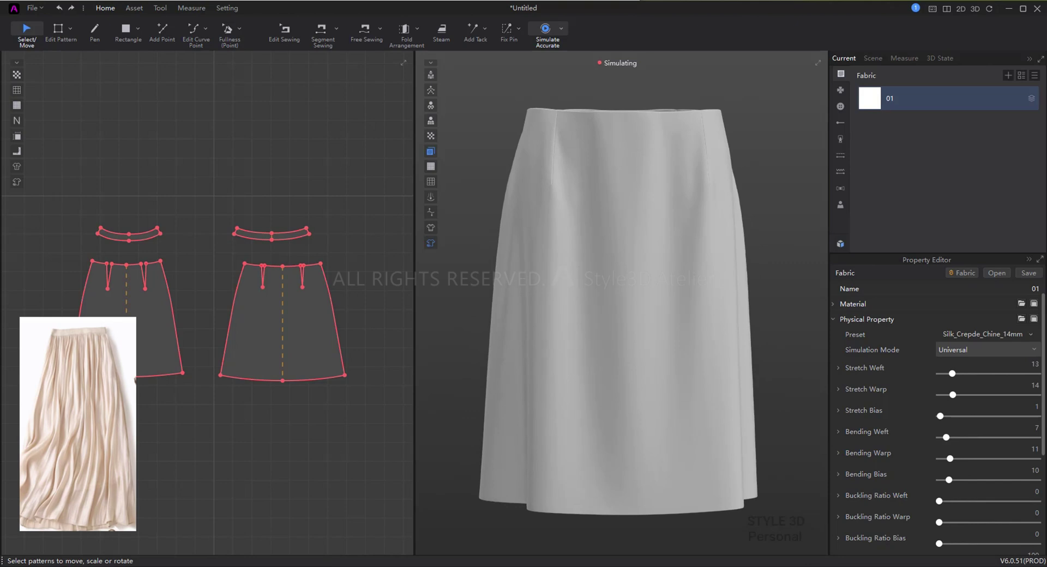
pyautogui.click(613, 370)
pyautogui.moveTo(691, 431); pyautogui.dragTo(613, 435)
# - Set fabric 01's physical property preset to the velvet preset 21_Corduroy
pyautogui.click(938, 98)
pyautogui.click(971, 334)
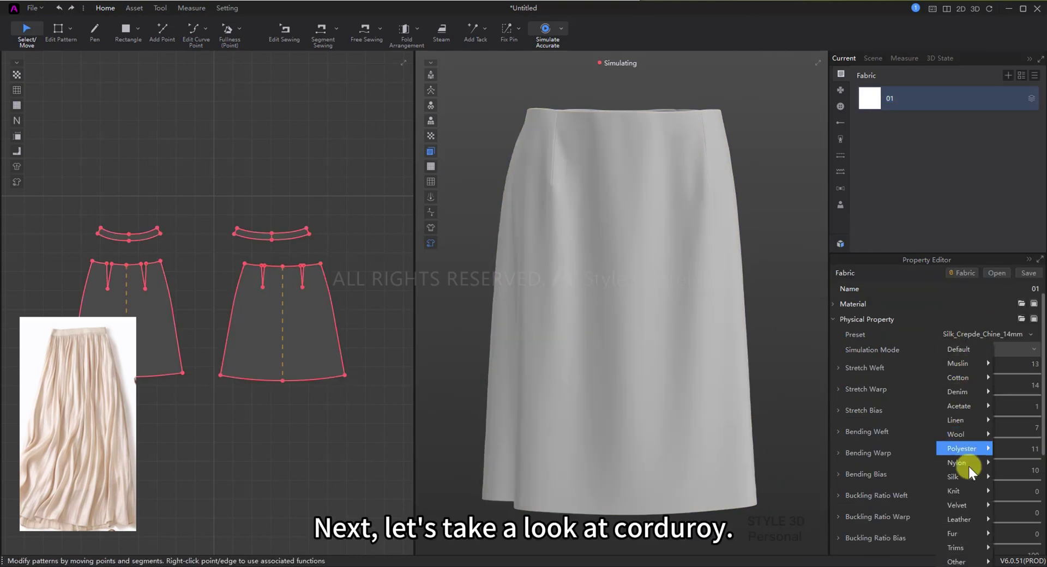
pyautogui.moveTo(966, 506)
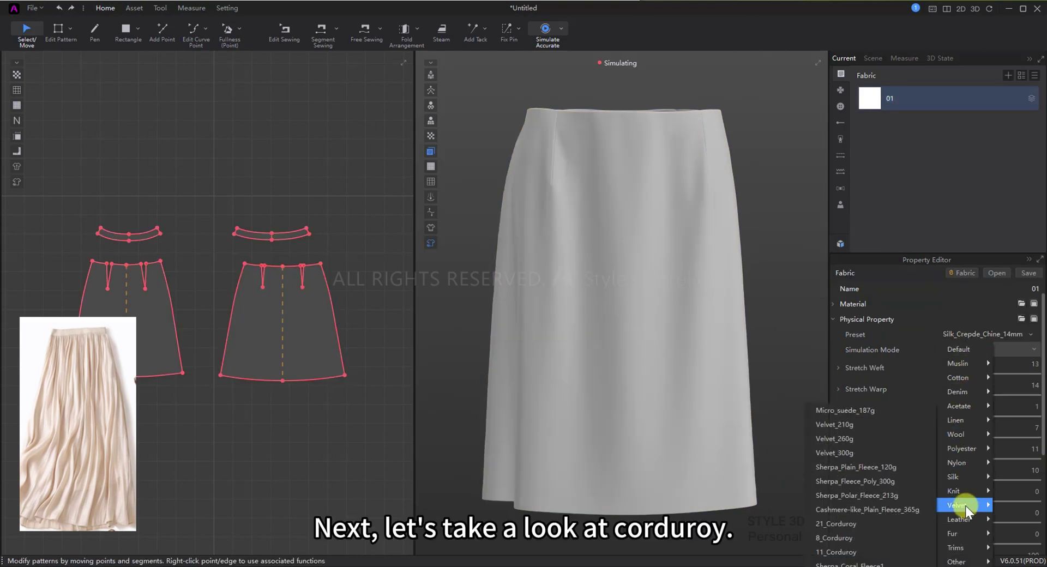
pyautogui.click(836, 524)
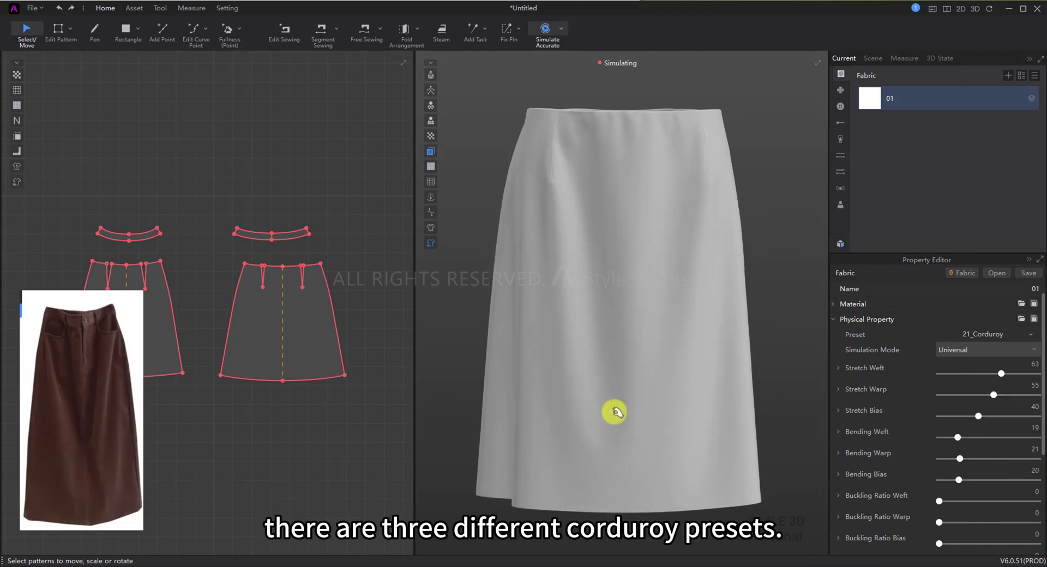
# - Pull on several spots along the skirt's lower front to examine the softness of the 21_Corduroy fabric
pyautogui.click(583, 430)
pyautogui.click(670, 449)
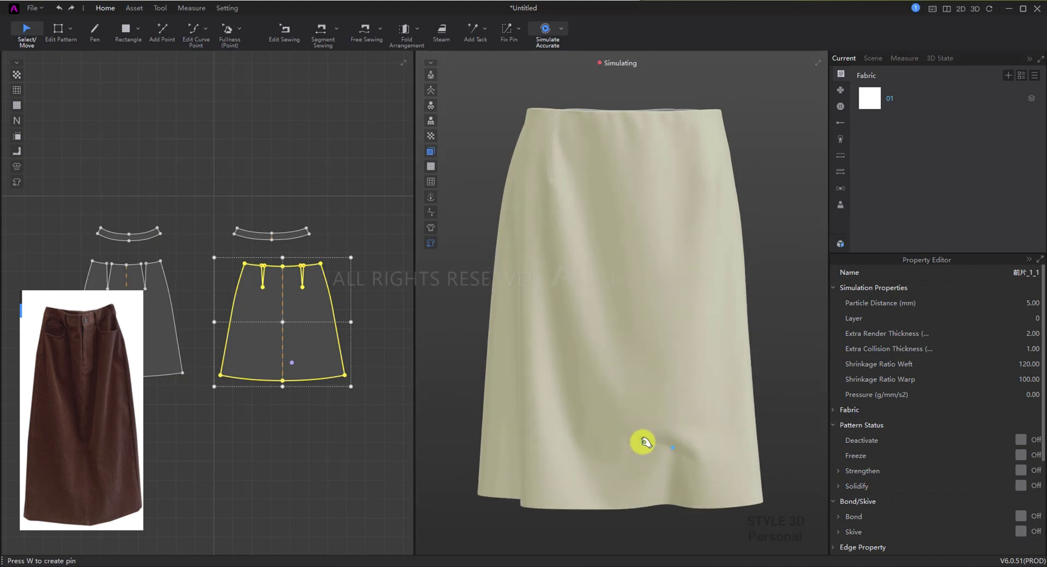
pyautogui.click(497, 431)
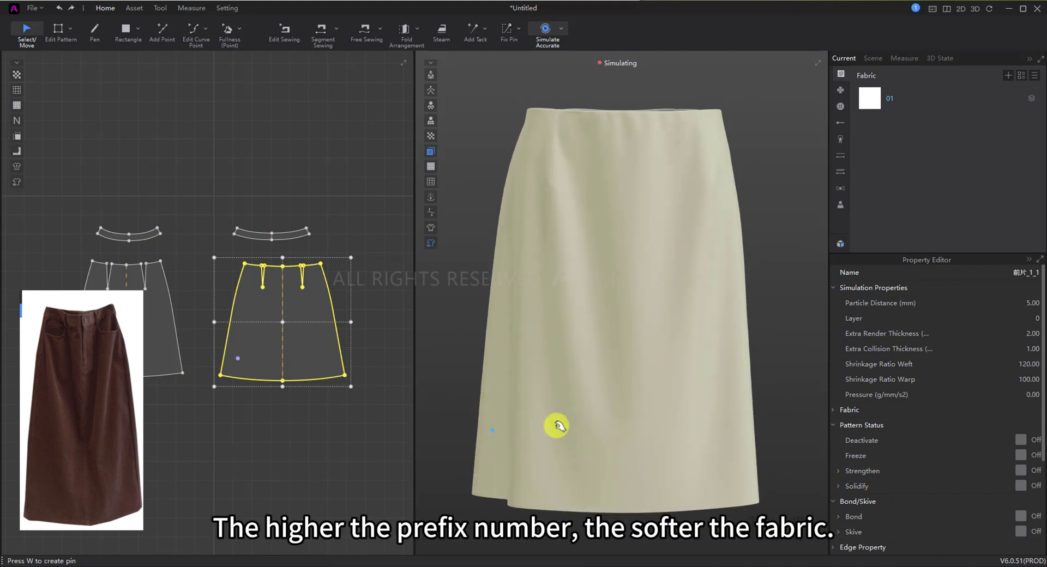
pyautogui.click(736, 439)
# - Set fabric 01's physical property preset to the velvet preset 8_Corduroy
pyautogui.click(889, 98)
pyautogui.click(976, 334)
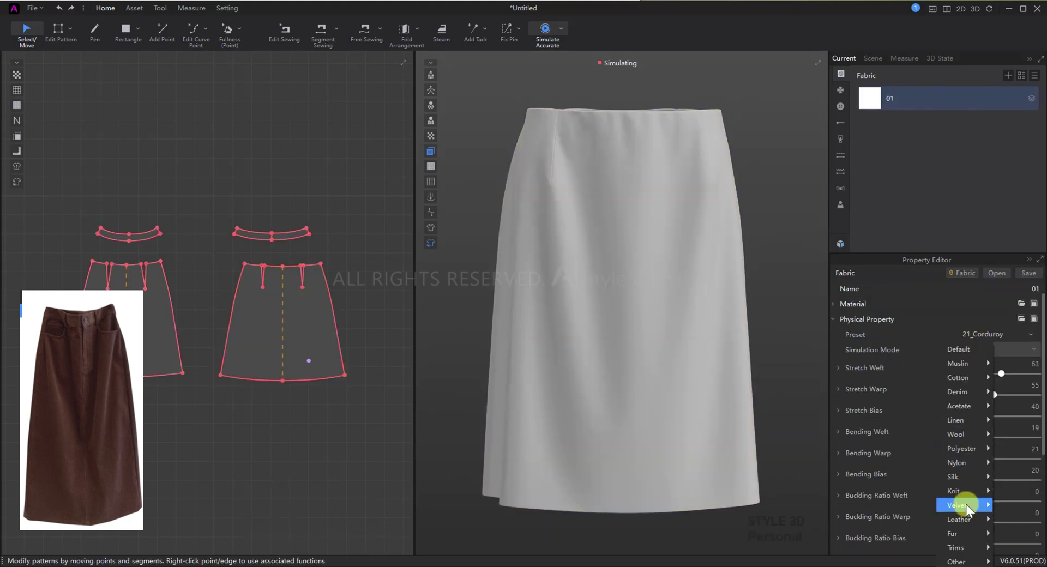
pyautogui.moveTo(967, 504)
pyautogui.click(862, 539)
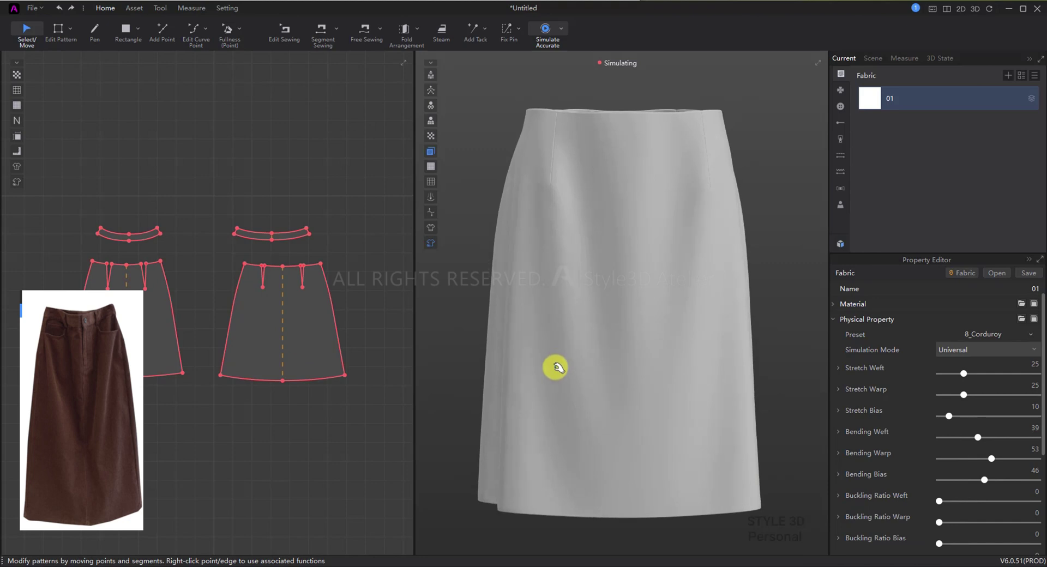
# - Pull sideways on the skirt's lower front to examine the stiffness of the 8_Corduroy fabric
pyautogui.click(532, 358)
pyautogui.moveTo(533, 358); pyautogui.dragTo(641, 360)
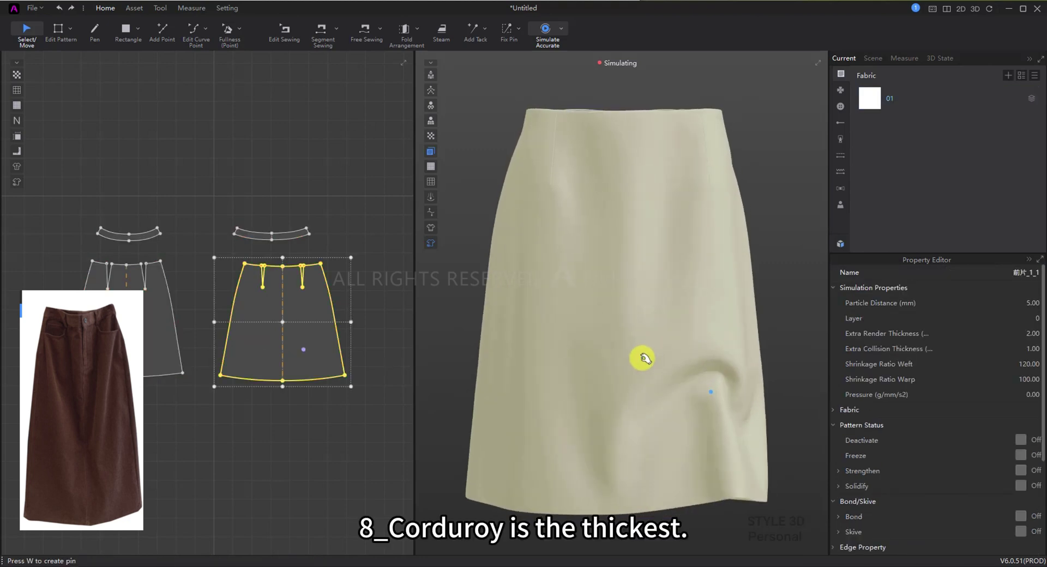
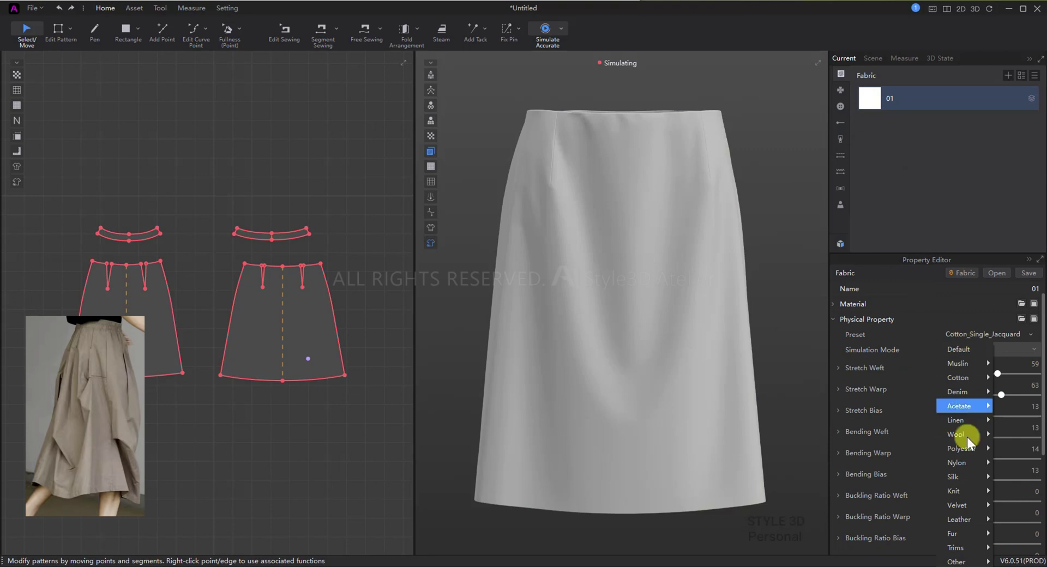
# - Set fabric 01's preset to the knit preset Knit_Modal_Single_Jersey and pull near the skirt's hem to examine its drape
pyautogui.moveTo(960, 488)
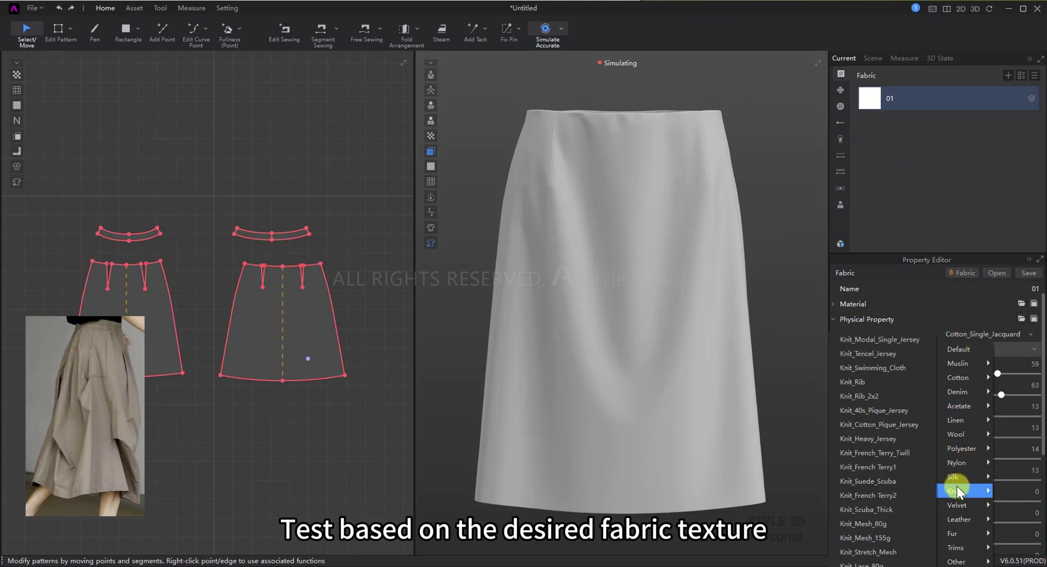
pyautogui.click(879, 339)
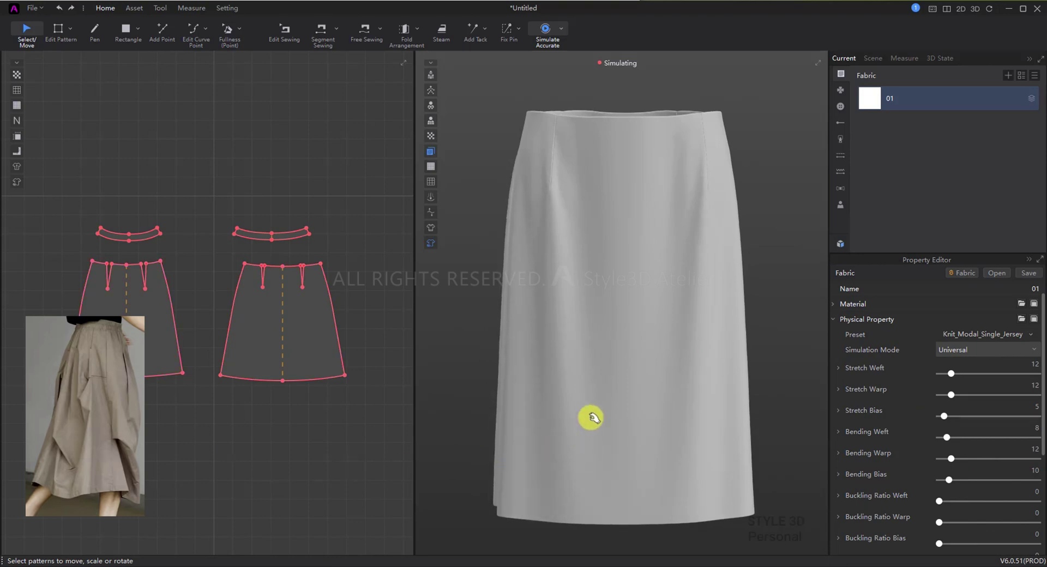
pyautogui.click(570, 472)
pyautogui.moveTo(570, 472); pyautogui.dragTo(626, 456)
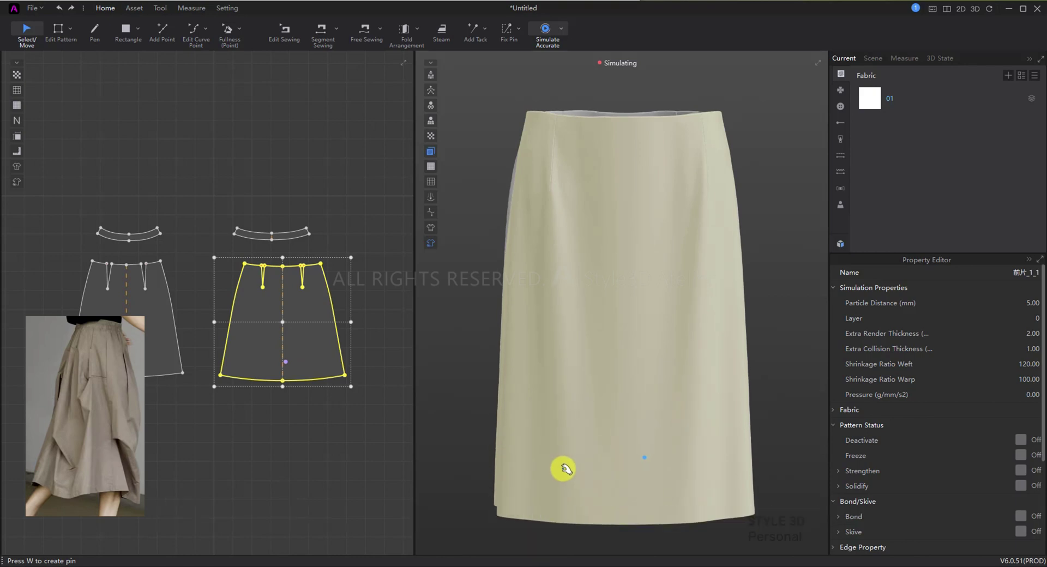
# - Set fabric 01's physical property preset to the knit preset Knit_Tencel_Jersey
pyautogui.click(954, 98)
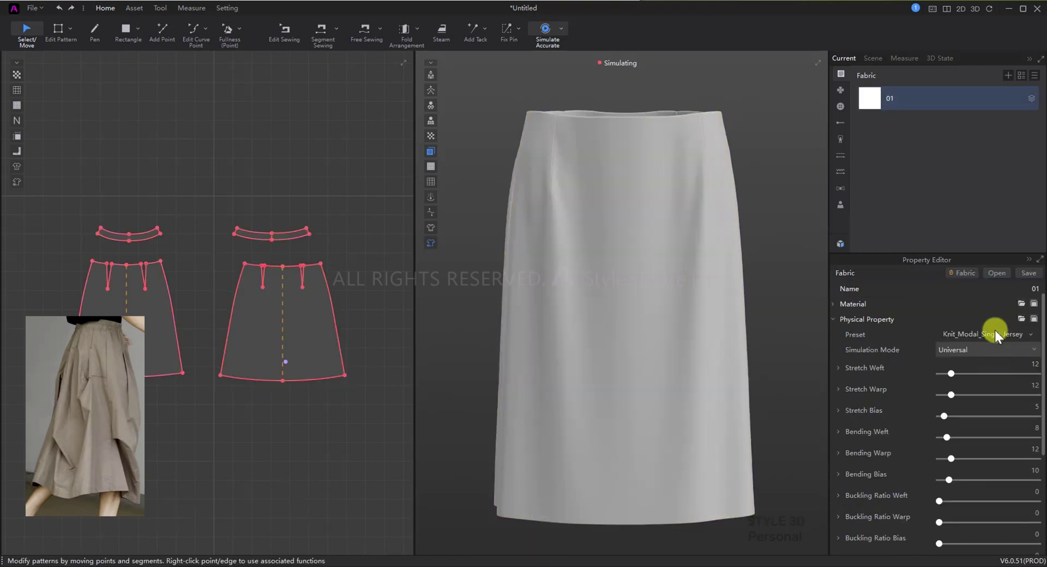
pyautogui.click(996, 332)
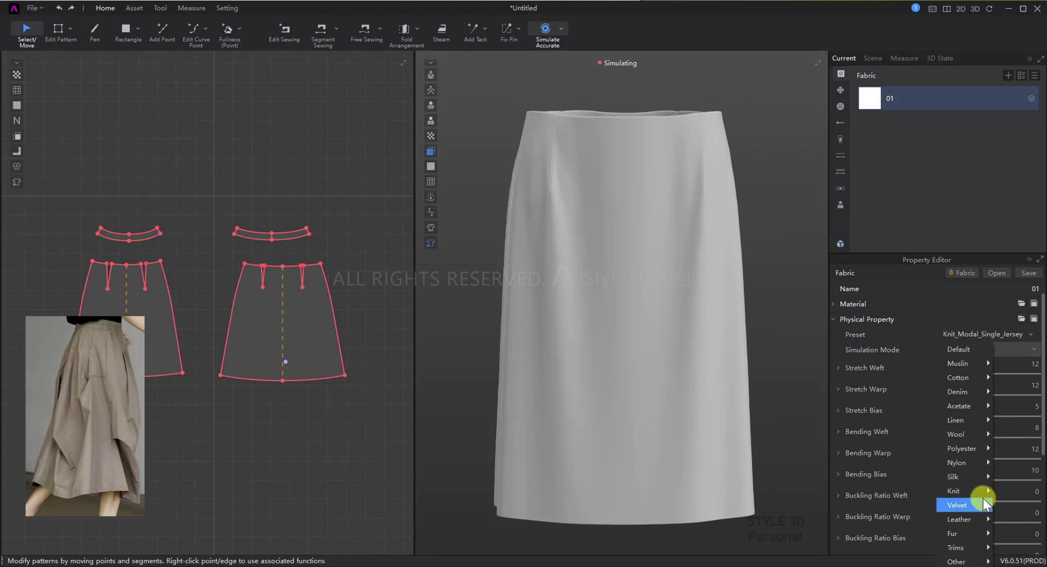
pyautogui.moveTo(979, 491)
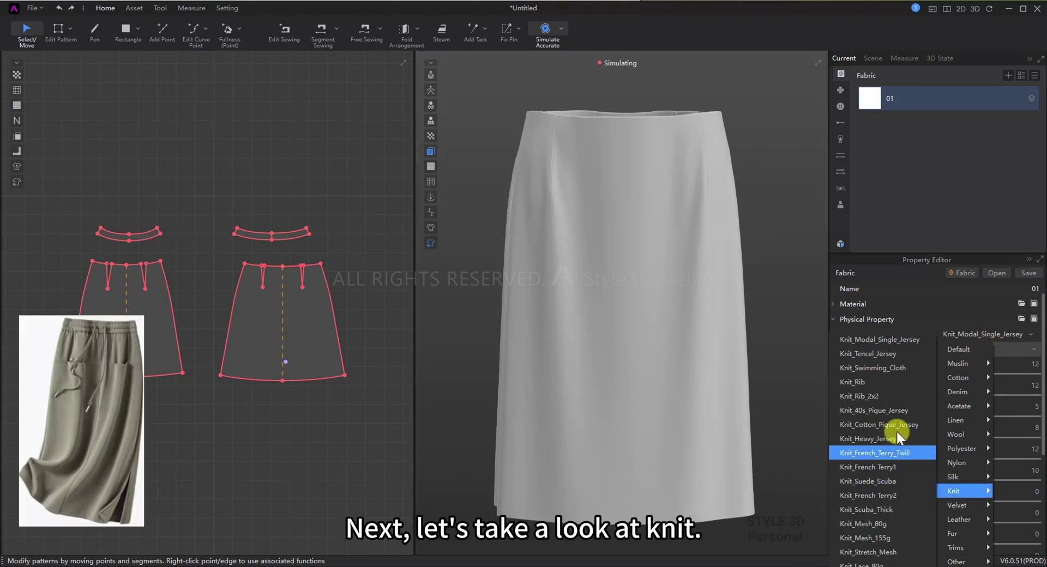
pyautogui.click(866, 353)
# - Pull on several spots from the skirt's waist to its lower front to examine the softness of the Knit_Tencel_Jersey fabric
pyautogui.click(591, 404)
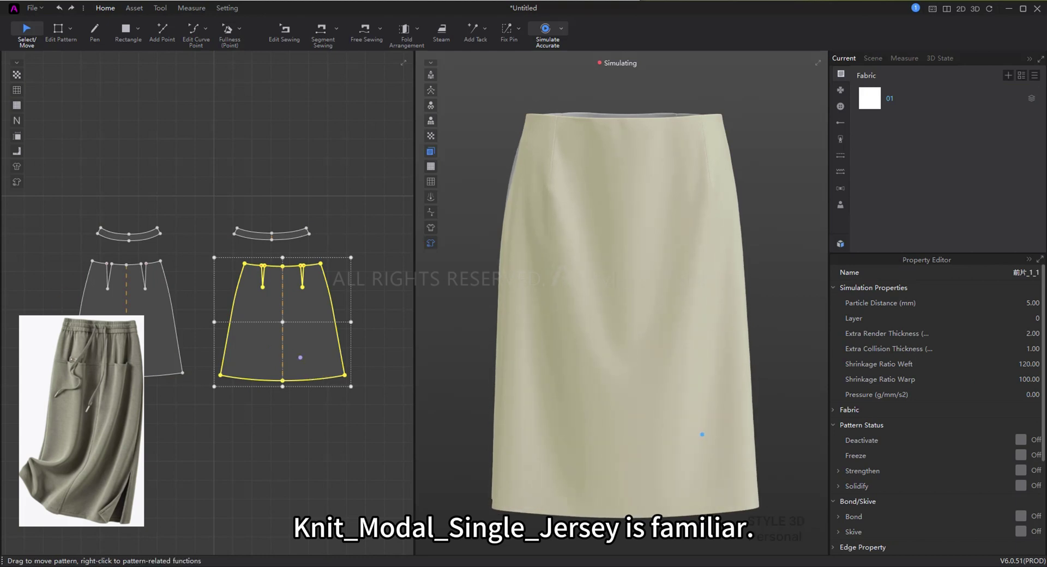
pyautogui.click(698, 435)
pyautogui.moveTo(583, 464); pyautogui.dragTo(491, 415)
pyautogui.moveTo(551, 220); pyautogui.dragTo(723, 292)
pyautogui.moveTo(702, 246); pyautogui.dragTo(656, 126)
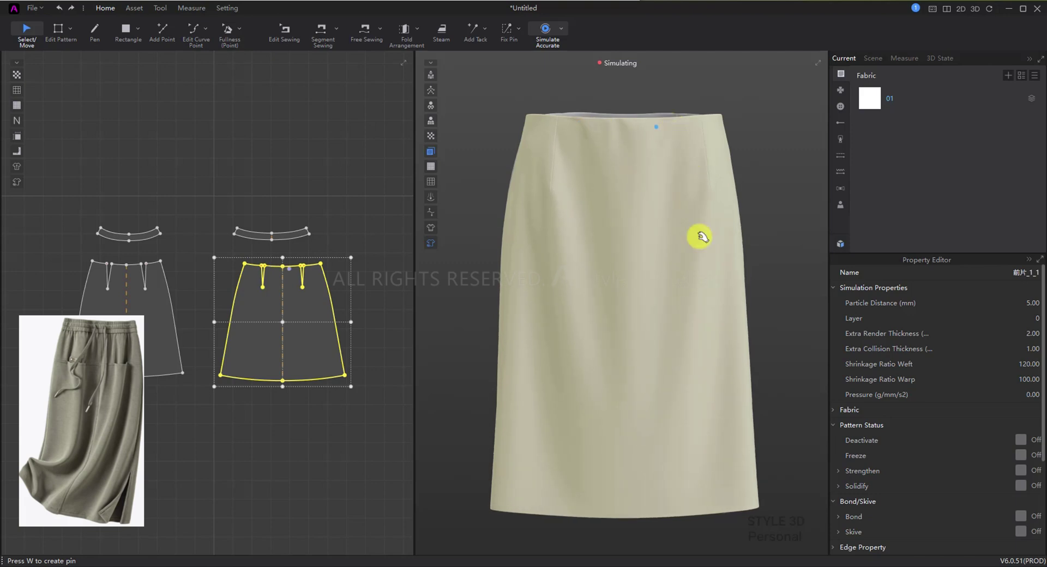
pyautogui.click(707, 347)
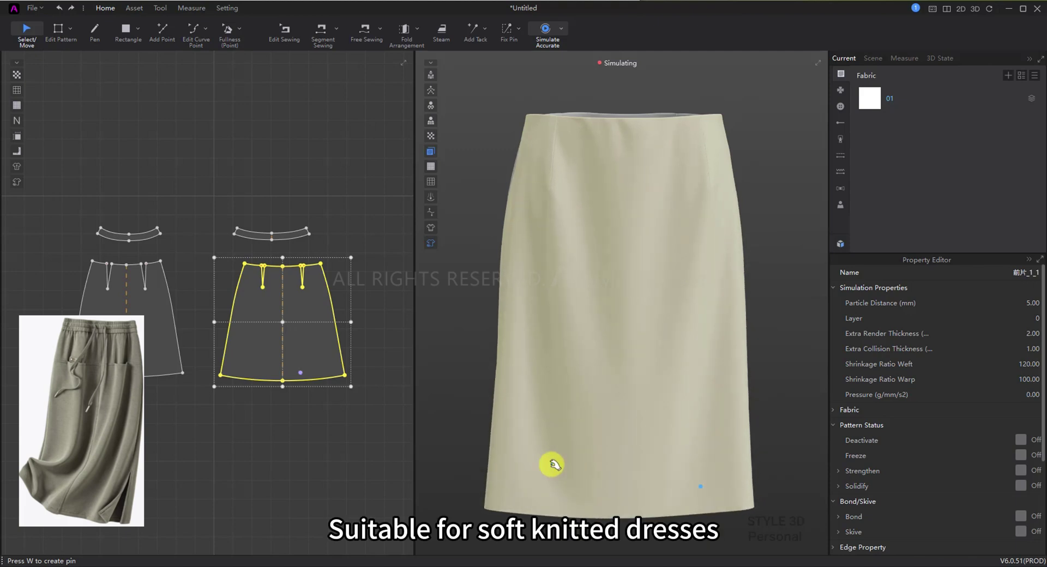
pyautogui.click(533, 475)
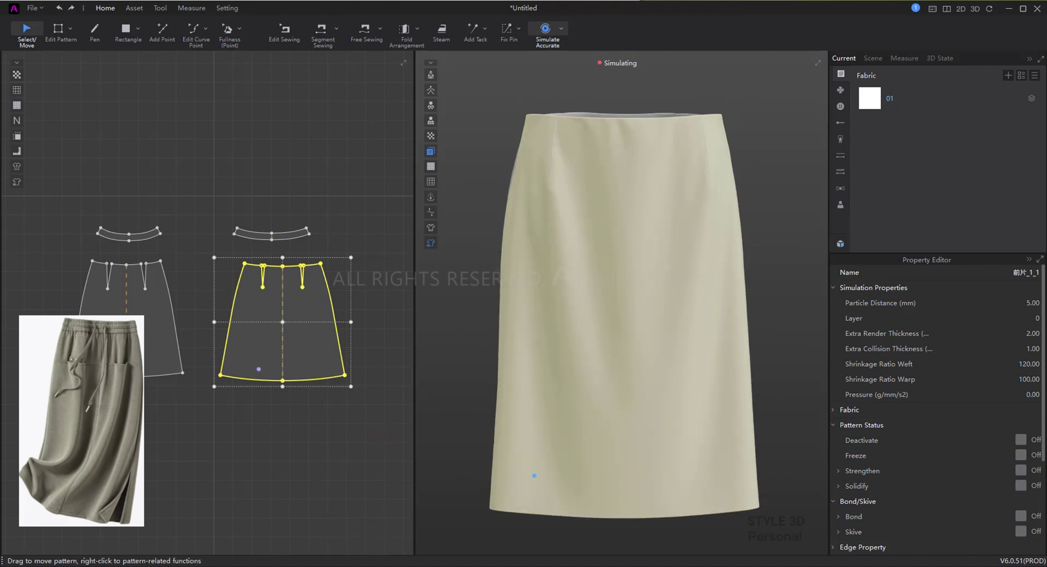
# - Set fabric 01's preset to the knit preset Knit_French_Terry_Twill and pull on the skirt front to examine its drape
pyautogui.click(987, 339)
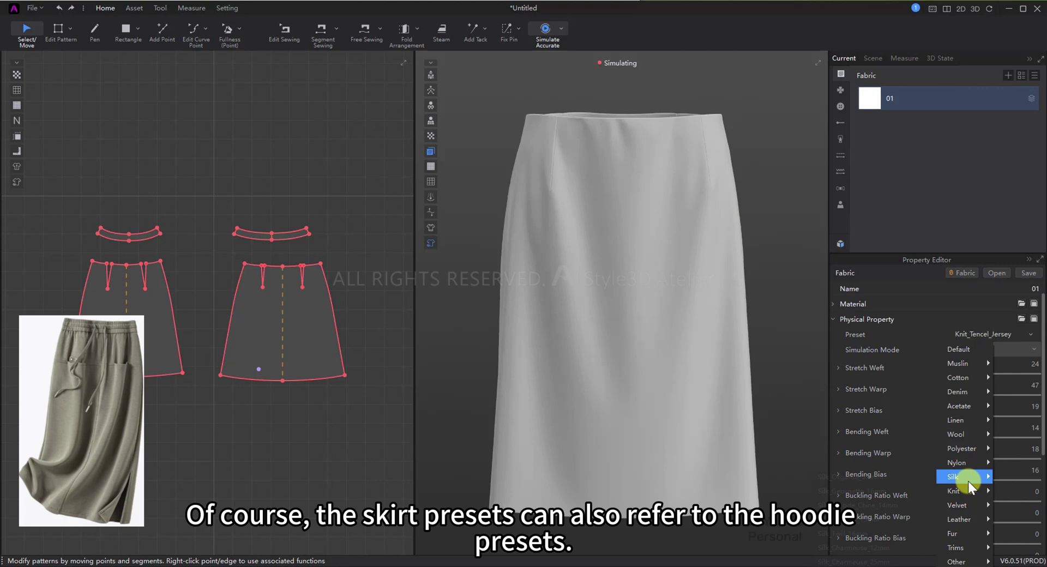
pyautogui.moveTo(967, 486)
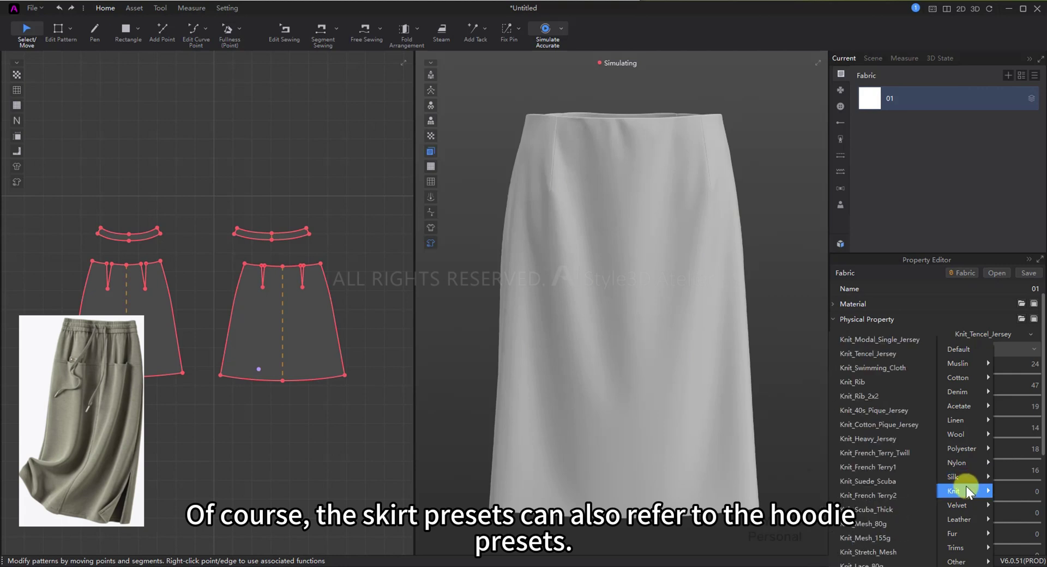
pyautogui.click(873, 454)
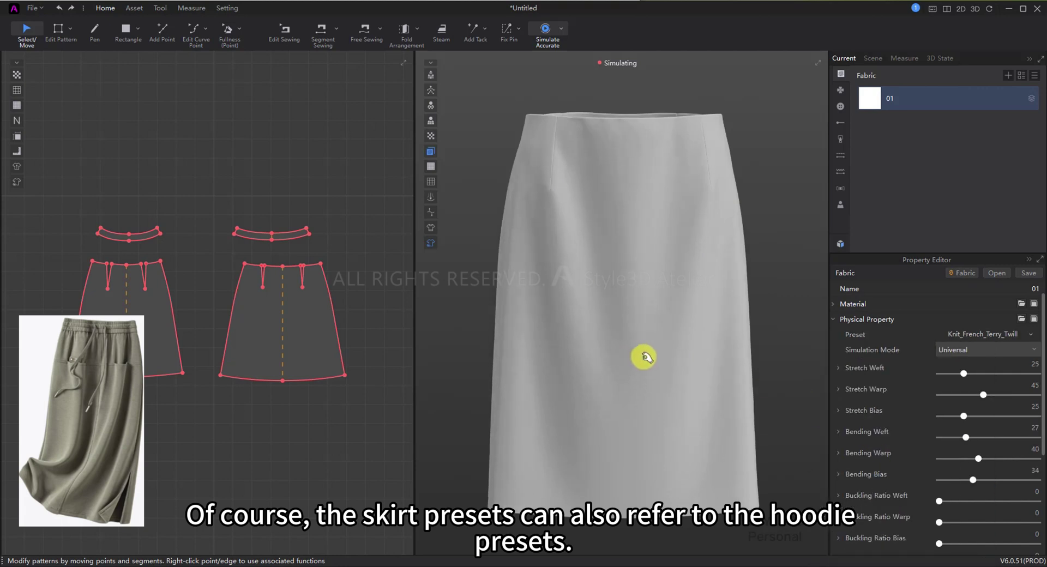
pyautogui.moveTo(644, 357); pyautogui.dragTo(533, 460)
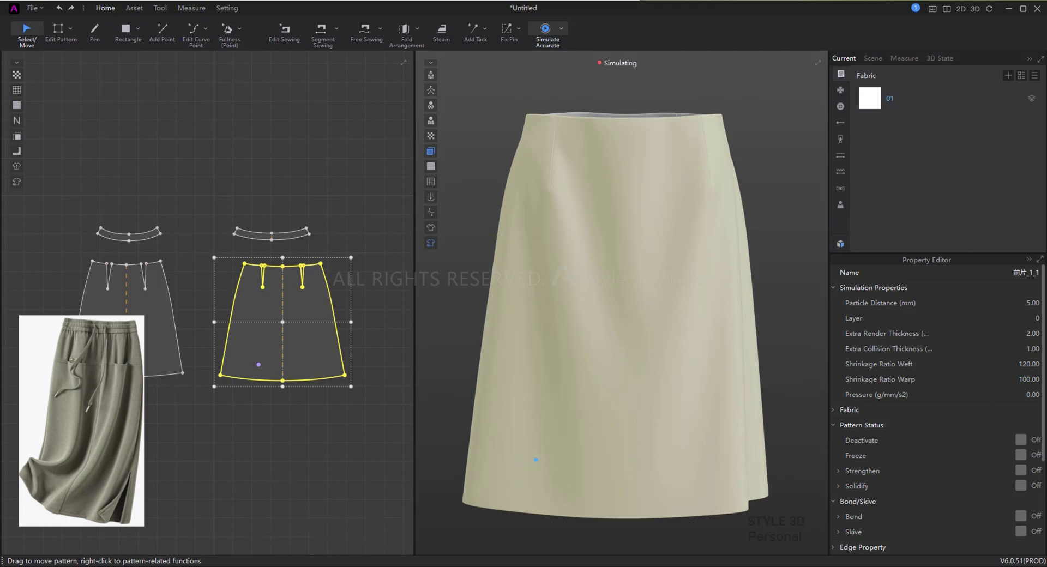
# - Set fabric 01's preset to the linen preset Linen_Plain and pull on the skirt's side and front to examine its folds
pyautogui.click(889, 98)
pyautogui.click(973, 335)
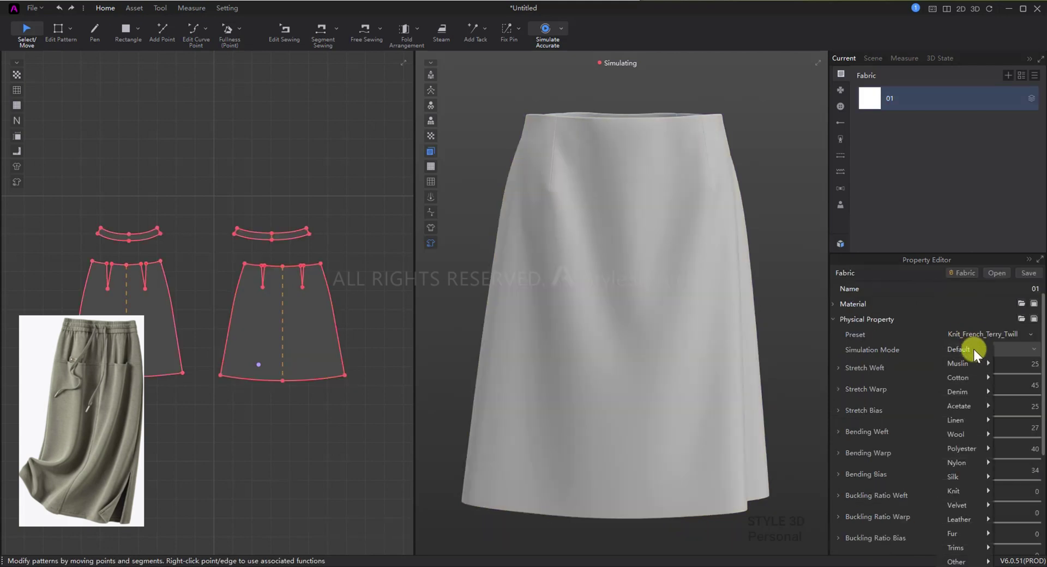
pyautogui.moveTo(968, 417)
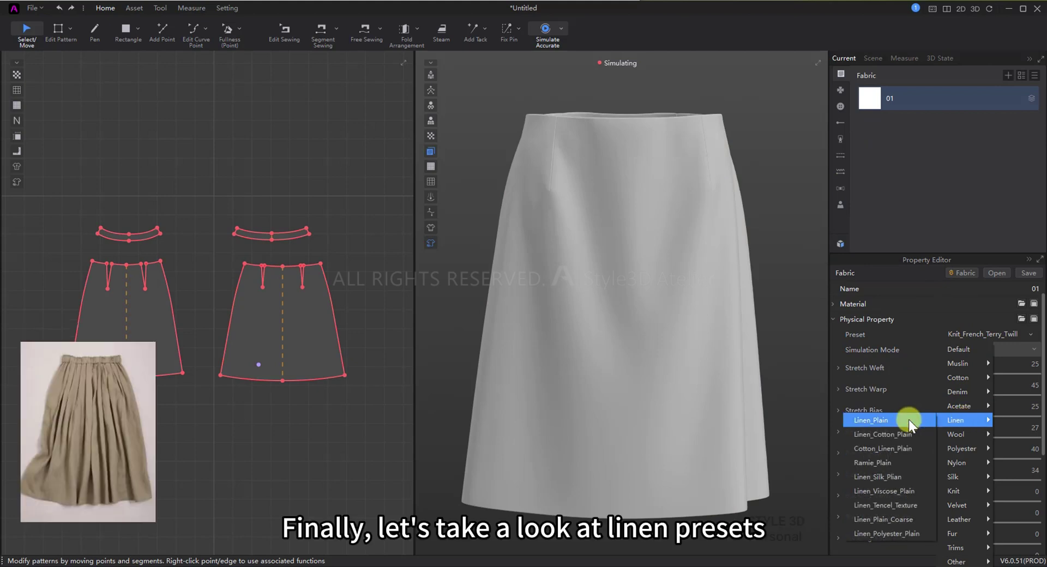
pyautogui.click(909, 420)
pyautogui.click(741, 313)
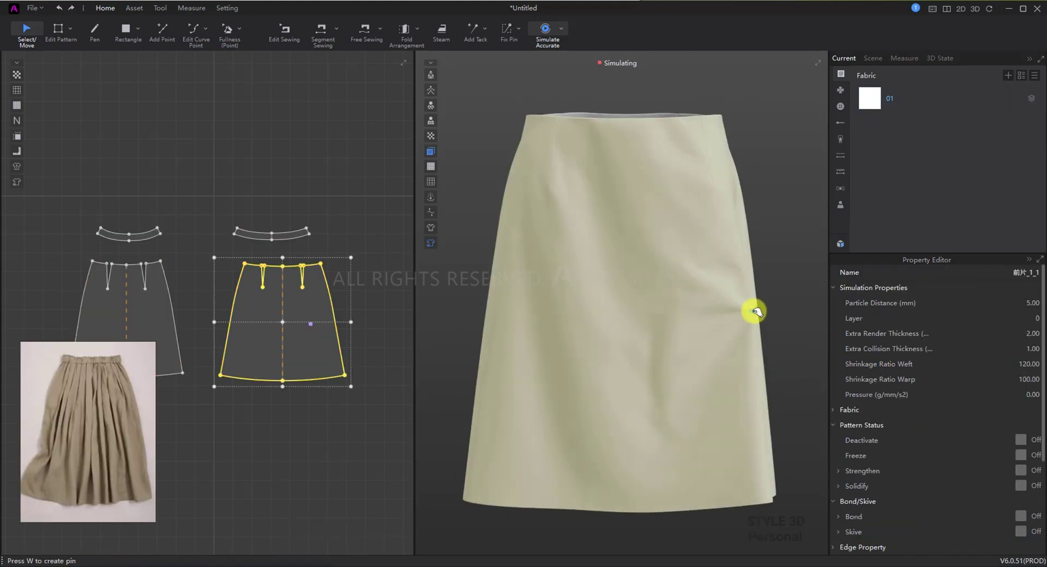
pyautogui.moveTo(618, 366); pyautogui.dragTo(678, 421)
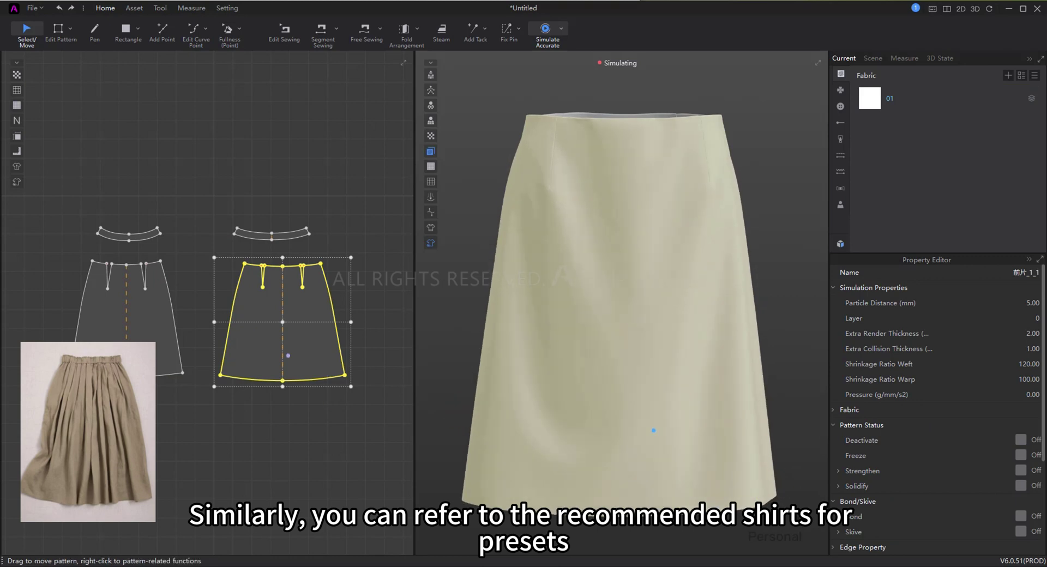
# - Set fabric 01's preset to the linen preset Linen_Cotton_Plain and pull on the skirt's lower front to examine its folds
pyautogui.click(938, 98)
pyautogui.click(1002, 332)
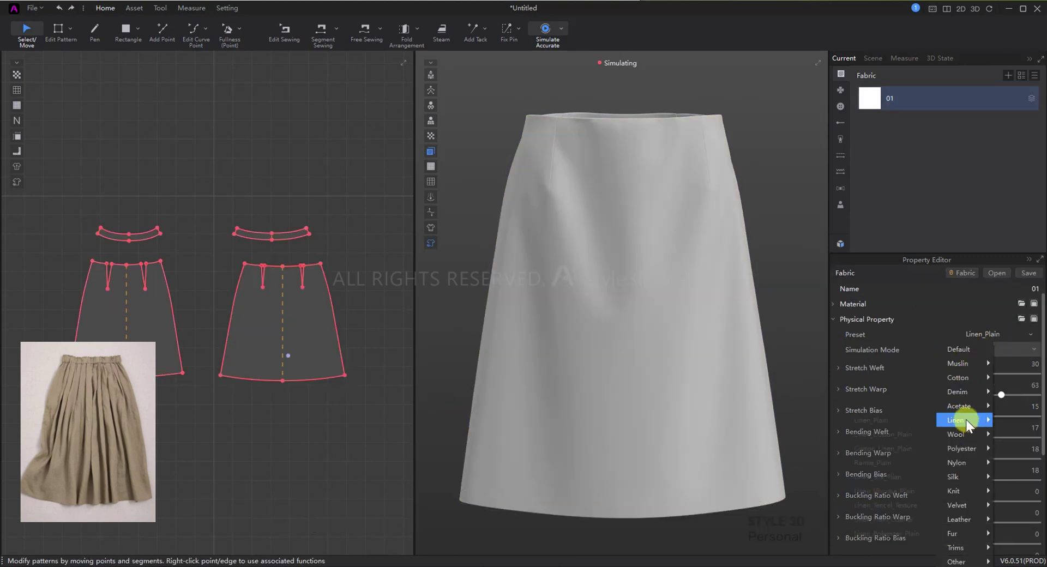
pyautogui.moveTo(967, 420)
pyautogui.click(900, 434)
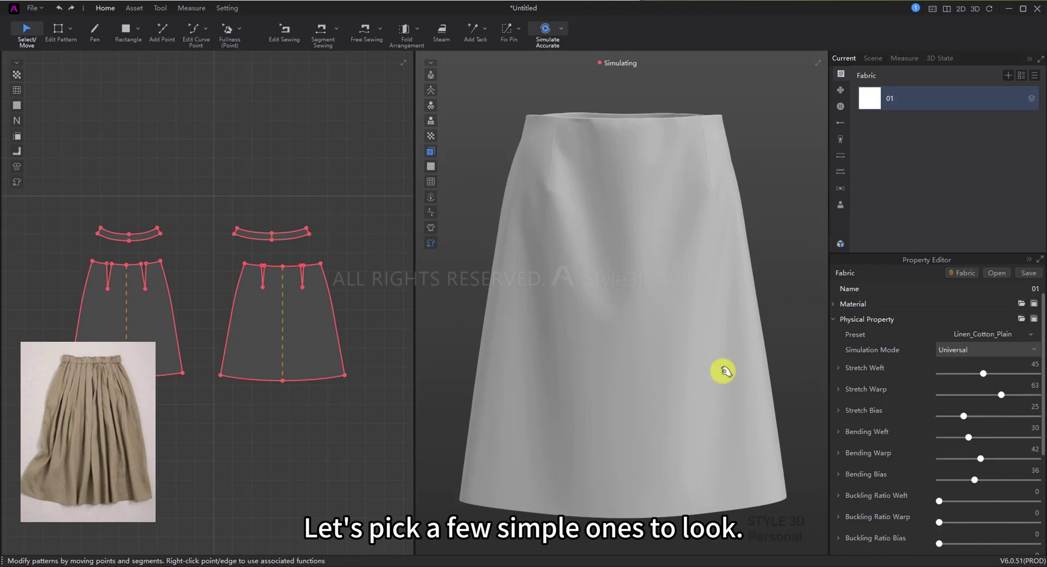
pyautogui.click(674, 413)
pyautogui.moveTo(561, 407); pyautogui.dragTo(509, 374)
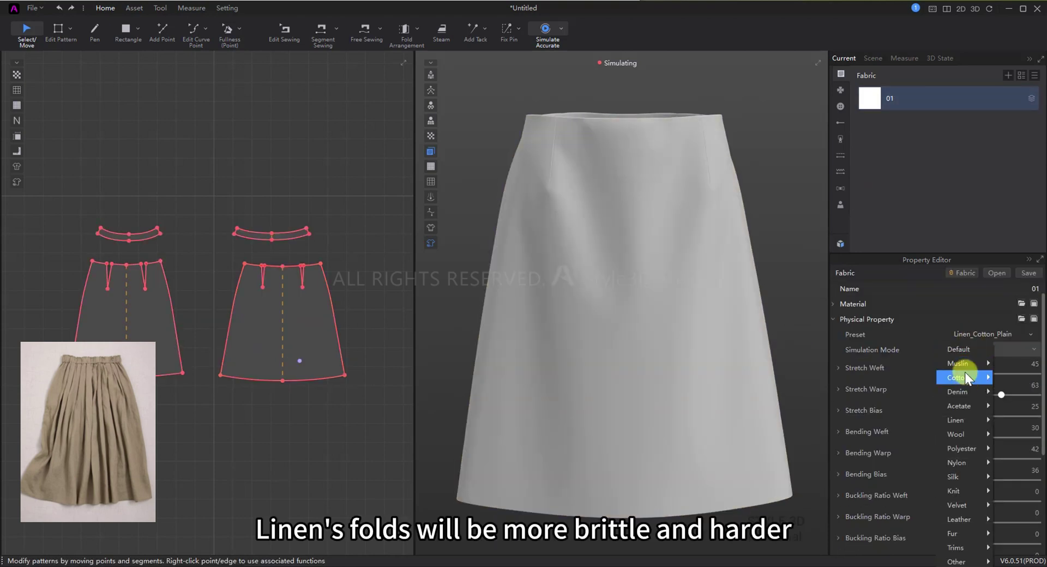
# - Set fabric 01's preset to the linen preset Ramie_Plain and pull the skirt's lower front sideways to examine its folds
pyautogui.moveTo(961, 420)
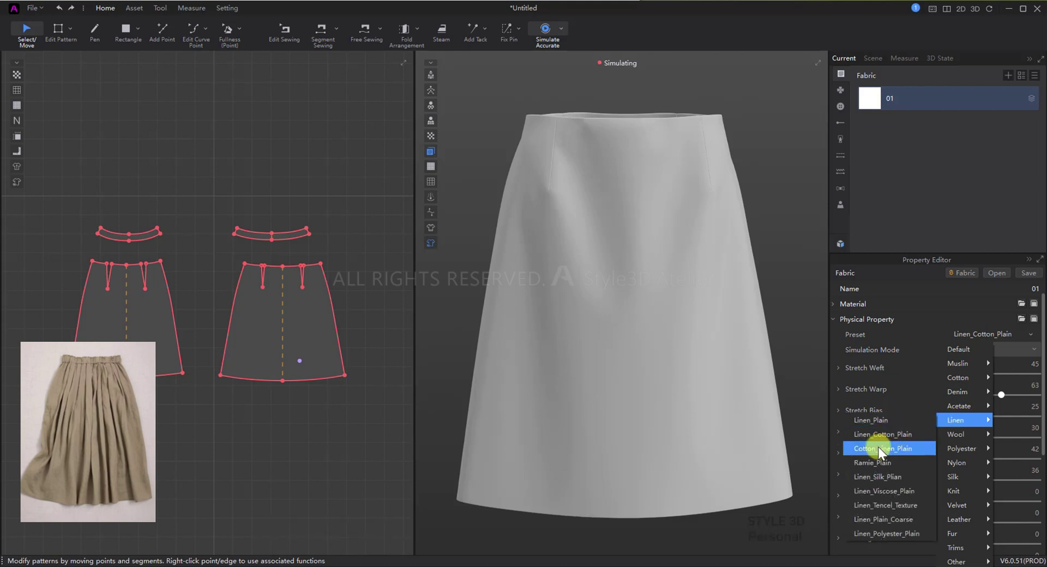
pyautogui.click(875, 462)
pyautogui.click(659, 398)
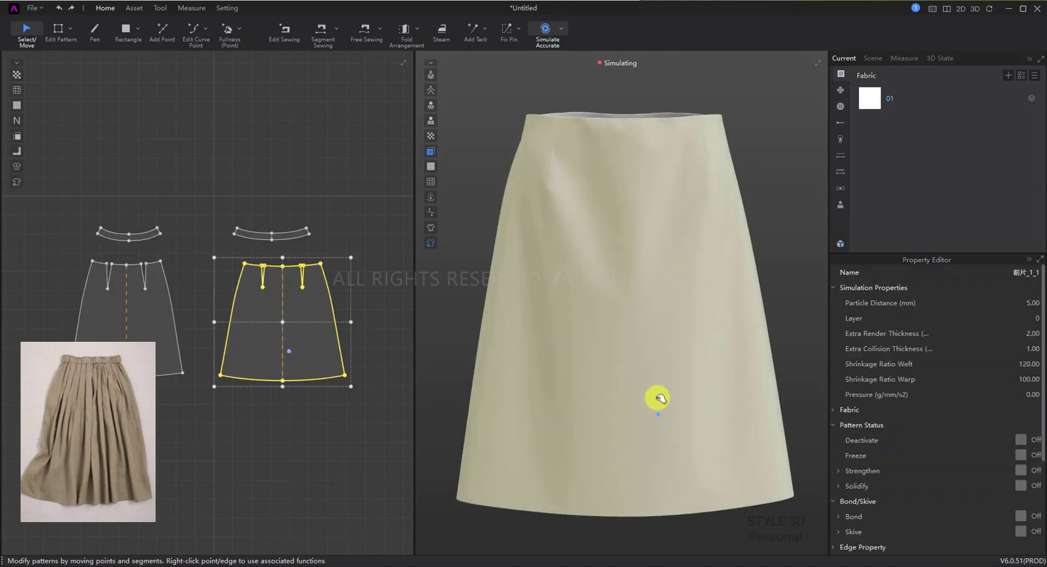
pyautogui.moveTo(659, 397); pyautogui.dragTo(497, 385)
pyautogui.moveTo(692, 434); pyautogui.dragTo(564, 428)
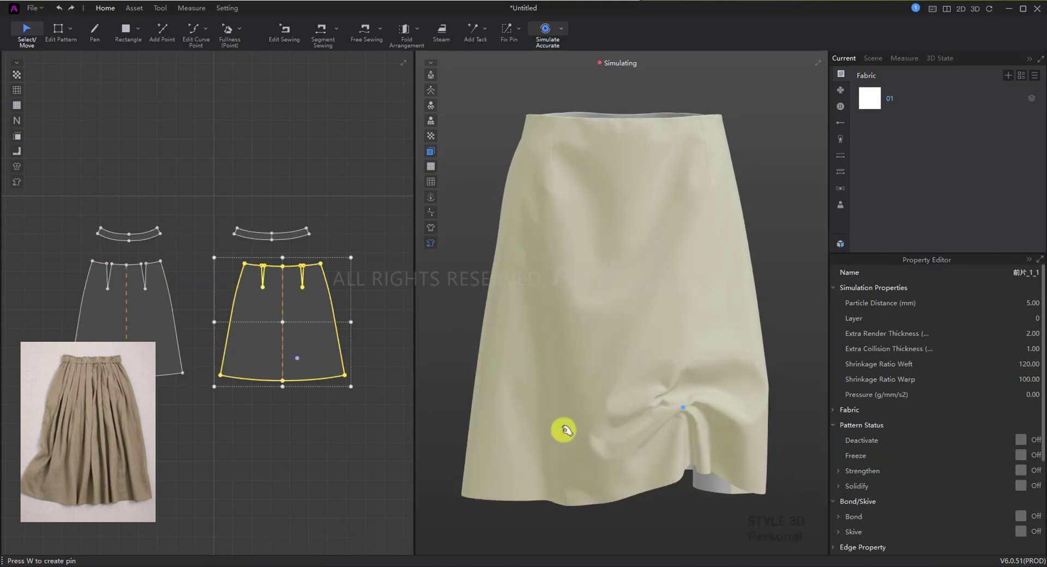
# - Set fabric 01's preset to the linen preset Cotton_Linen_Plain and pull on the skirt's lower front to examine its drape
pyautogui.click(949, 98)
pyautogui.click(986, 335)
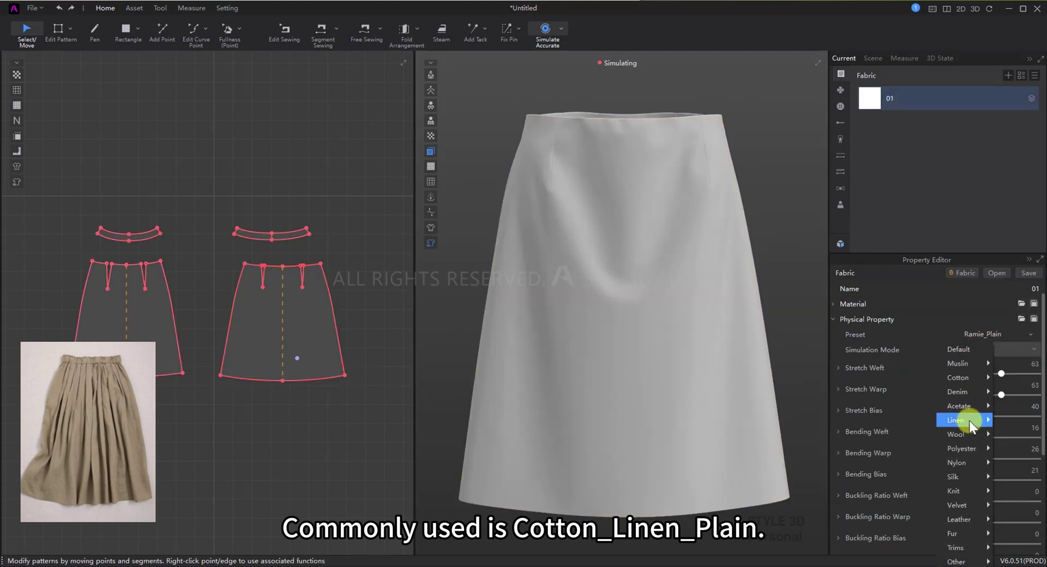
pyautogui.moveTo(956, 423)
pyautogui.click(912, 446)
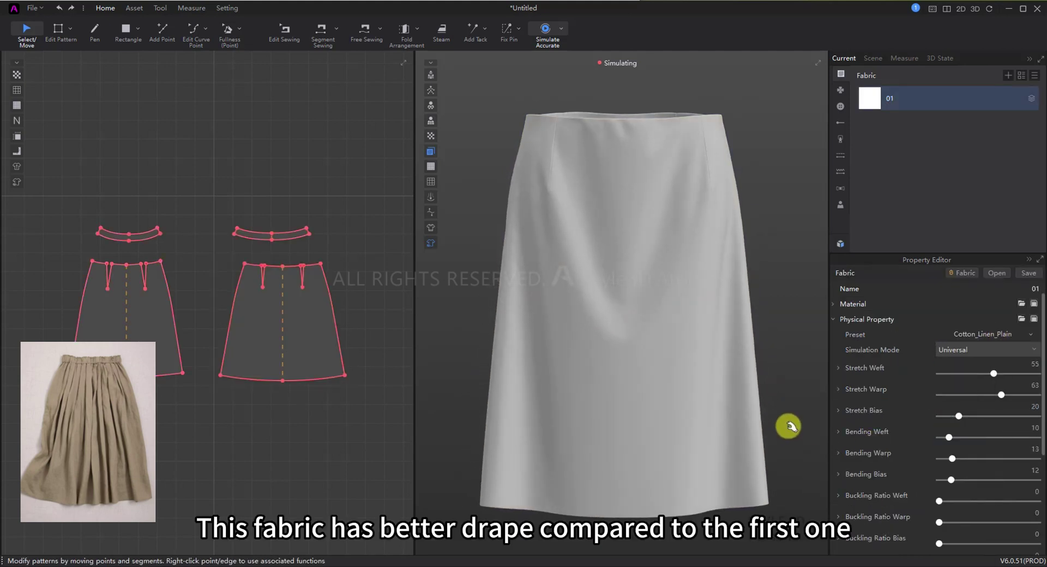
pyautogui.moveTo(659, 419)
pyautogui.mouseDown()
pyautogui.moveTo(681, 393)
pyautogui.moveTo(533, 405)
pyautogui.moveTo(551, 389)
pyautogui.moveTo(687, 390)
pyautogui.moveTo(693, 415)
pyautogui.moveTo(679, 417)
pyautogui.mouseUp()
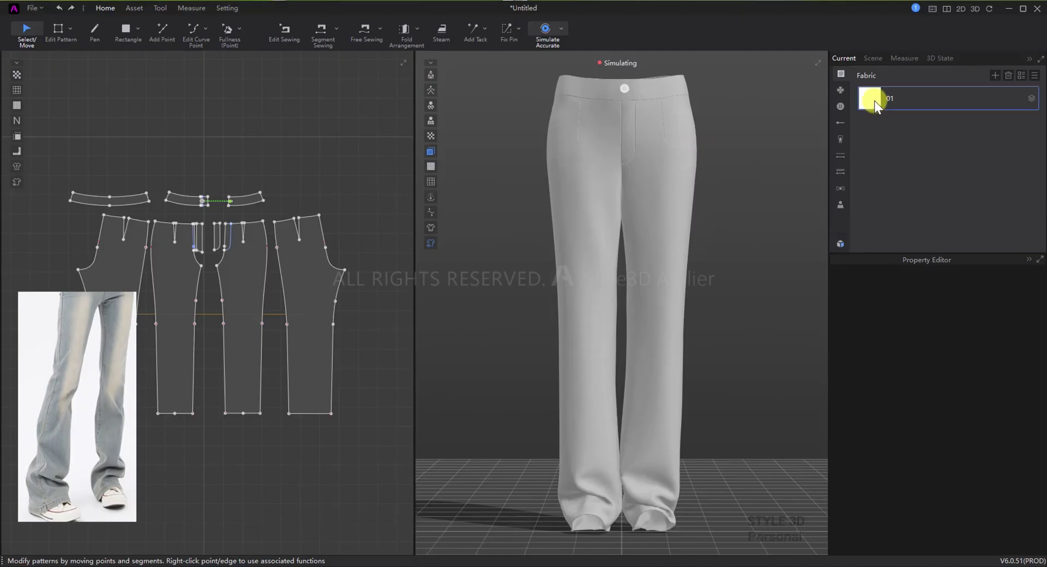
# - Set the trousers' fabric 01 to the denim preset Denim_5.2OZ and pull on both legs to examine the wrinkles
pyautogui.click(874, 100)
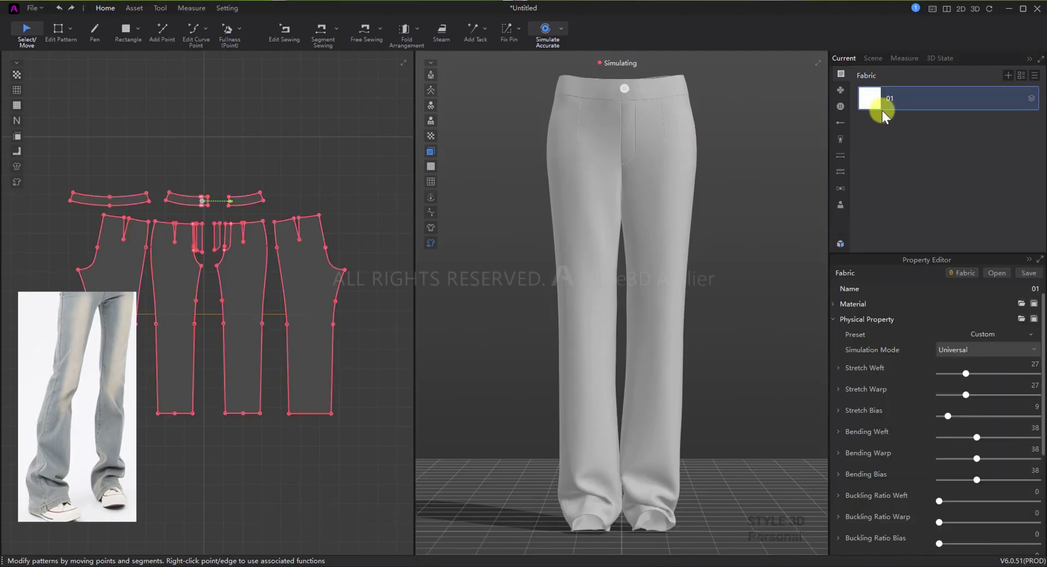
pyautogui.click(983, 330)
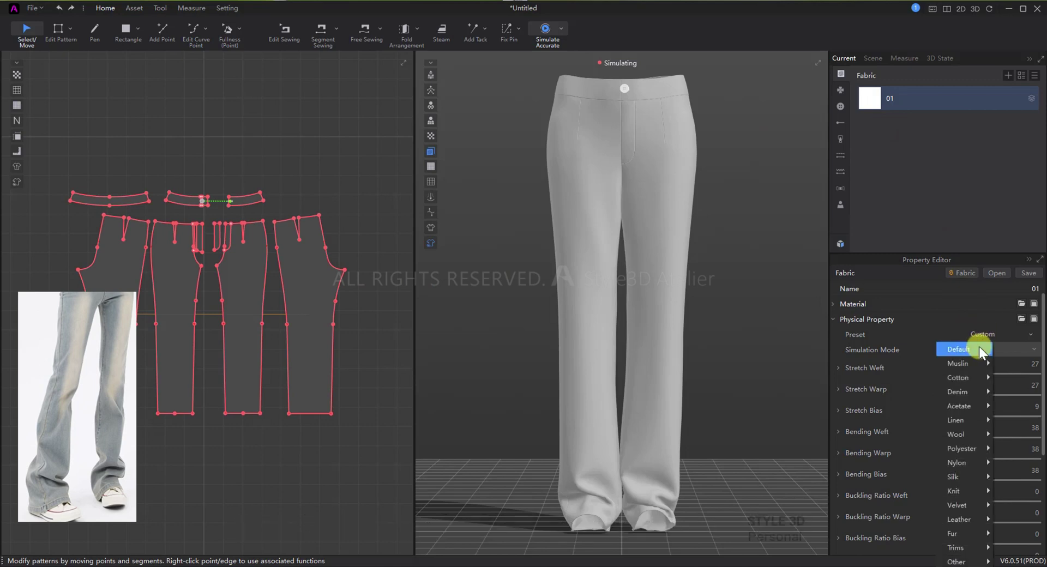
pyautogui.moveTo(974, 394)
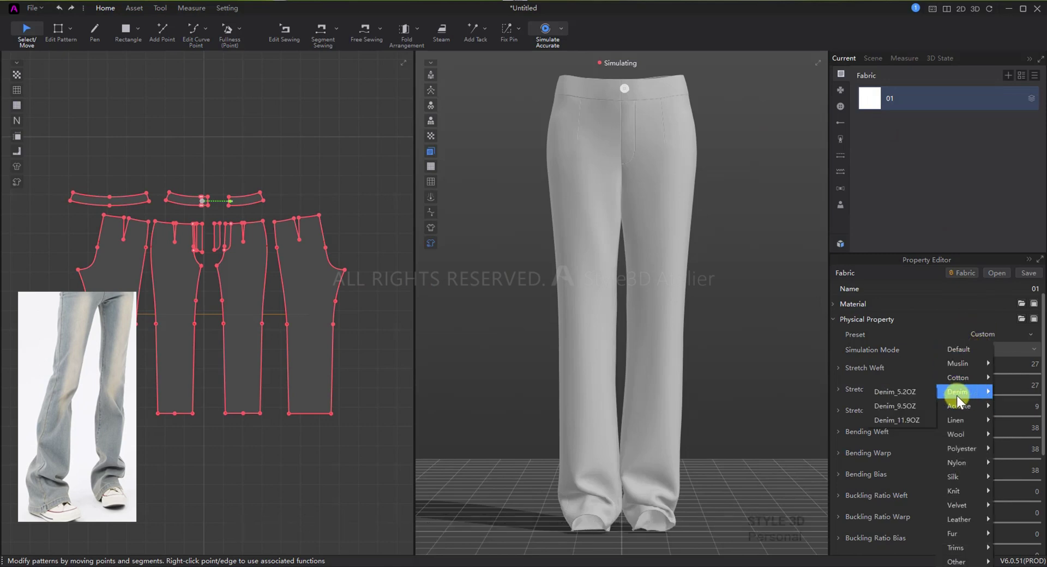
pyautogui.click(919, 394)
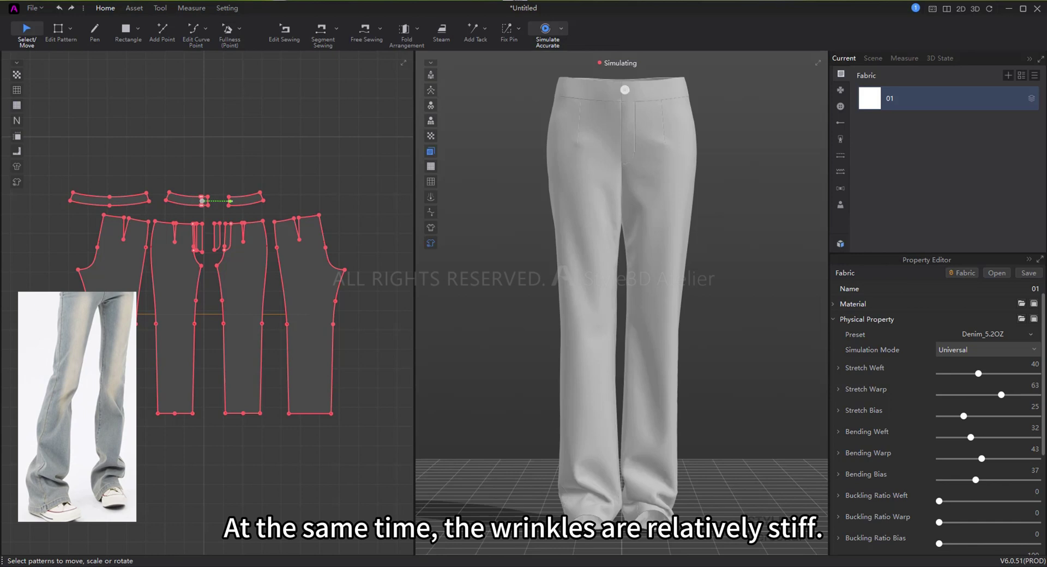
pyautogui.moveTo(568, 320); pyautogui.dragTo(567, 296)
pyautogui.moveTo(651, 345); pyautogui.dragTo(659, 369)
# - Set the trousers' fabric 01 to the denim preset Denim_11.9OZ and pull on both legs to examine the wrinkles
pyautogui.click(927, 98)
pyautogui.click(983, 333)
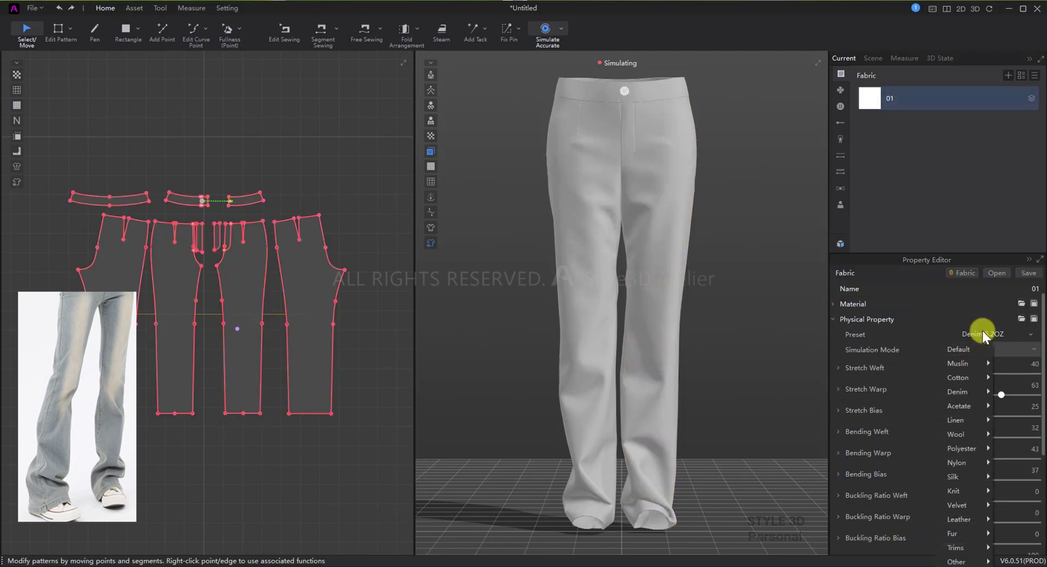
pyautogui.moveTo(975, 391)
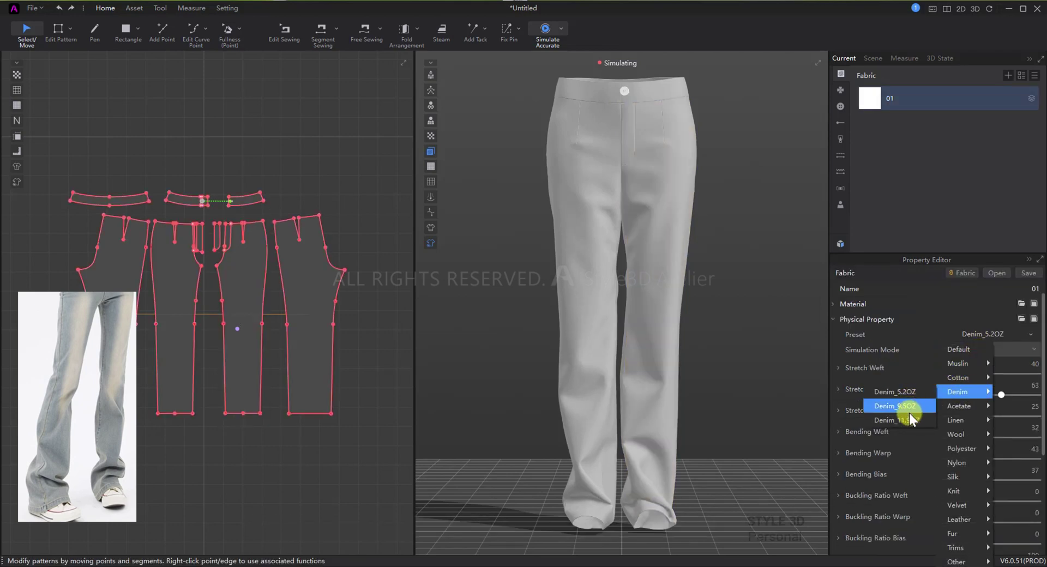
pyautogui.click(908, 415)
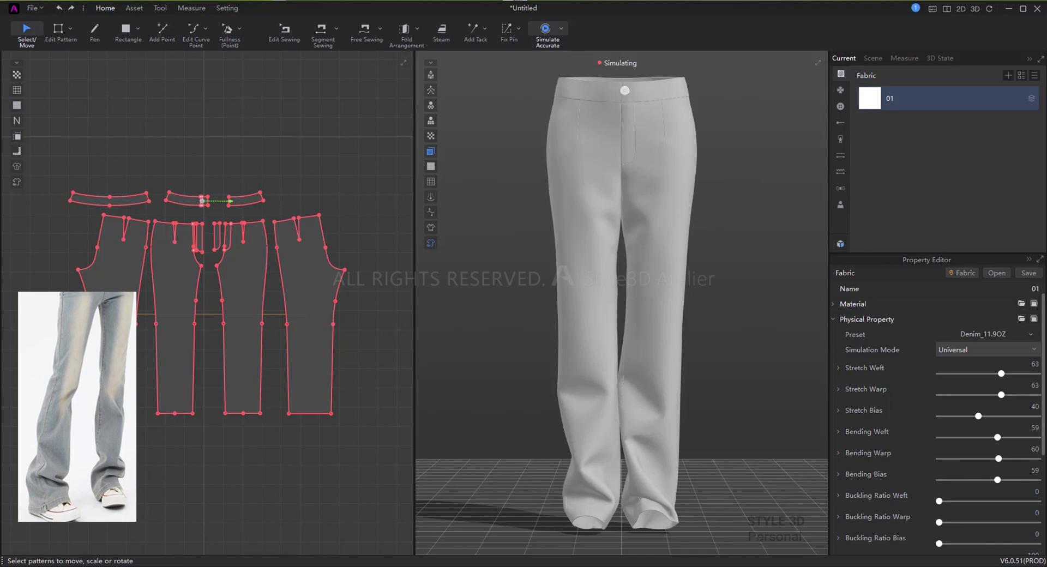
pyautogui.click(575, 353)
pyautogui.click(659, 392)
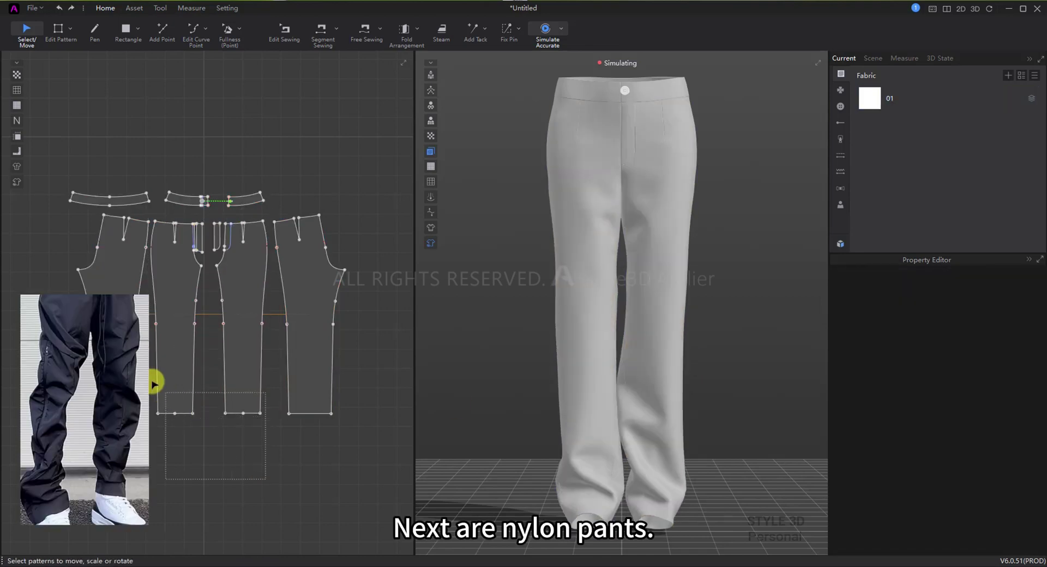
# - Set the two front leg patterns' warp shrinkage ratio to 120 and their particle distance to 5 mm
pyautogui.click(153, 379)
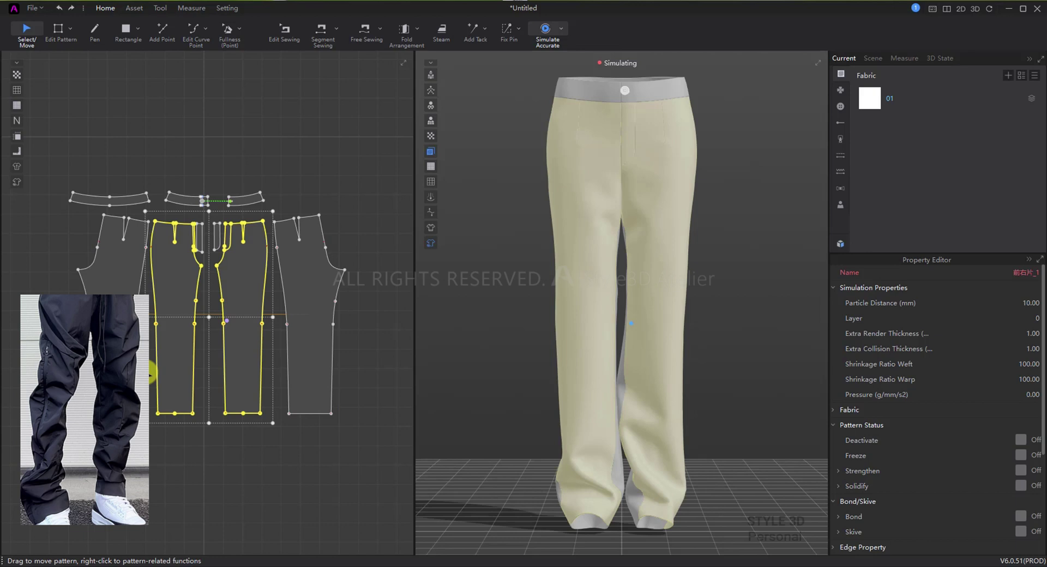
pyautogui.click(1028, 379)
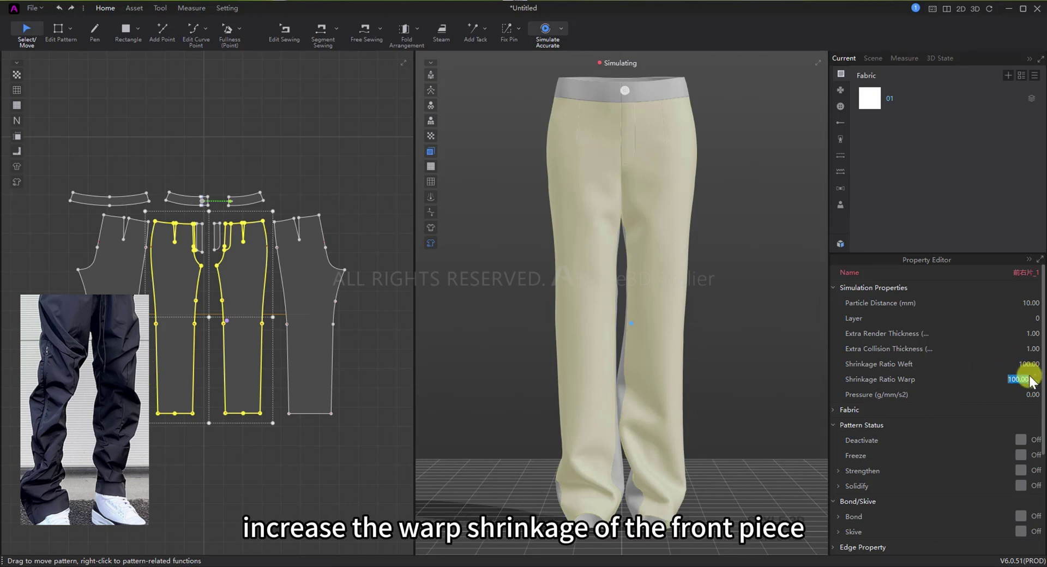
pyautogui.press('Return')
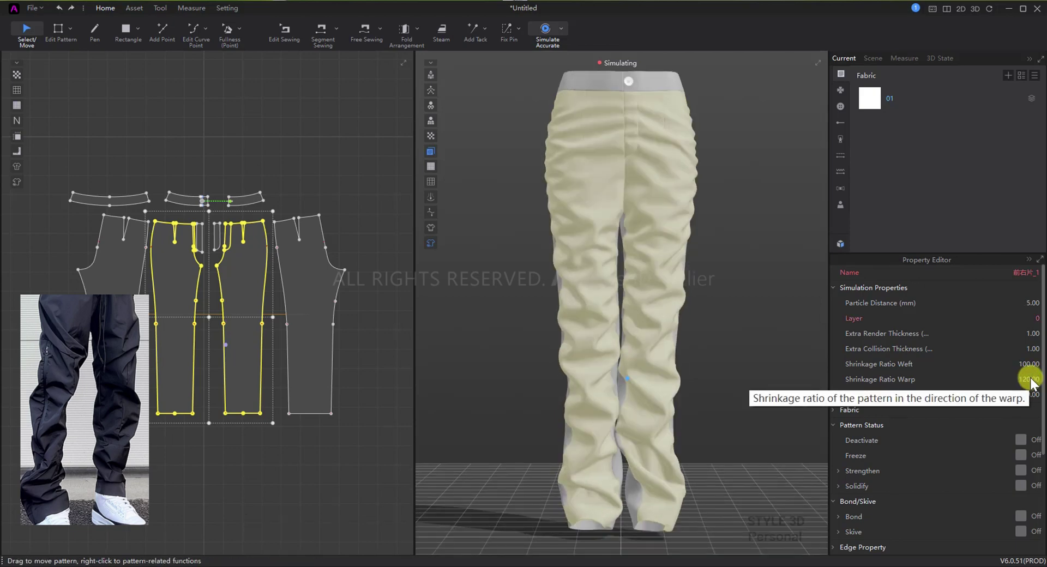
# - Set fabric 01's preset to Nylon_Twill_36g and pull on both trouser legs and the crotch area to examine the wrinkles
pyautogui.click(871, 93)
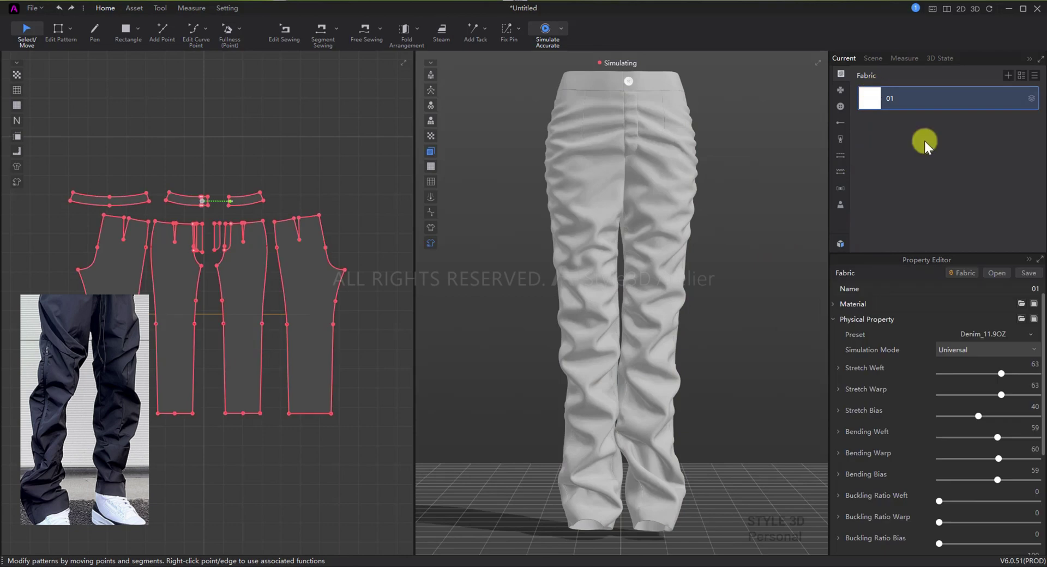
pyautogui.click(981, 334)
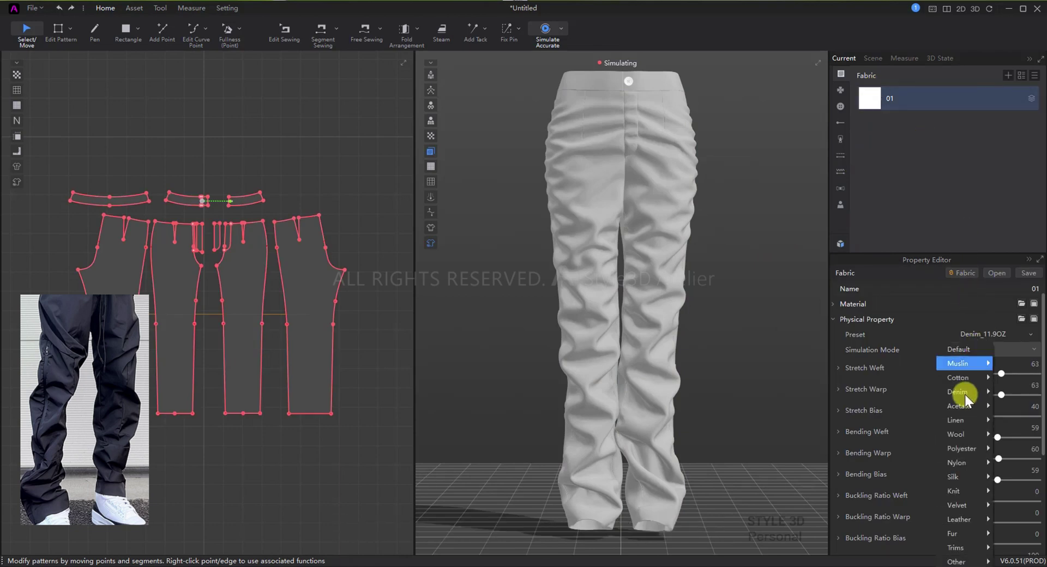
pyautogui.moveTo(964, 462)
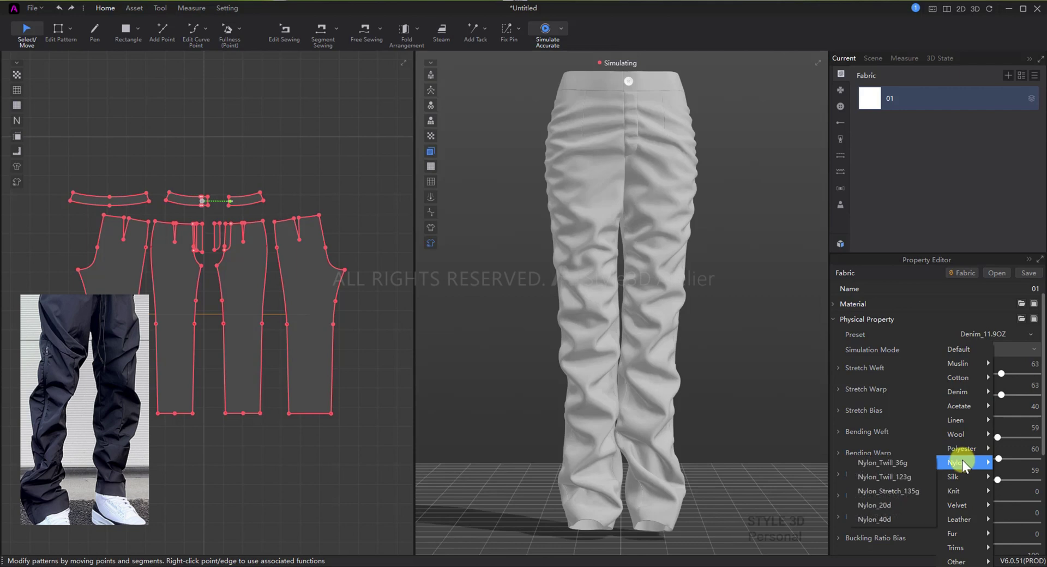
pyautogui.click(896, 461)
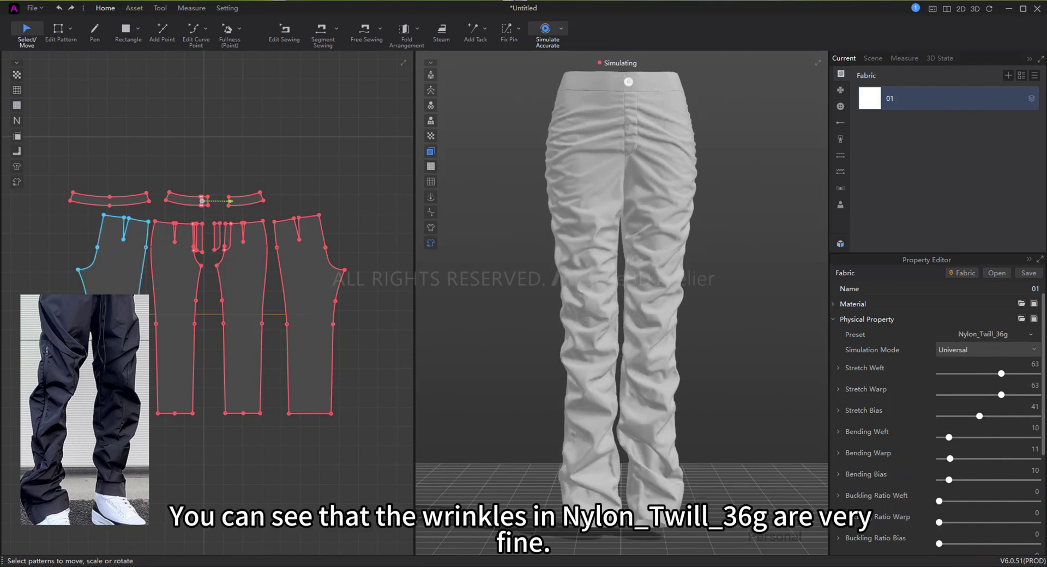
pyautogui.click(574, 354)
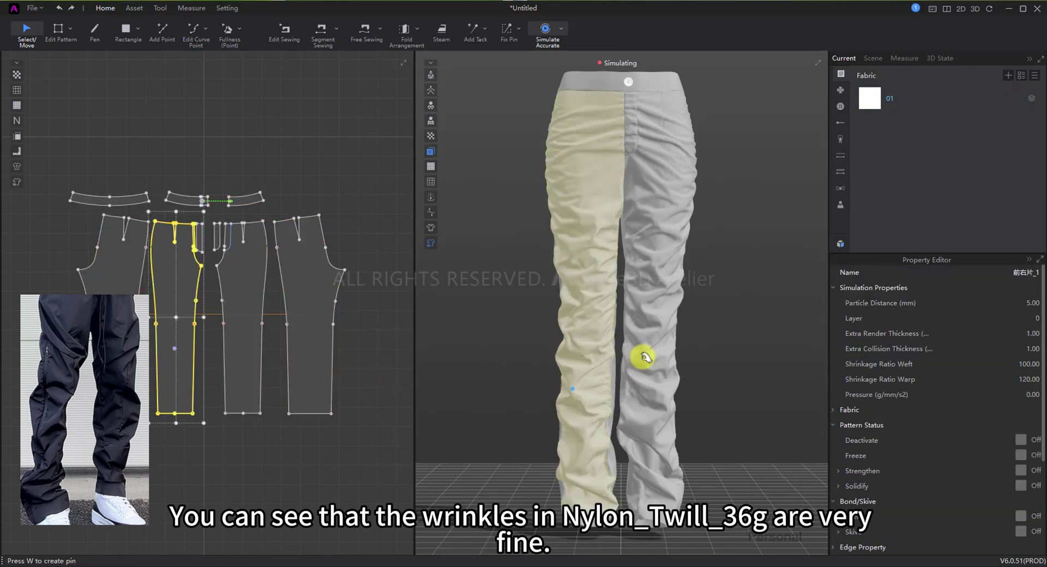
pyautogui.click(668, 358)
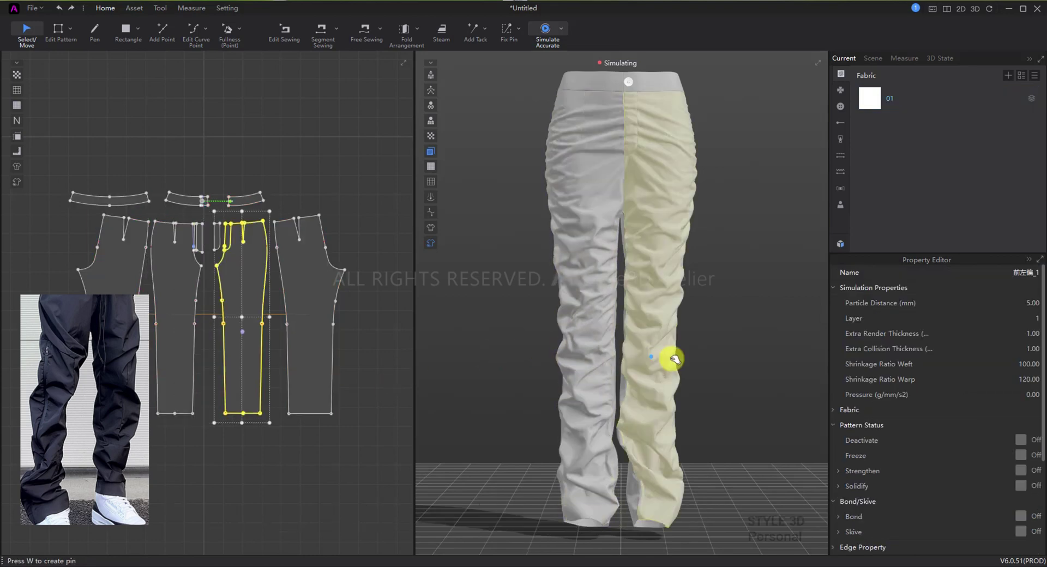
pyautogui.click(573, 294)
pyautogui.click(685, 254)
pyautogui.click(622, 159)
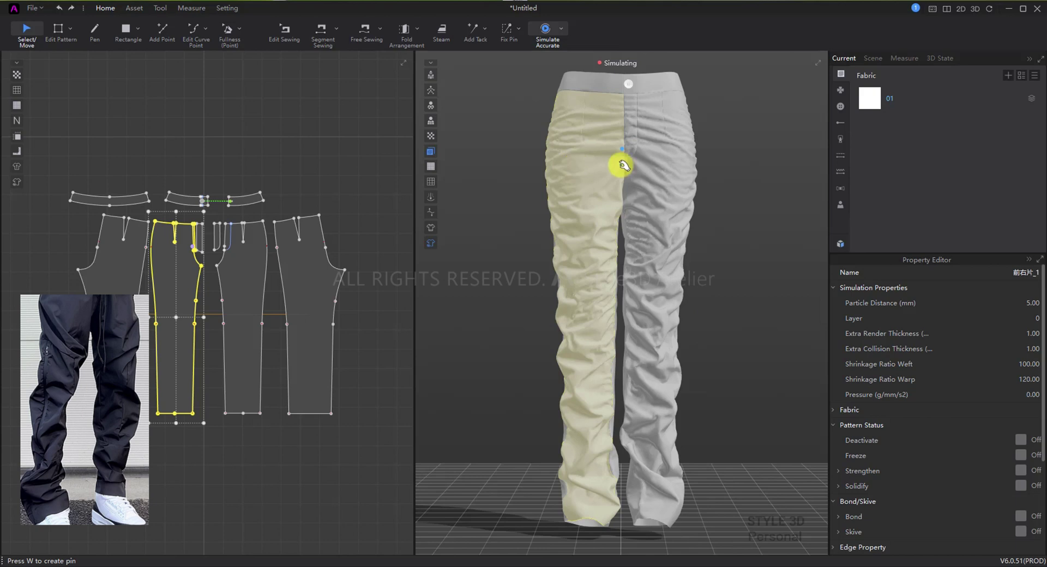
# - Set fabric 01's preset to Nylon_Twill_123g and pull both trouser legs in several places to examine the folds
pyautogui.click(890, 97)
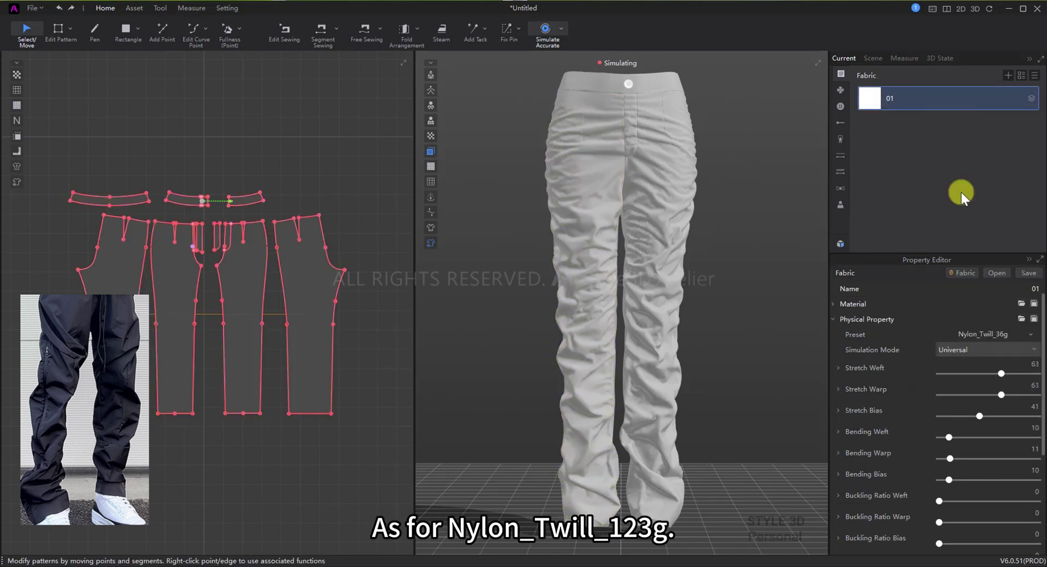
pyautogui.click(996, 331)
pyautogui.moveTo(972, 460)
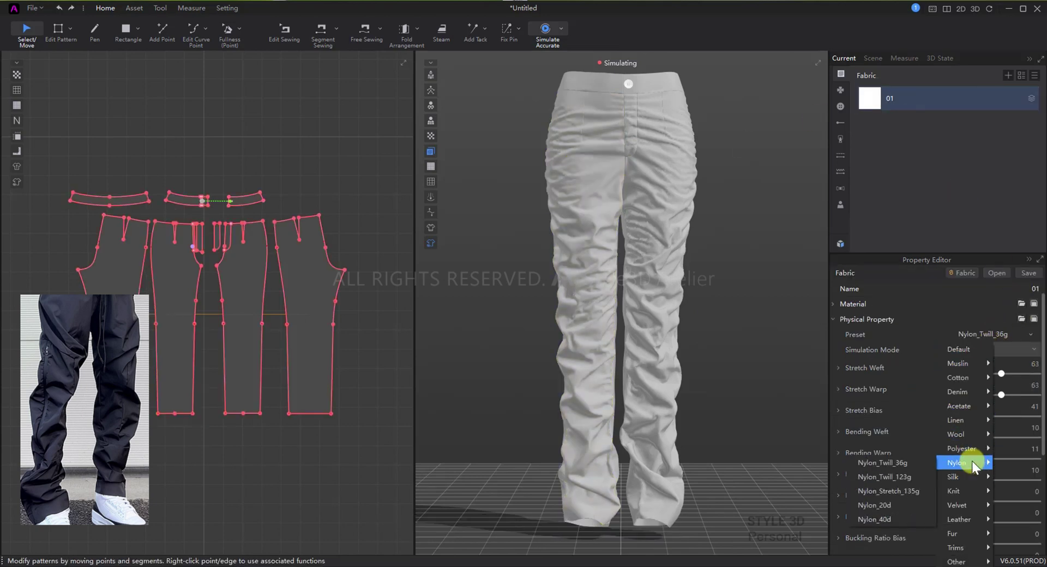
pyautogui.click(908, 475)
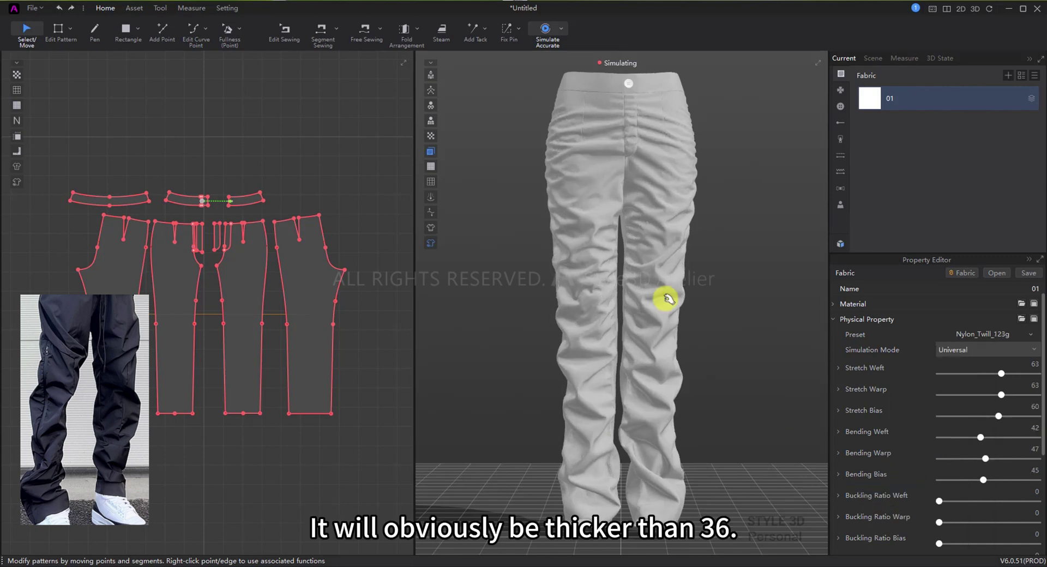
pyautogui.click(662, 269)
pyautogui.click(554, 283)
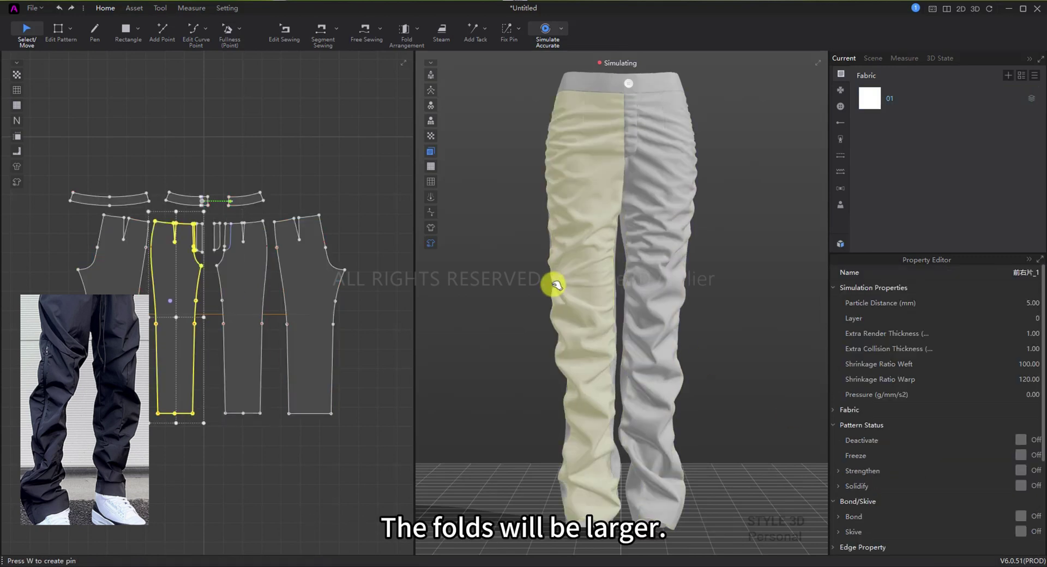
pyautogui.moveTo(566, 318); pyautogui.dragTo(604, 392)
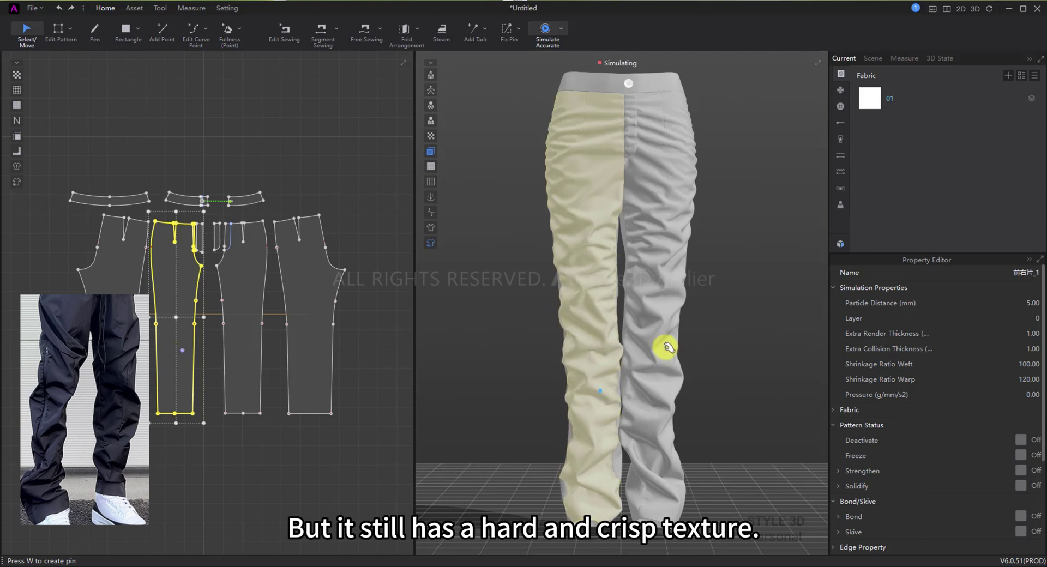
pyautogui.moveTo(682, 359); pyautogui.dragTo(698, 418)
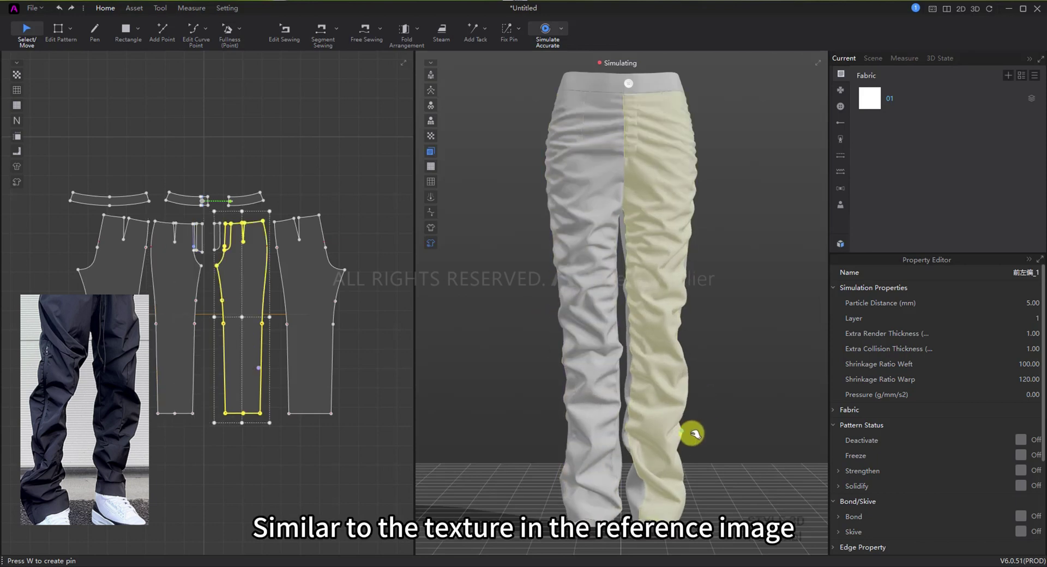
pyautogui.click(551, 390)
# - Set fabric 01's preset to Nylon_40d and pull on both trouser legs to examine the wrinkles
pyautogui.click(890, 98)
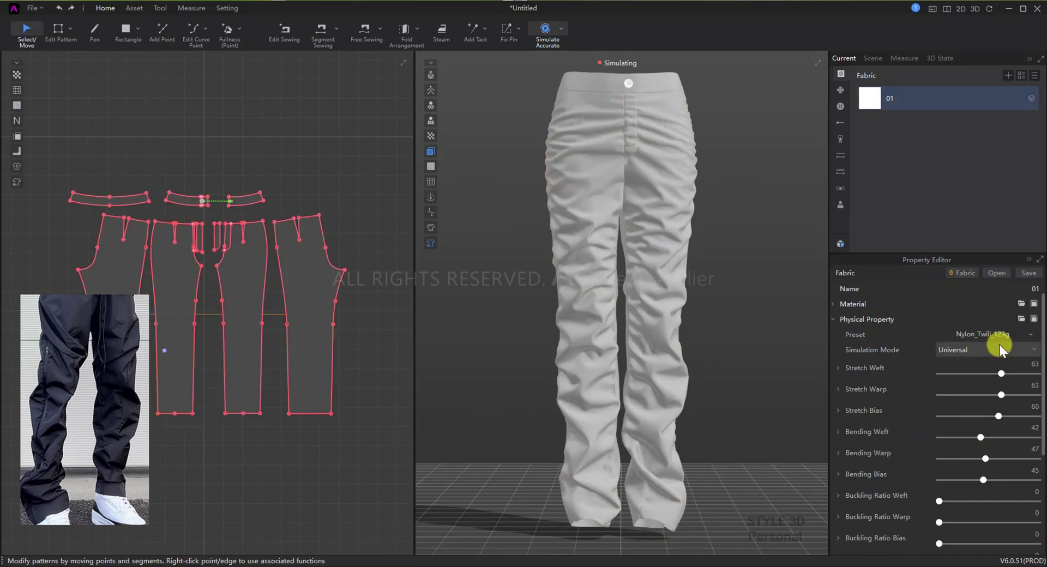
pyautogui.click(999, 332)
pyautogui.moveTo(980, 463)
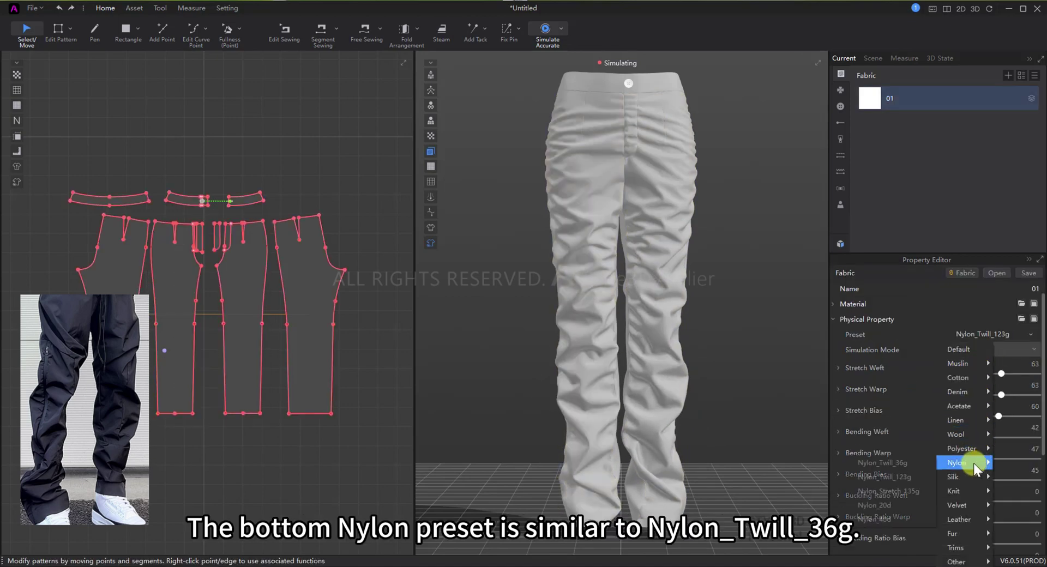
pyautogui.click(905, 513)
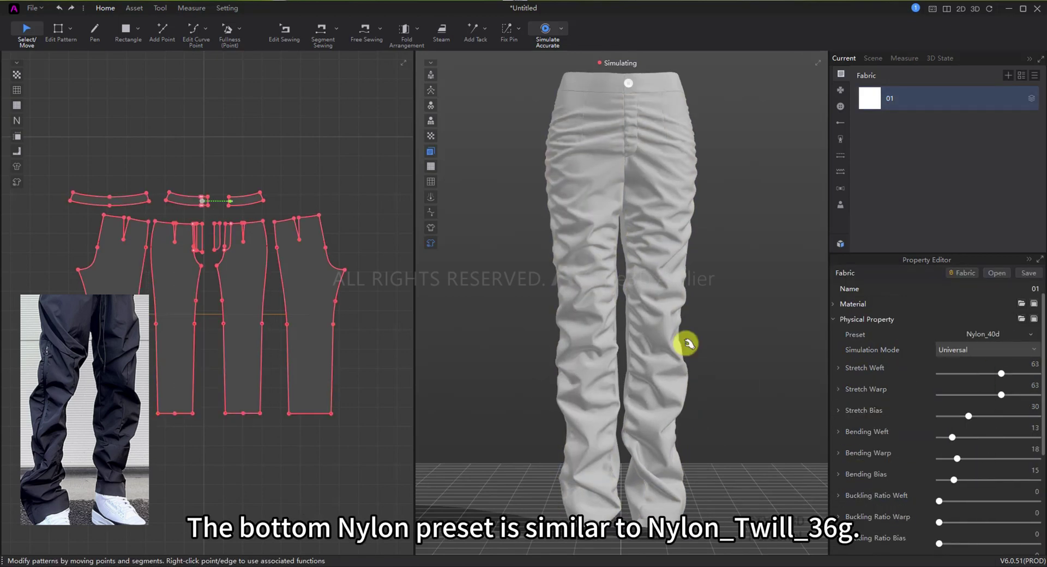
pyautogui.click(679, 326)
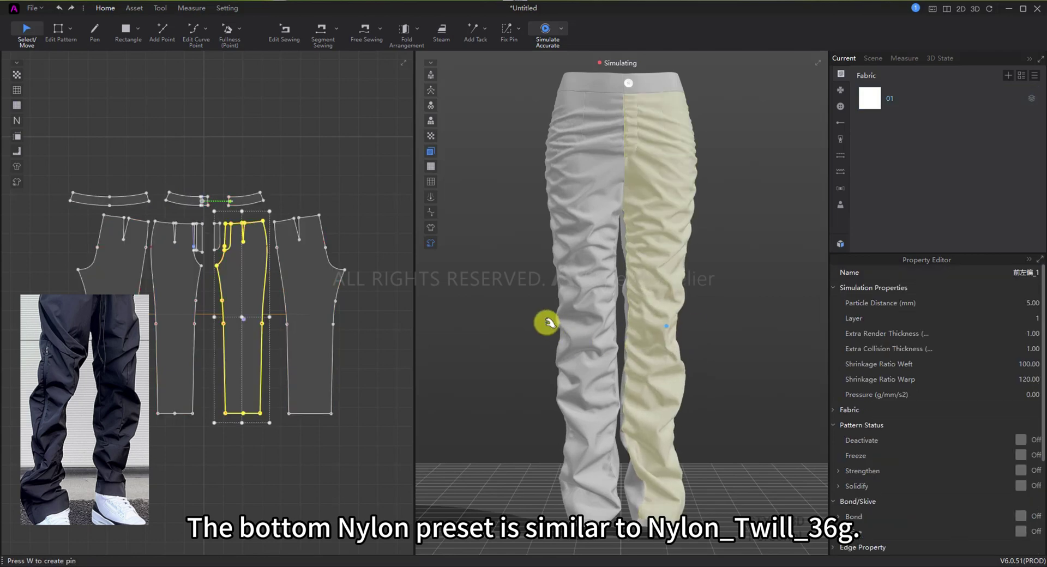
pyautogui.click(591, 384)
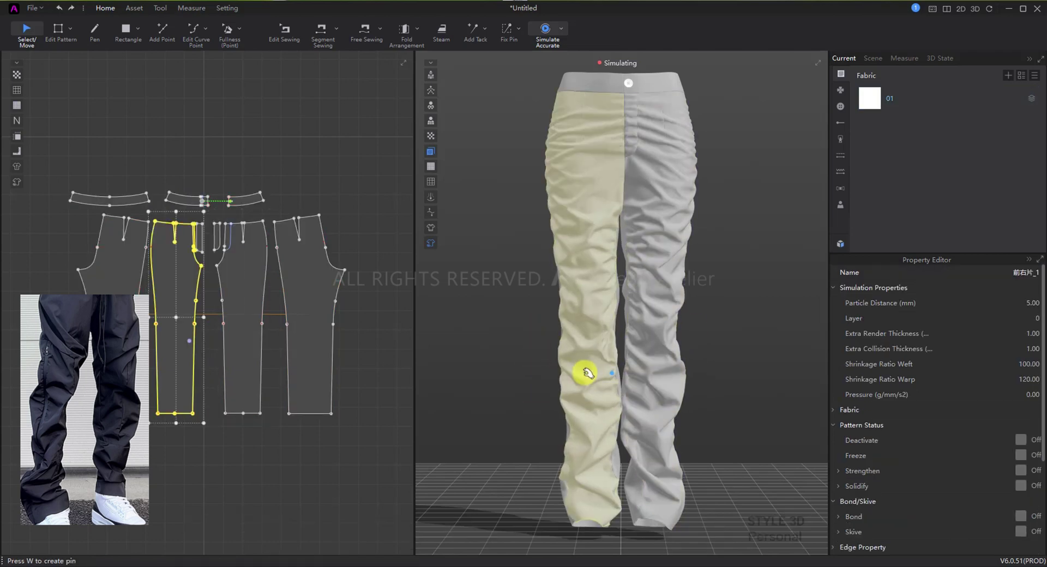
# - Set fabric 01's preset to Nylon_Stretch_135g and pull on the trousers' front leg to examine its drape
pyautogui.click(927, 98)
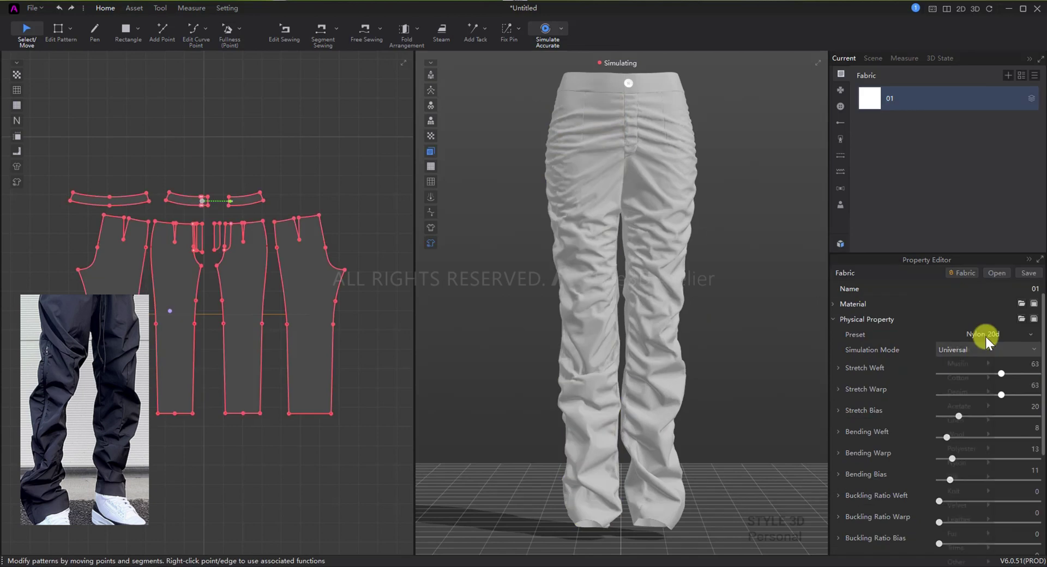
pyautogui.click(986, 334)
pyautogui.moveTo(977, 463)
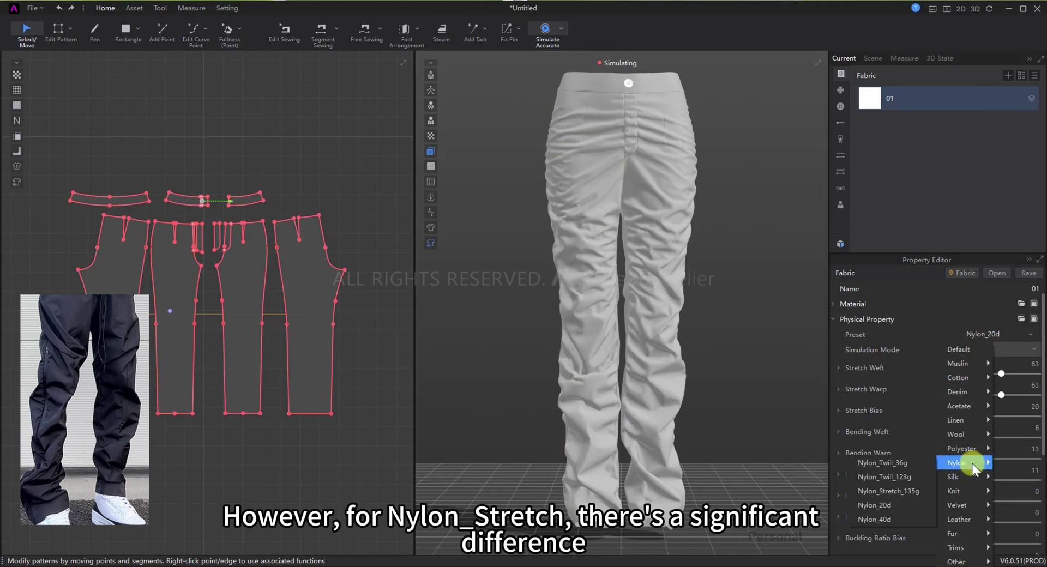
pyautogui.click(921, 488)
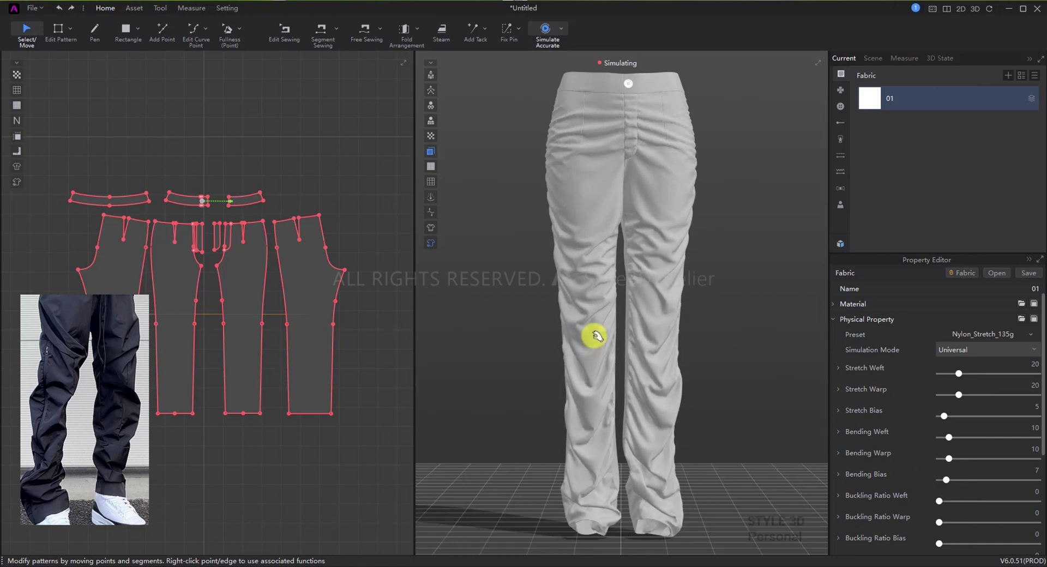
pyautogui.click(597, 382)
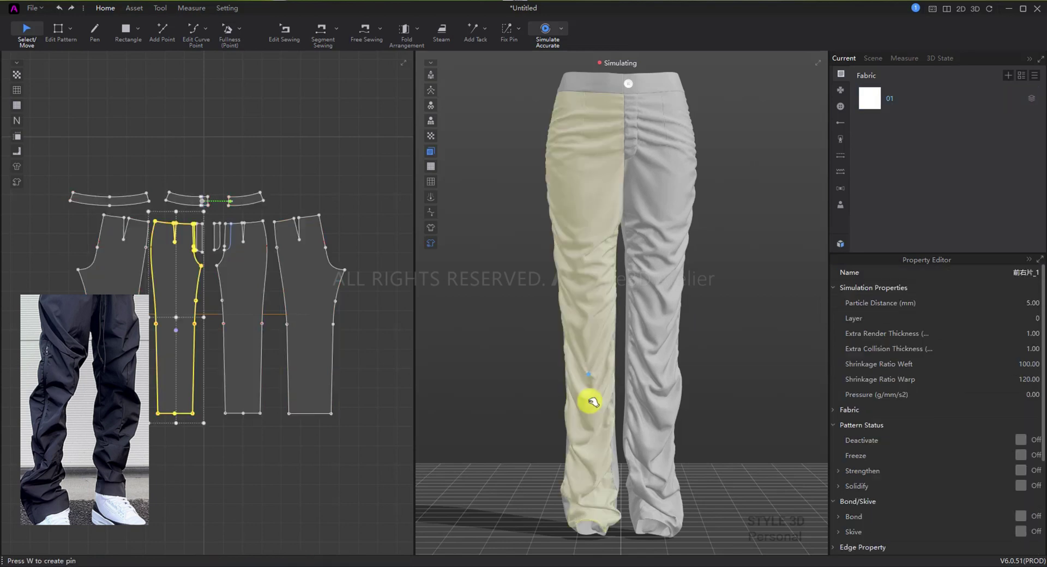
pyautogui.click(758, 393)
# - Set fabric 01's preset to the leather preset Leather_Cowhide and pull on both trouser legs to examine the folds
pyautogui.click(982, 334)
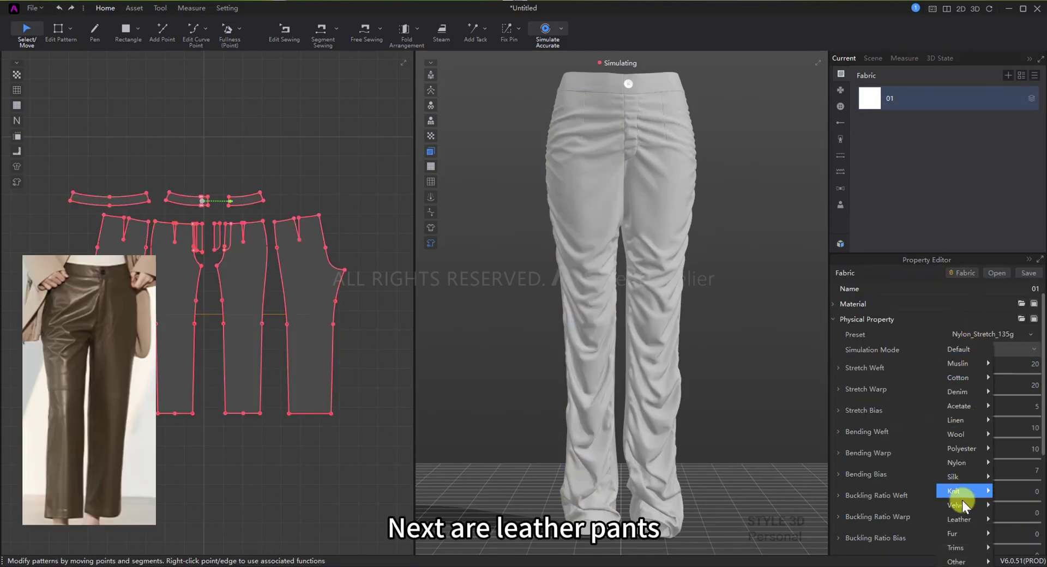
pyautogui.moveTo(961, 517)
pyautogui.click(922, 520)
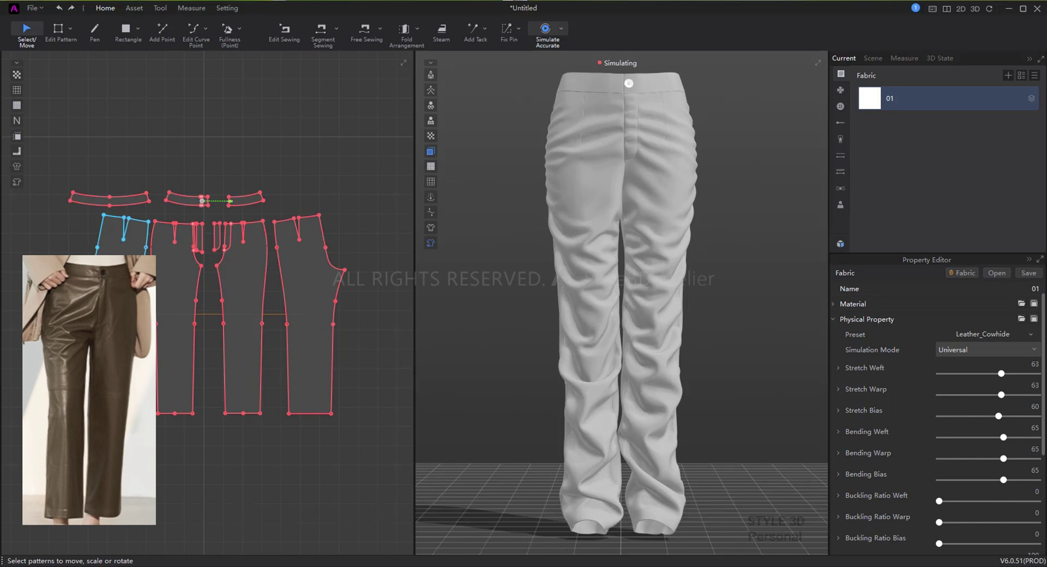
pyautogui.click(577, 311)
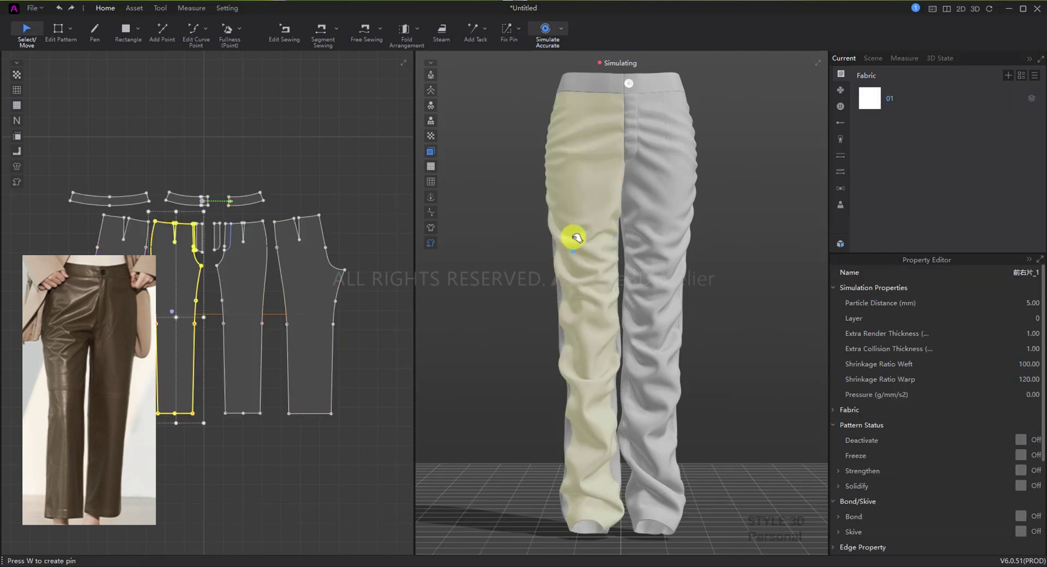
pyautogui.click(644, 310)
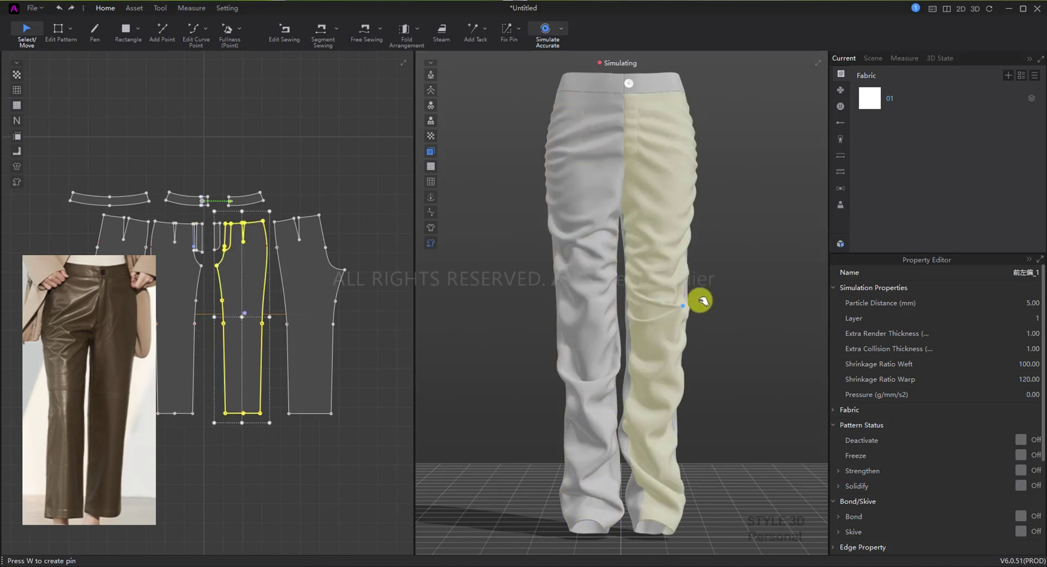
pyautogui.moveTo(658, 266); pyautogui.dragTo(709, 373)
# - Set fabric 01's preset to the leather preset Leather_Lambskin and pull on both trouser legs to examine the folds
pyautogui.click(982, 334)
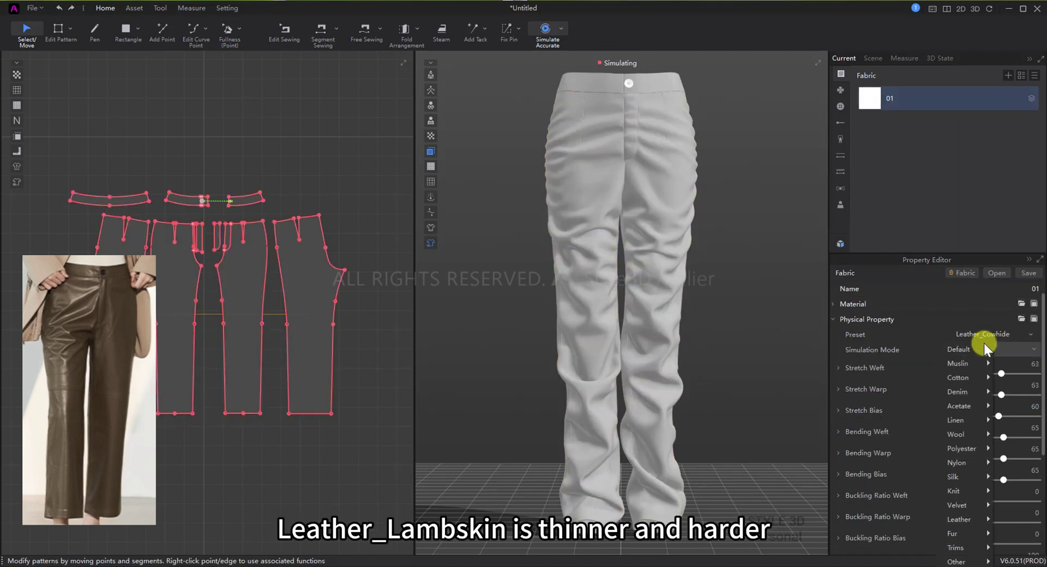
pyautogui.moveTo(956, 520)
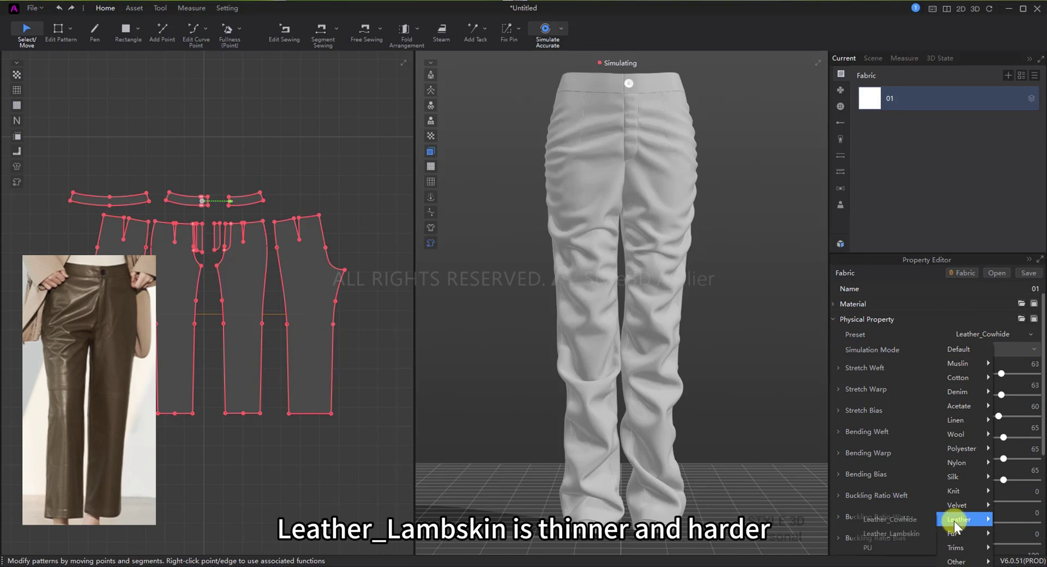
pyautogui.click(915, 534)
pyautogui.moveTo(598, 327); pyautogui.dragTo(565, 280)
pyautogui.moveTo(657, 323); pyautogui.dragTo(692, 400)
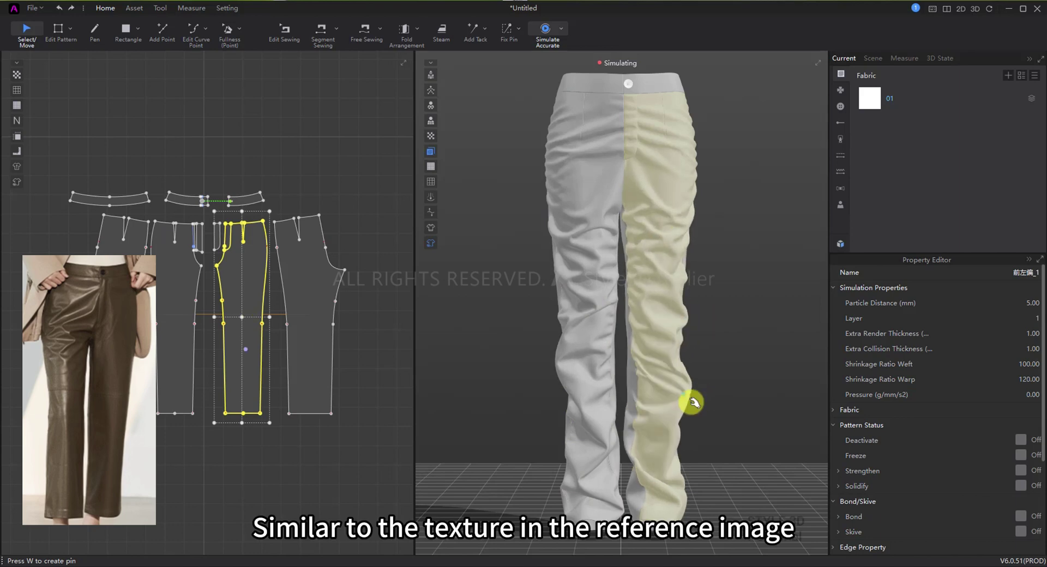
pyautogui.click(577, 405)
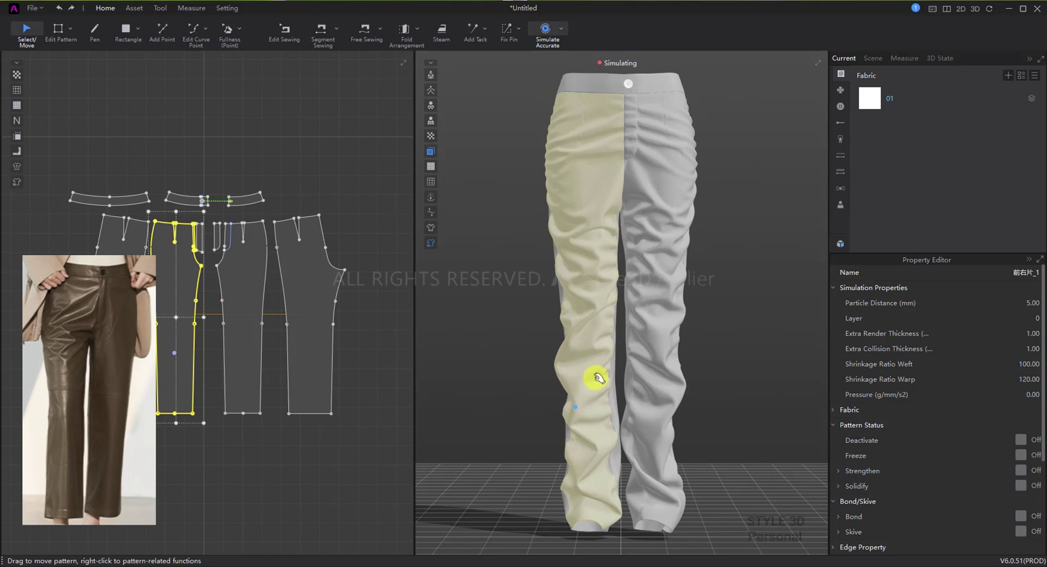
# - Set fabric 01's preset to the leather preset PU and pull on both trouser legs to examine the wrinkles
pyautogui.click(894, 99)
pyautogui.click(974, 334)
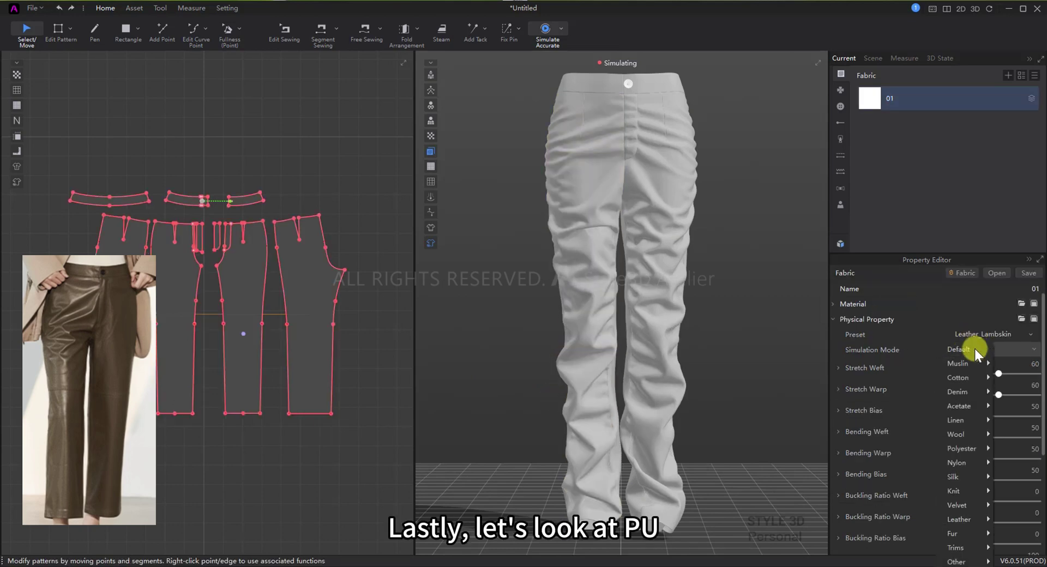
pyautogui.moveTo(955, 518)
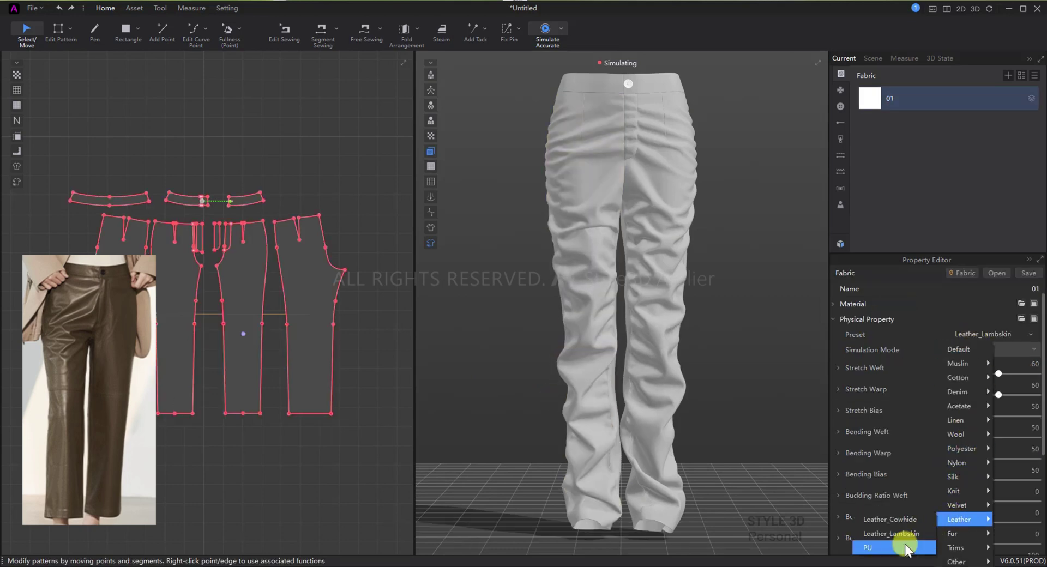
pyautogui.click(873, 547)
pyautogui.moveTo(573, 354); pyautogui.dragTo(609, 378)
pyautogui.click(653, 446)
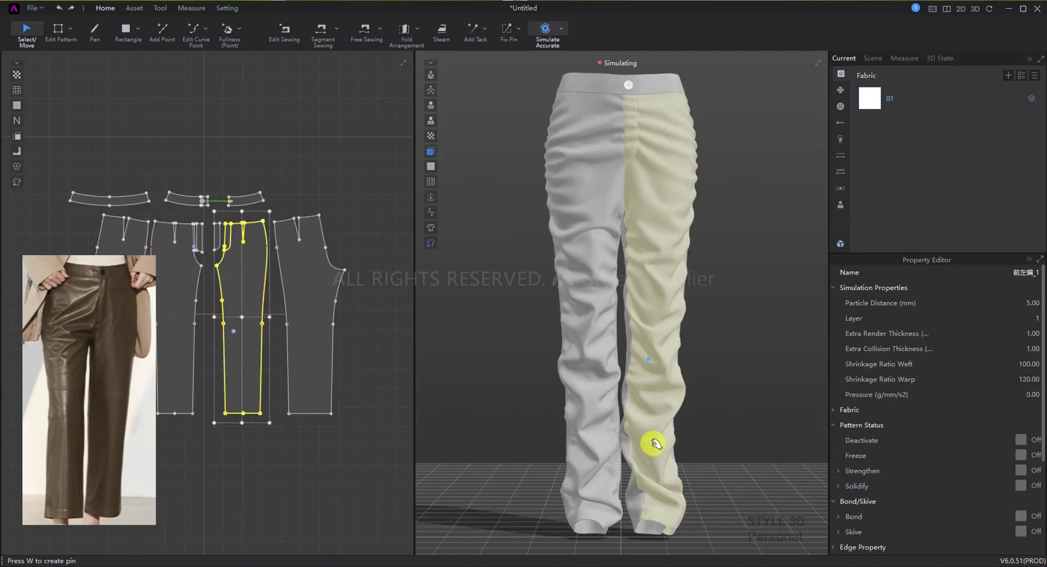
pyautogui.click(587, 222)
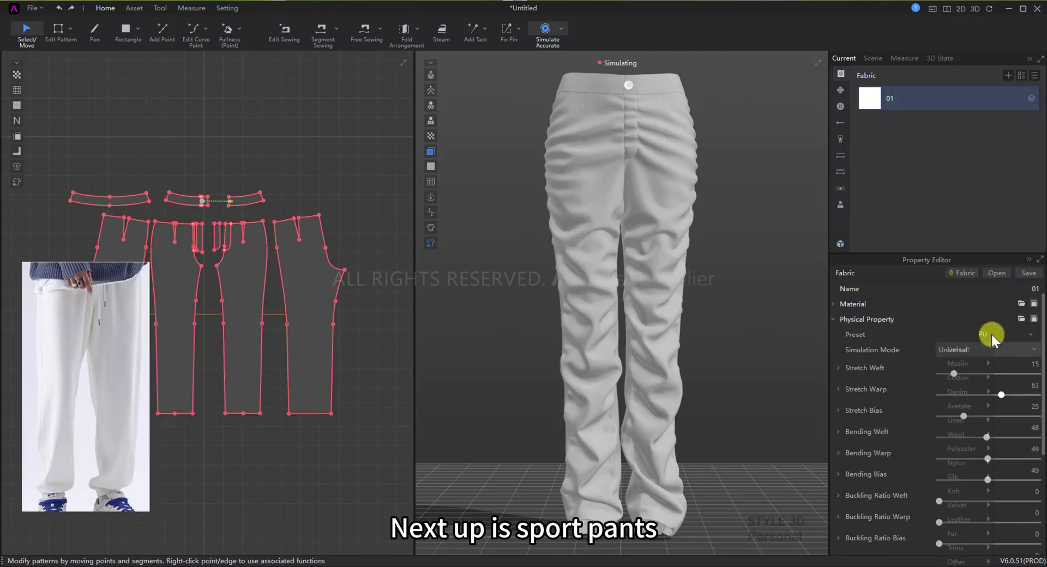
# - Set fabric 01's preset to Knit_French_Terry_Twill and pull on both trouser legs to examine the drape
pyautogui.click(991, 335)
pyautogui.moveTo(949, 491)
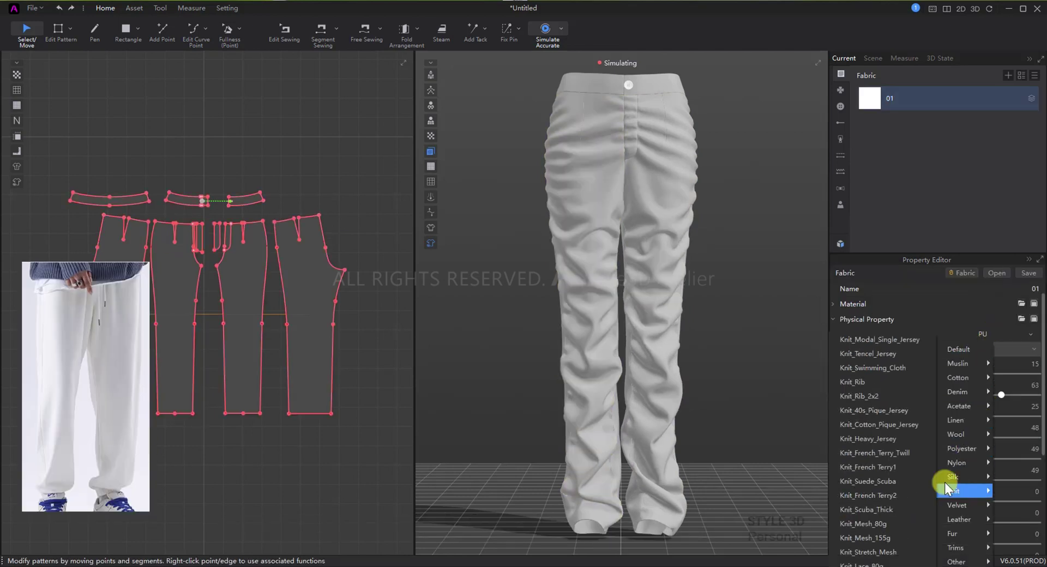
pyautogui.click(906, 453)
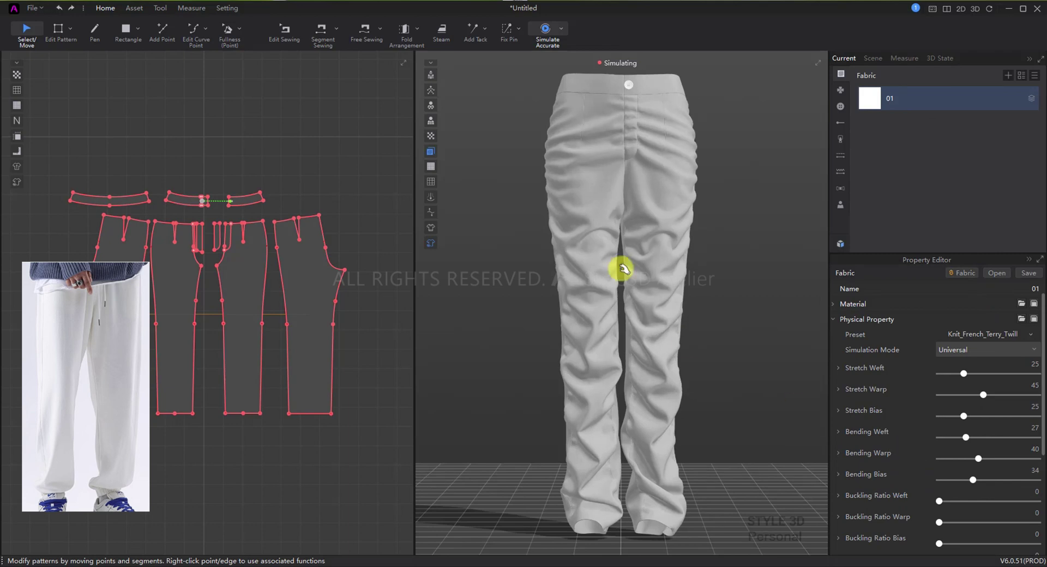
pyautogui.click(189, 200)
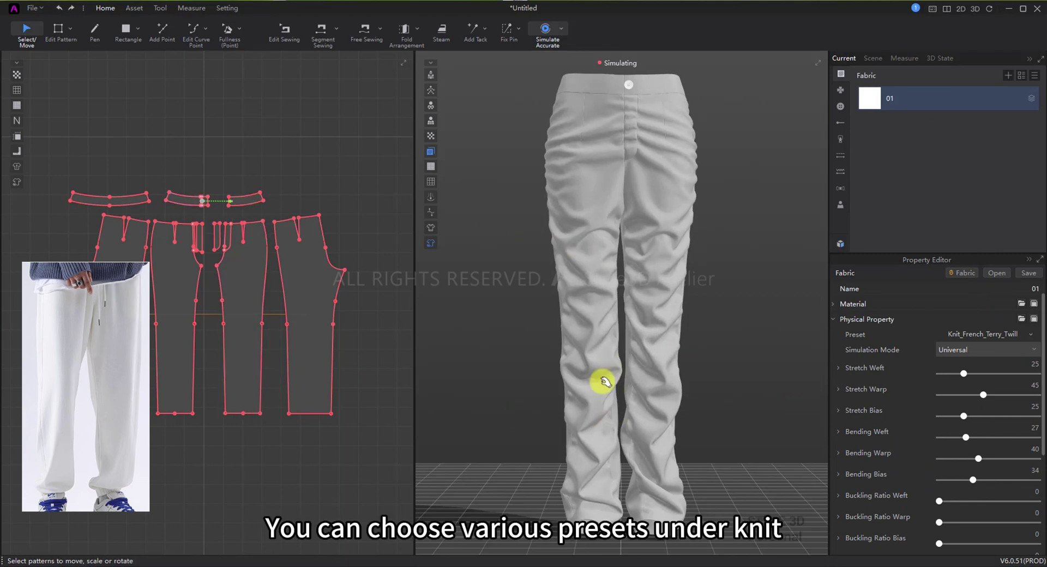
pyautogui.click(579, 378)
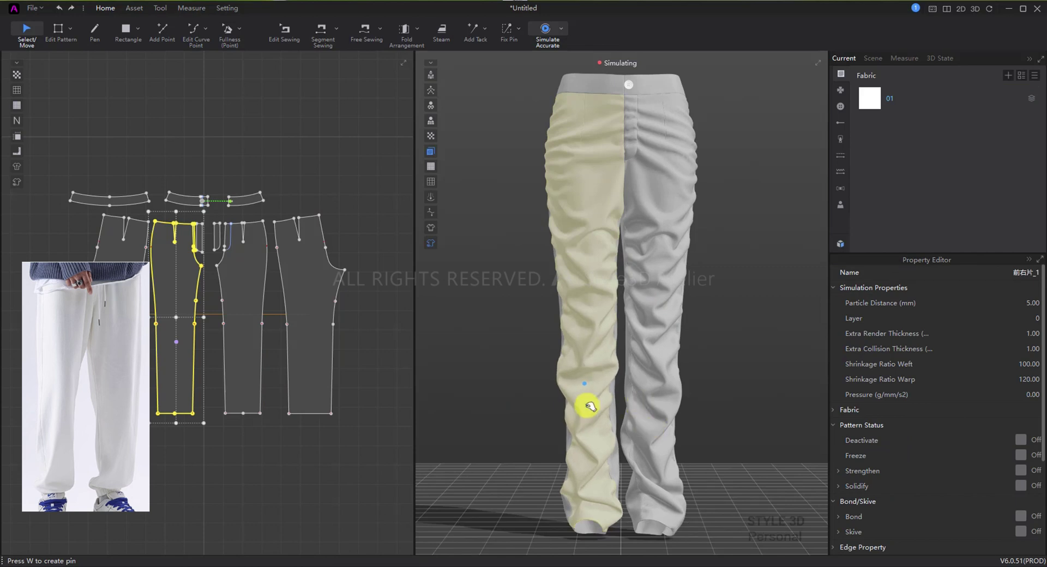
pyautogui.click(691, 404)
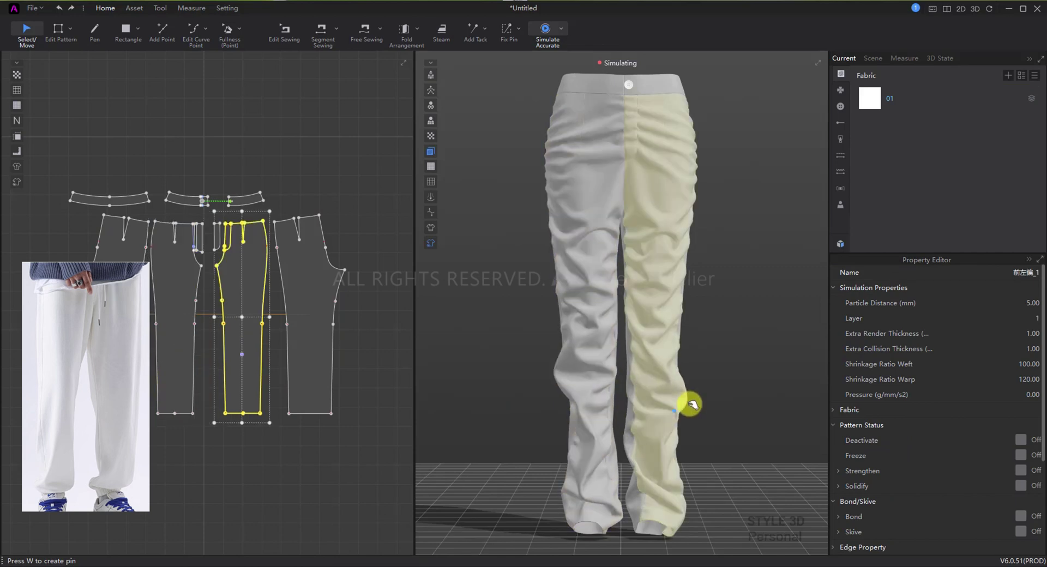
# - Select both front trouser pieces and set their Shrinkage Ratio Warp to 105
pyautogui.keyDown('shift'); pyautogui.click(572, 284); pyautogui.keyUp('shift')
pyautogui.doubleClick(1019, 379)
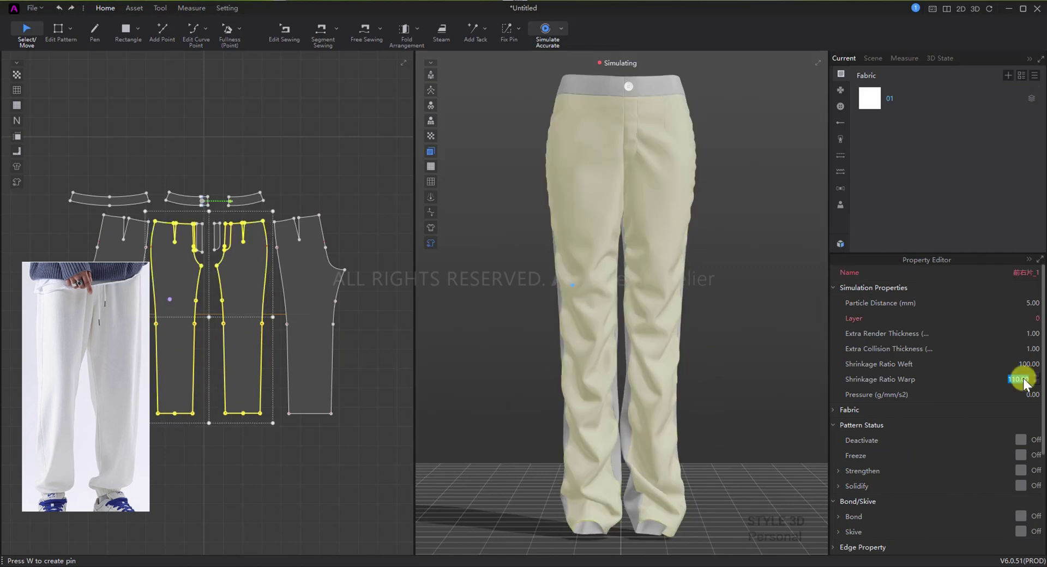
pyautogui.write('105')
pyautogui.press('Return')
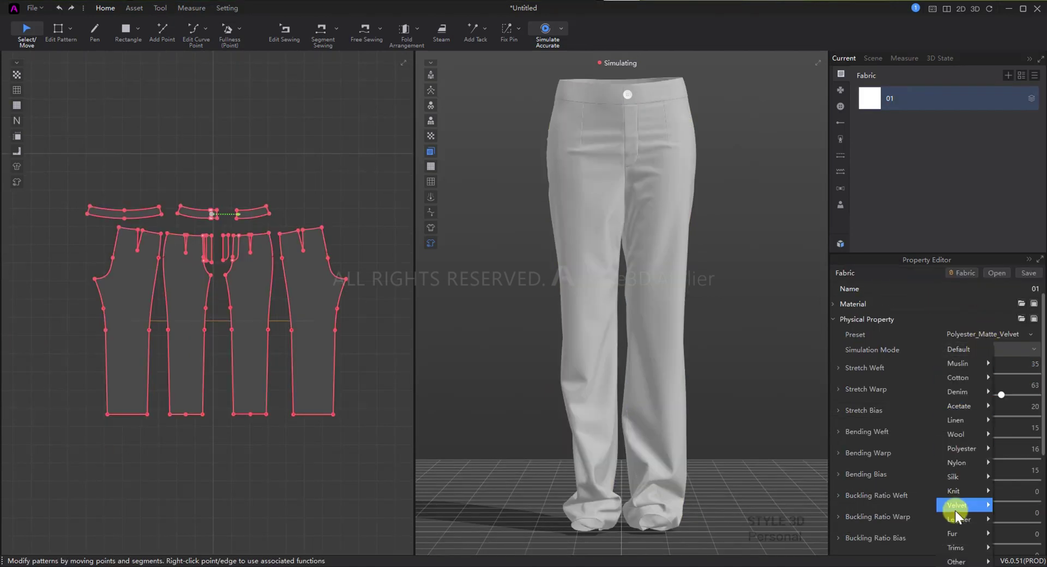
# - Set fabric 01's preset to Knit_Scuba_Thick and pull on both trouser legs in several places to examine the folds
pyautogui.moveTo(961, 493)
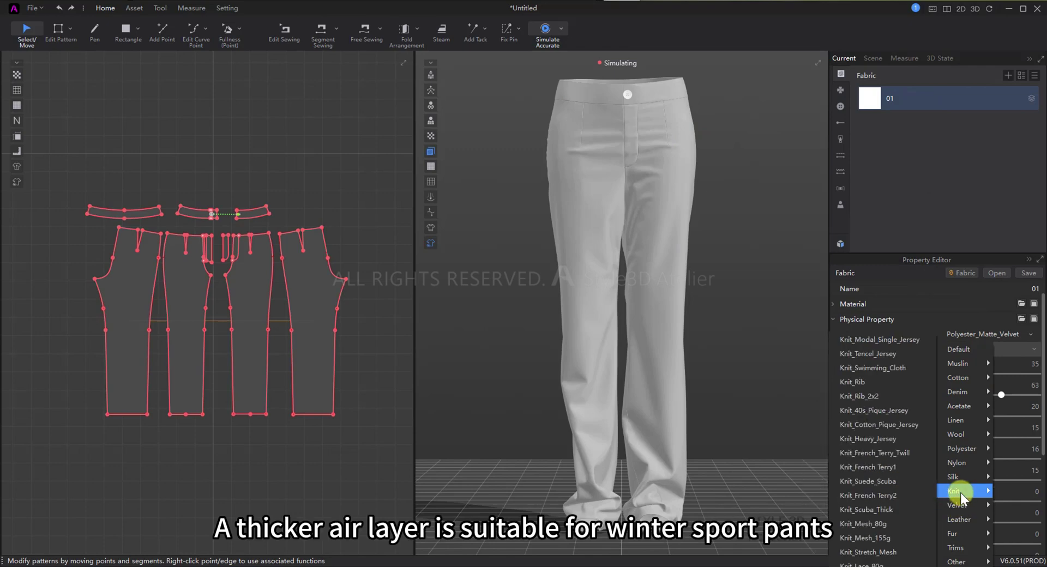
pyautogui.click(898, 511)
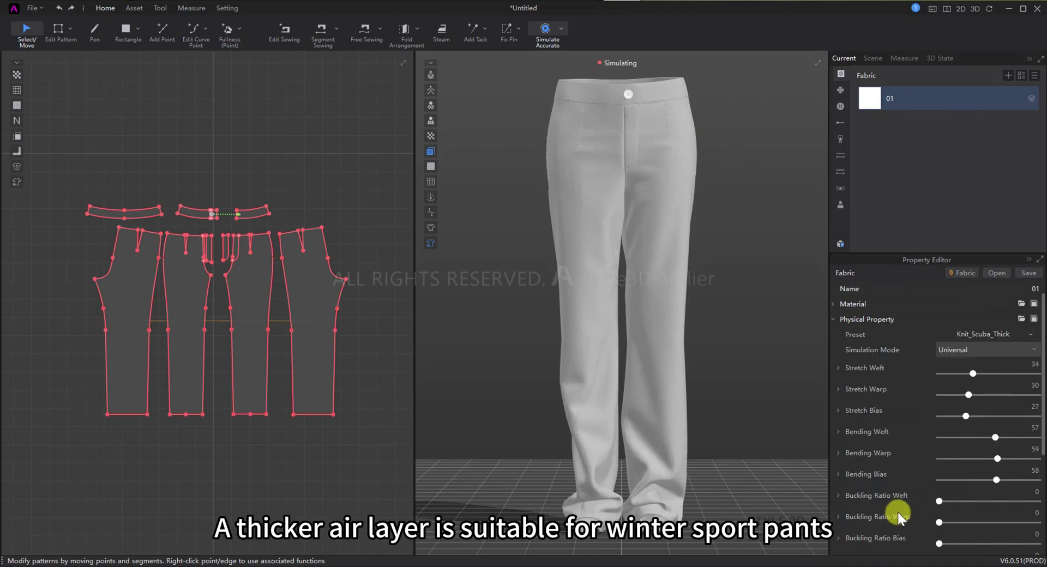
pyautogui.click(671, 443)
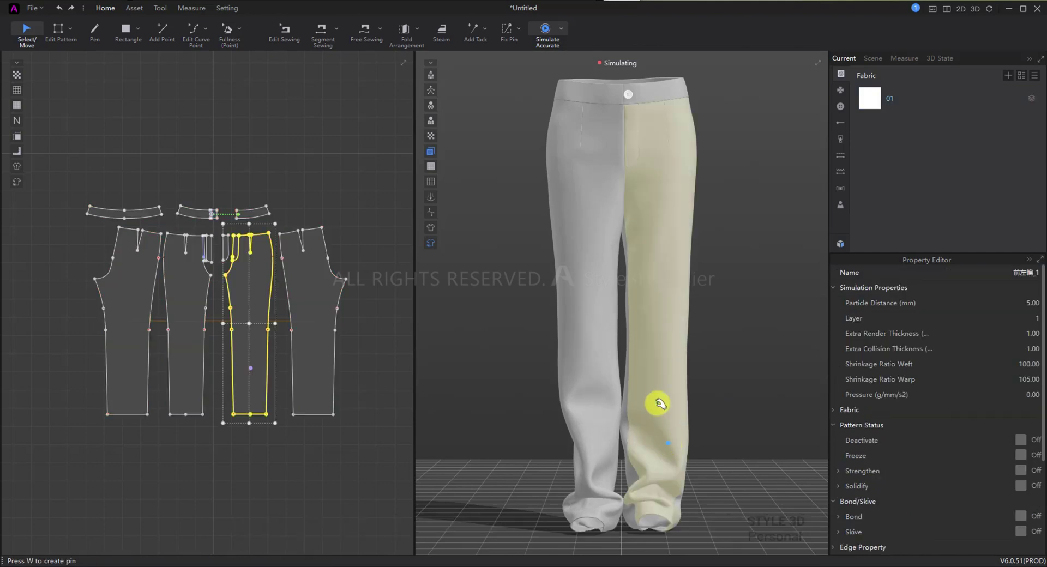
pyautogui.click(570, 355)
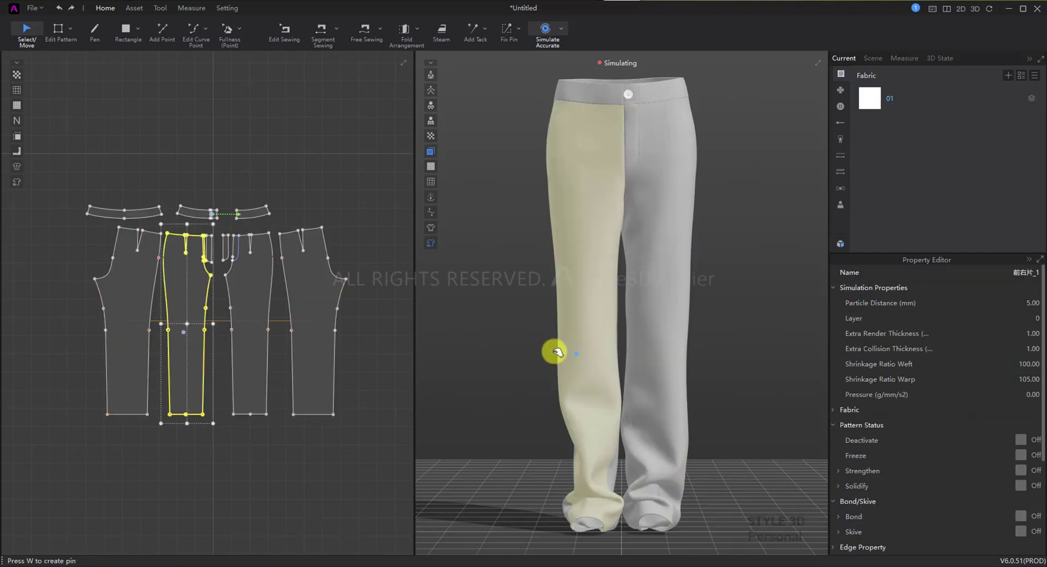
pyautogui.click(686, 301)
pyautogui.click(663, 375)
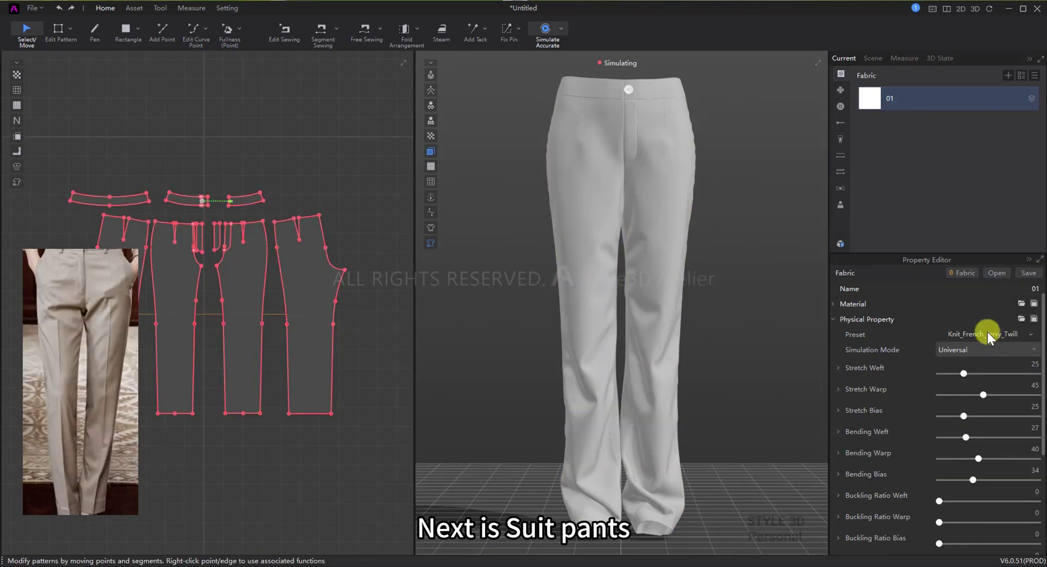
# - Set fabric 01's preset to Wool_Plyester_Worsted and pull on both trouser legs to examine the drape
pyautogui.click(987, 332)
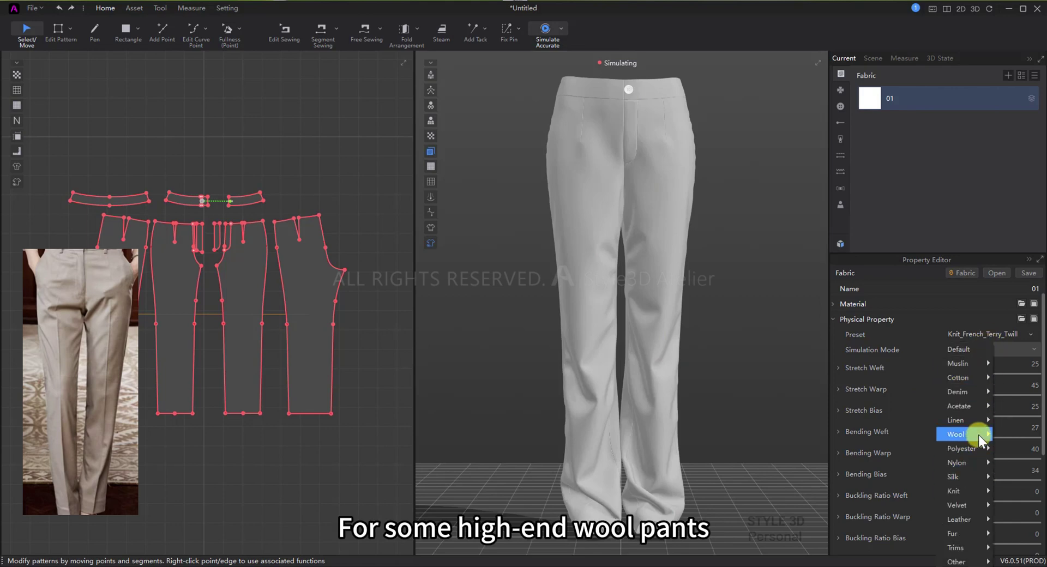
pyautogui.moveTo(978, 434)
pyautogui.click(888, 432)
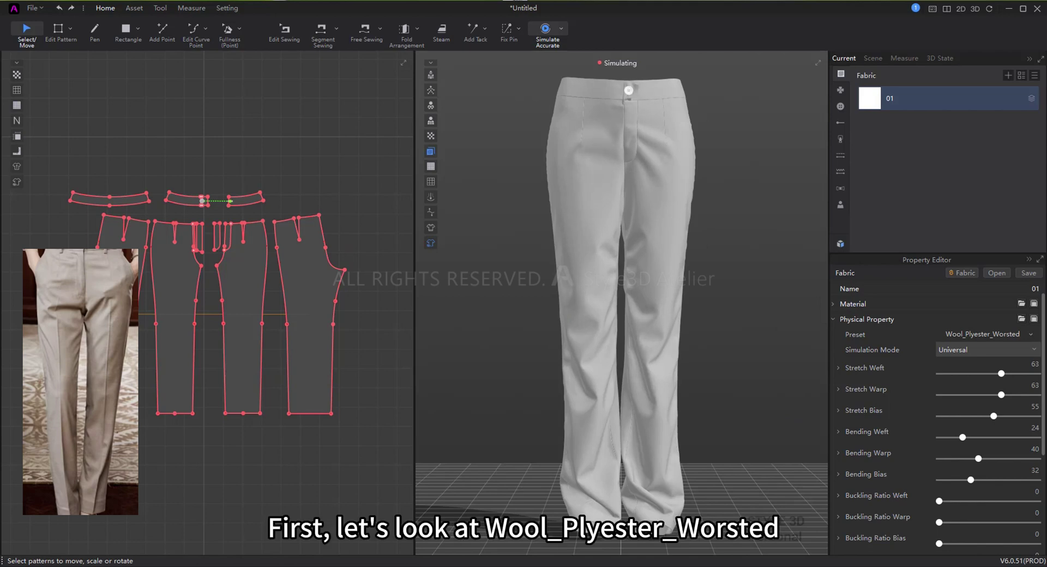
pyautogui.click(555, 260)
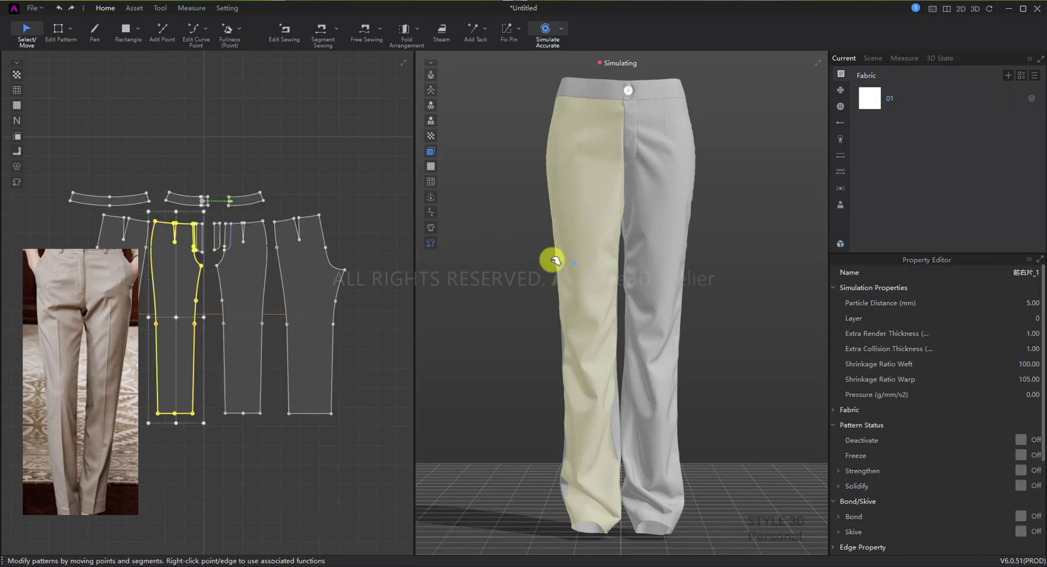
pyautogui.moveTo(550, 217); pyautogui.dragTo(589, 293)
pyautogui.click(660, 260)
# - Select both front trouser pieces and set their Shrinkage Ratio Weft to 95
pyautogui.moveTo(248, 470); pyautogui.dragTo(168, 381)
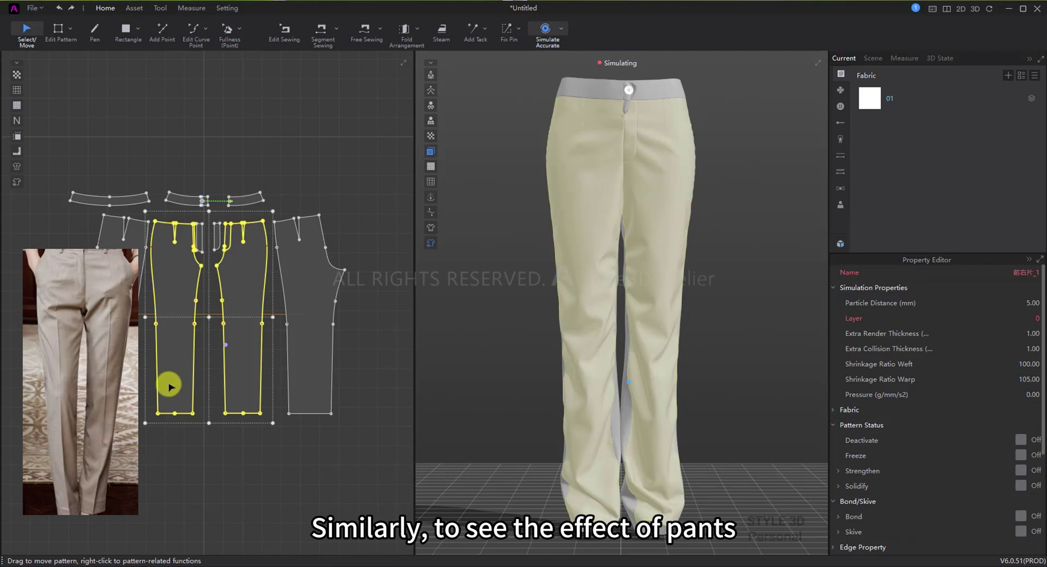
pyautogui.click(1029, 364)
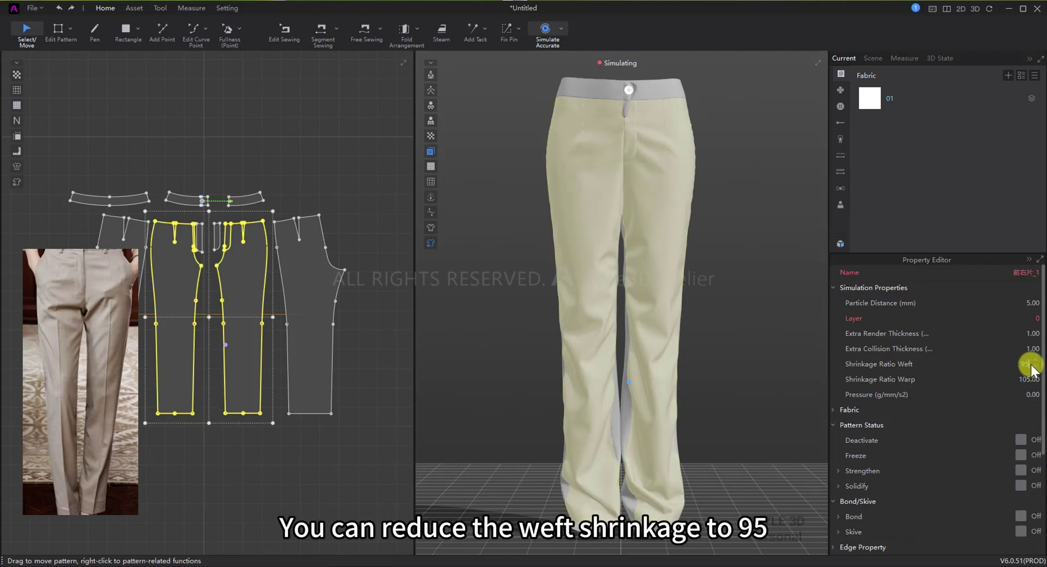
pyautogui.press('Return')
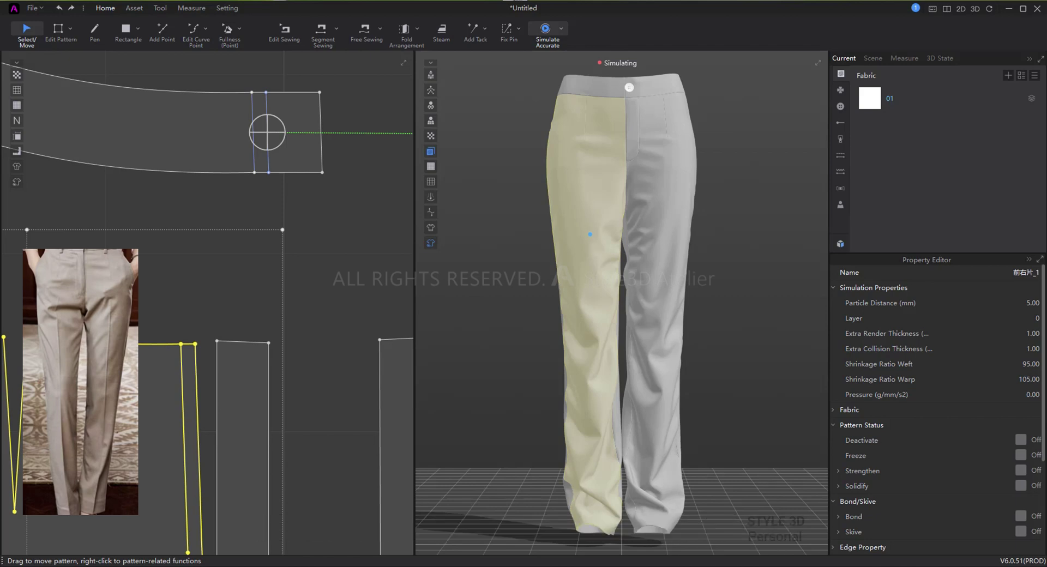
pyautogui.click(824, 159)
# - Set fabric 01's preset to Wool_TR_Single_Jacquard and pull on both trouser legs from thigh to hem to examine the folds
pyautogui.click(927, 95)
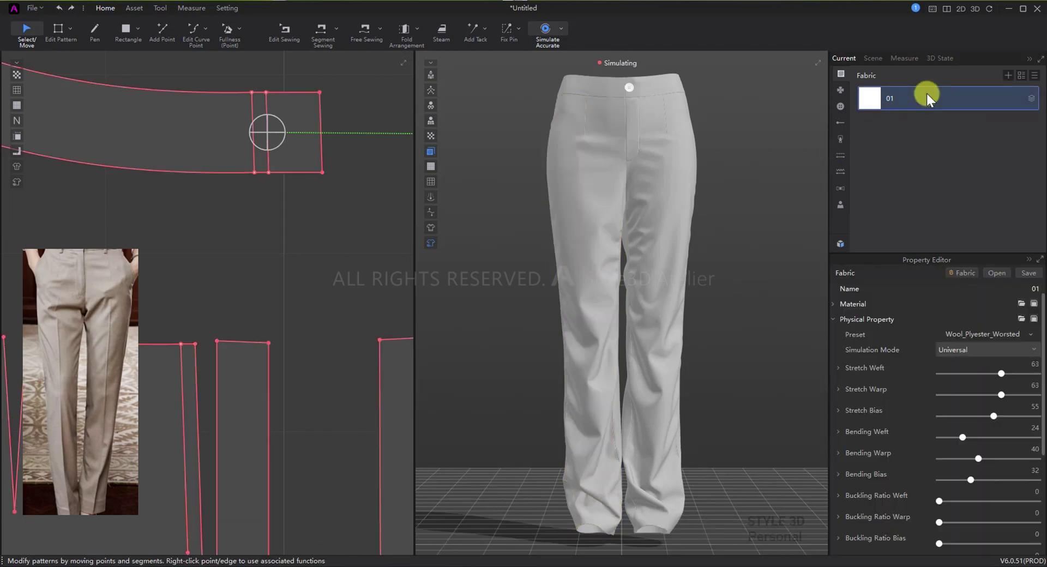
pyautogui.click(966, 334)
pyautogui.moveTo(957, 433)
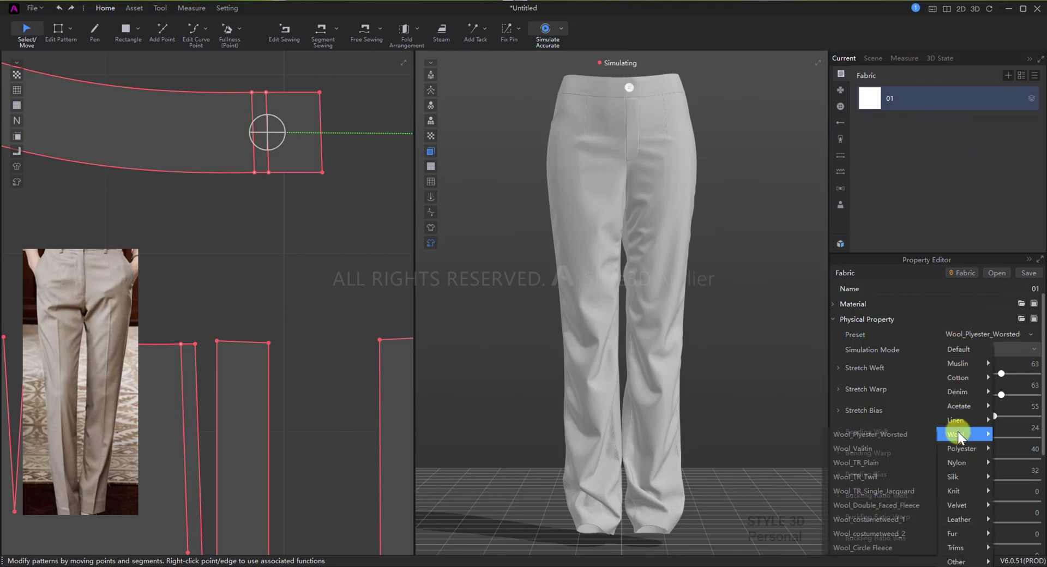
pyautogui.click(882, 491)
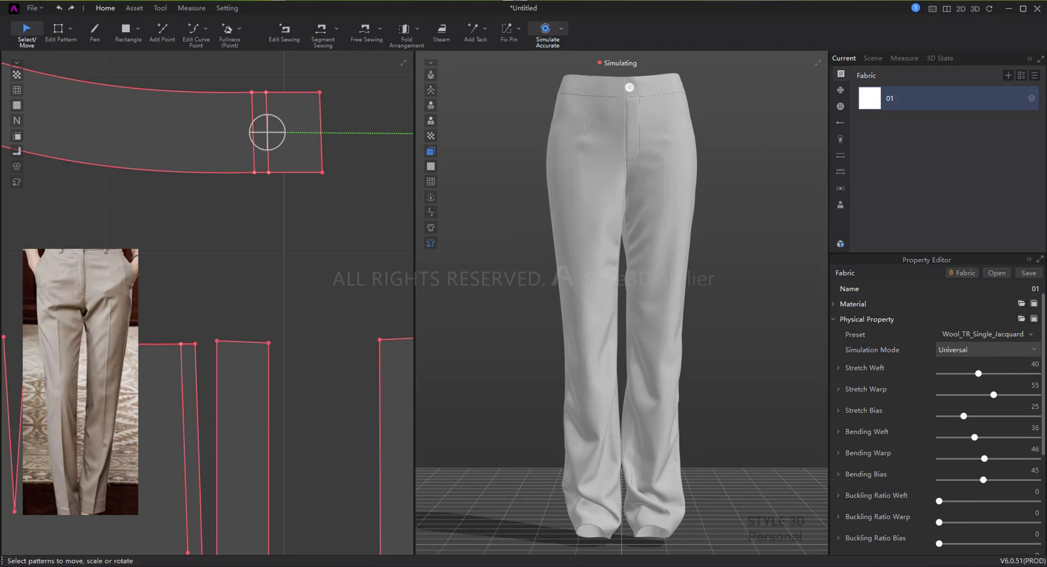
pyautogui.click(598, 193)
pyautogui.click(671, 216)
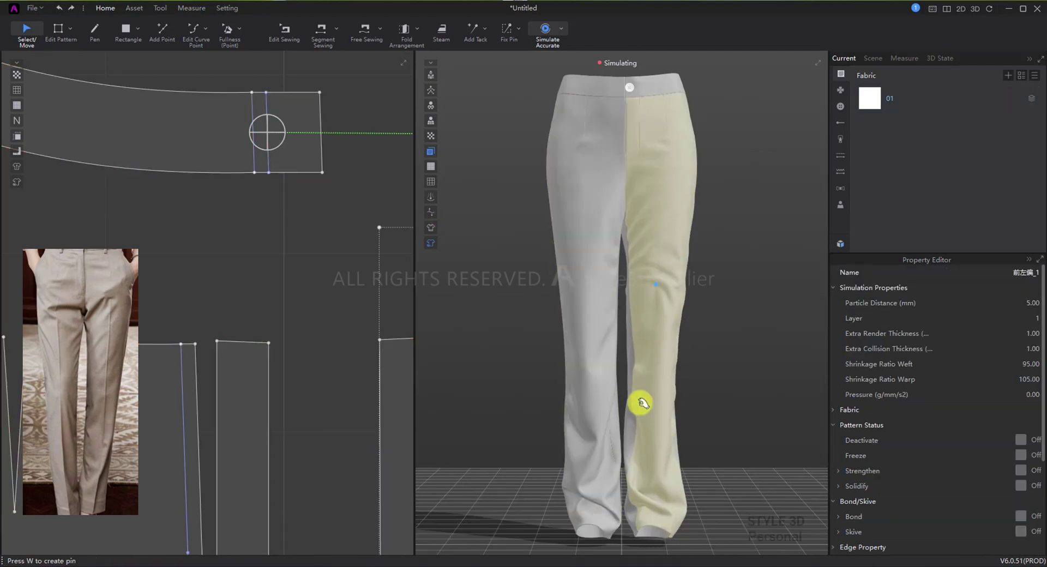
pyautogui.click(575, 392)
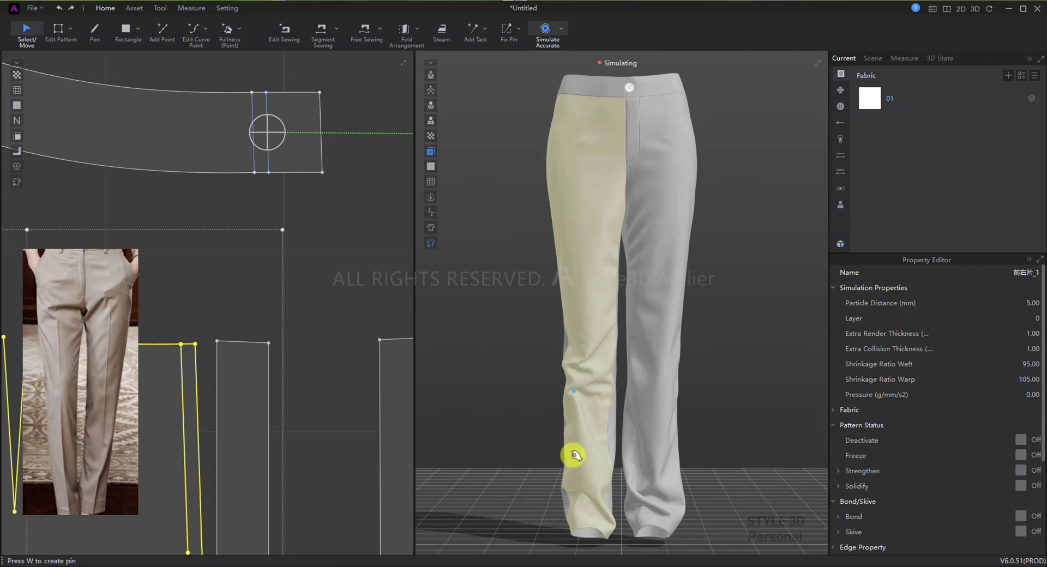
pyautogui.click(676, 507)
pyautogui.moveTo(650, 496)
pyautogui.mouseDown()
pyautogui.moveTo(591, 481)
pyautogui.moveTo(642, 478)
pyautogui.mouseUp()
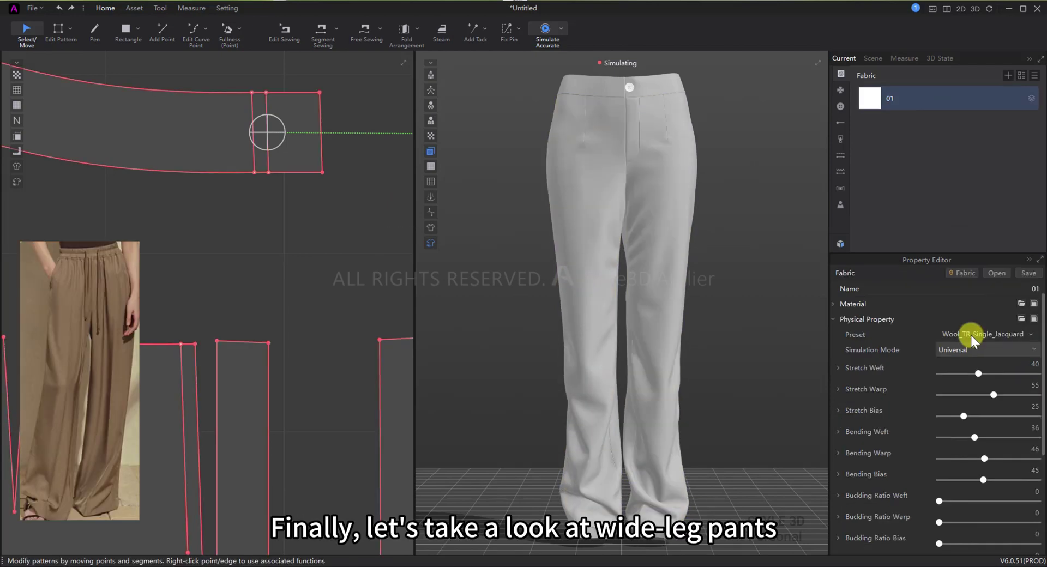
# - Set fabric 01's preset to the silk preset Silk_Crepde_Chine_14mm
pyautogui.click(970, 335)
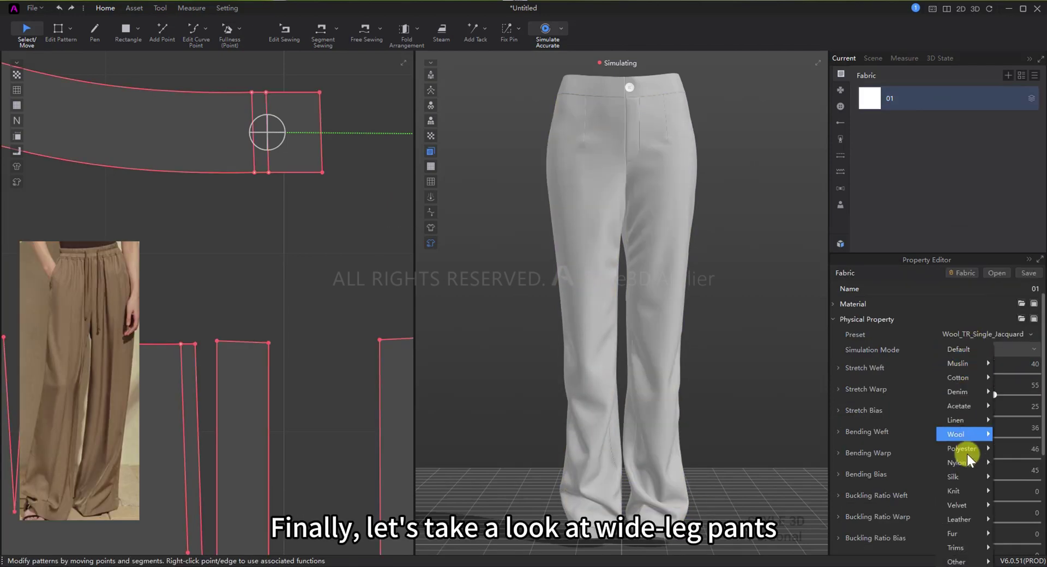
pyautogui.moveTo(960, 480)
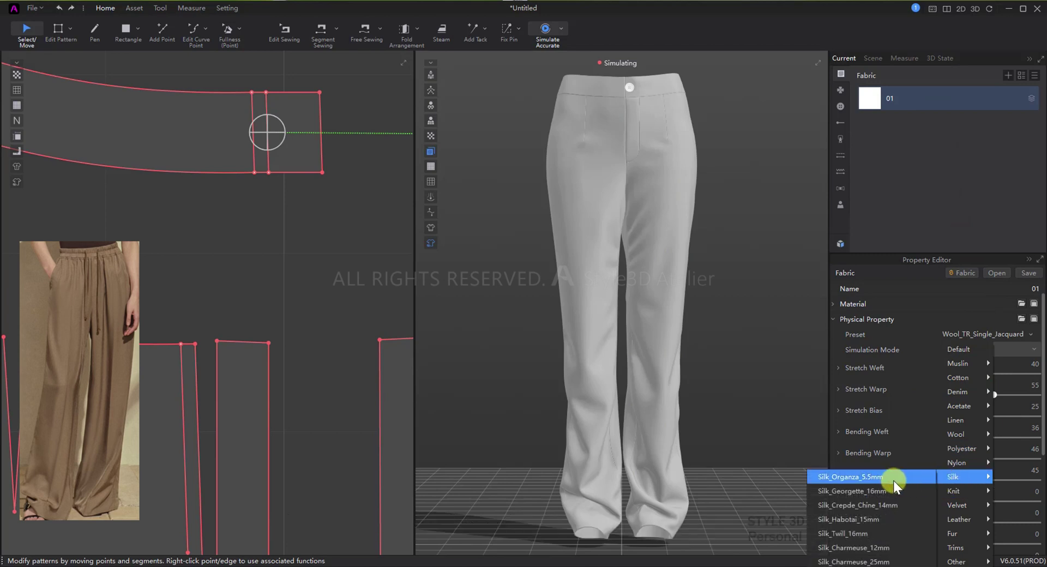
pyautogui.click(885, 505)
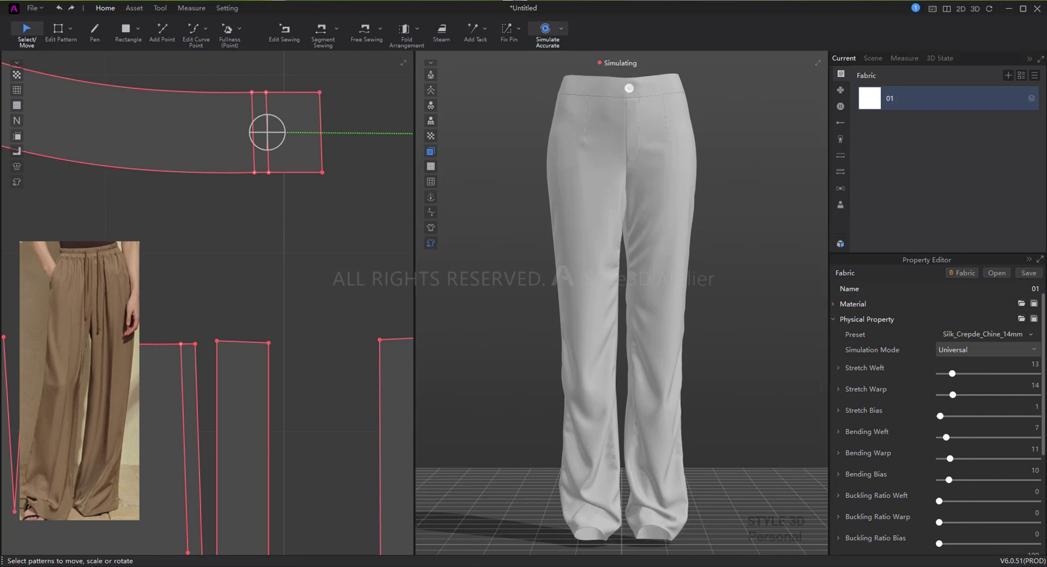
# - Select both front trouser pieces and set their Shrinkage Ratio Weft to 120
pyautogui.scroll(-5, 227, 436)
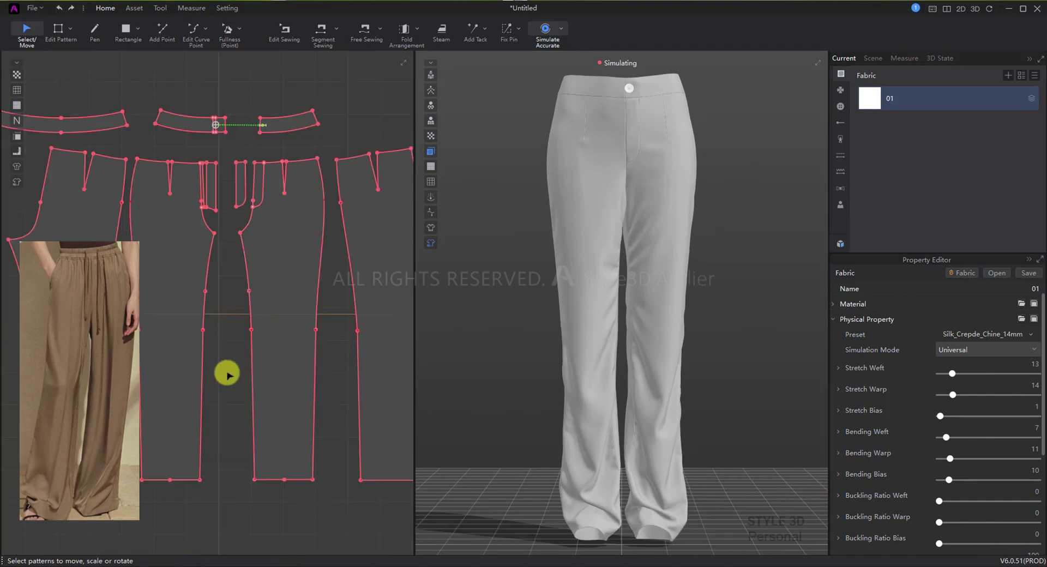
pyautogui.scroll(-3, 206, 327)
pyautogui.click(240, 442)
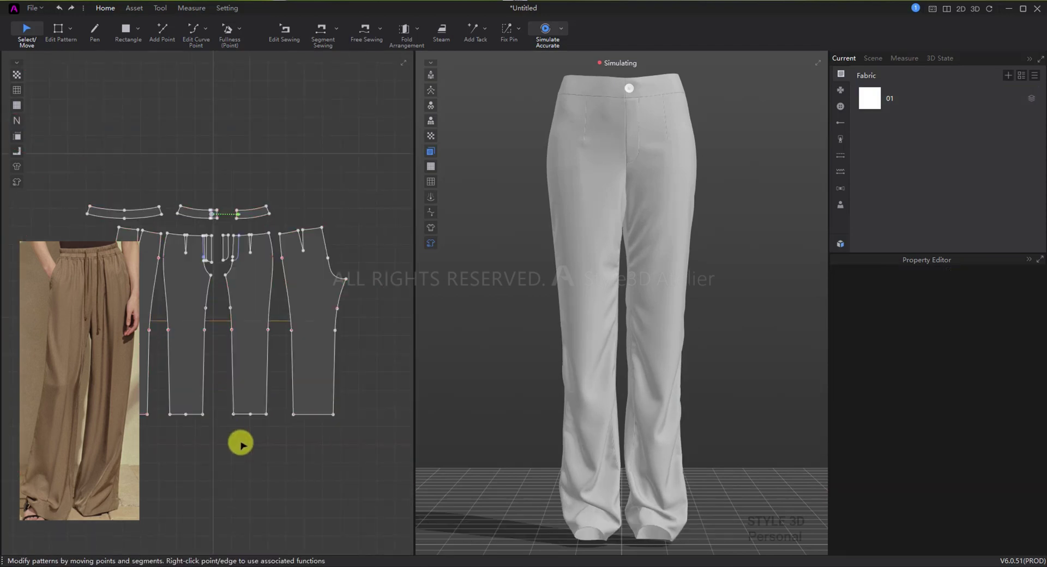
pyautogui.click(182, 376)
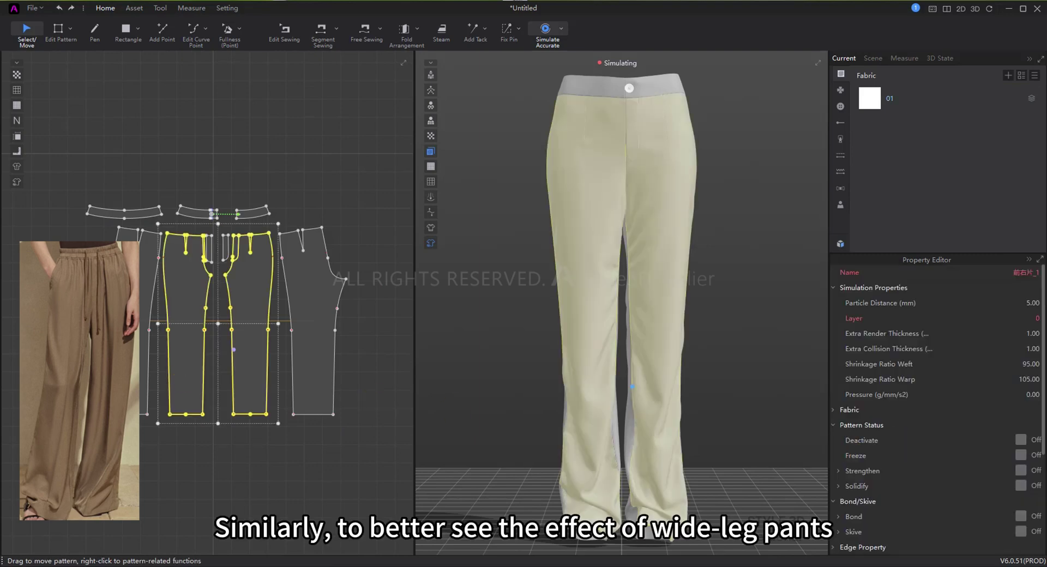
pyautogui.click(1025, 365)
pyautogui.press('BackSpace')
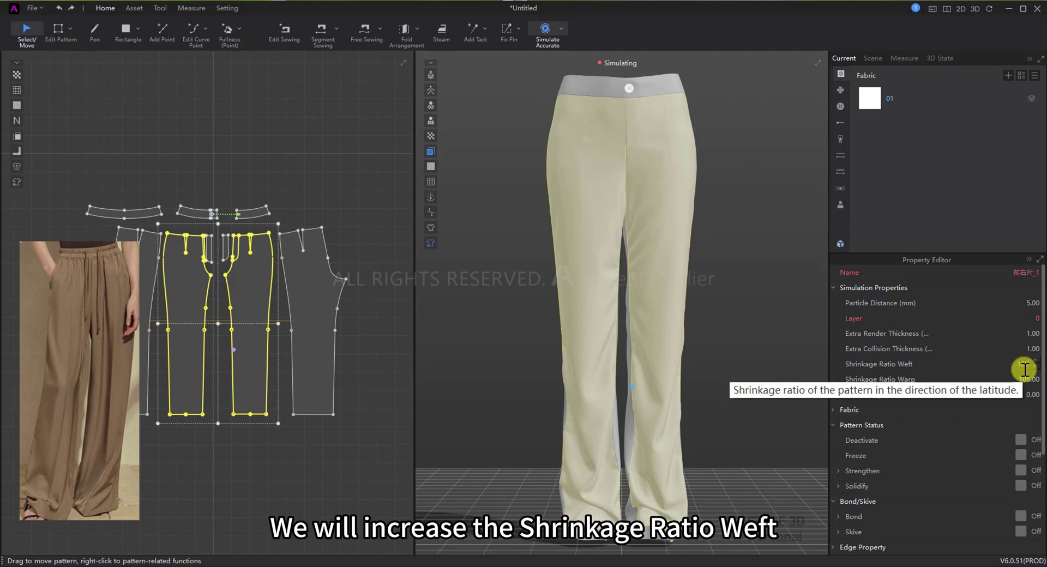
pyautogui.write('120')
pyautogui.press('Return')
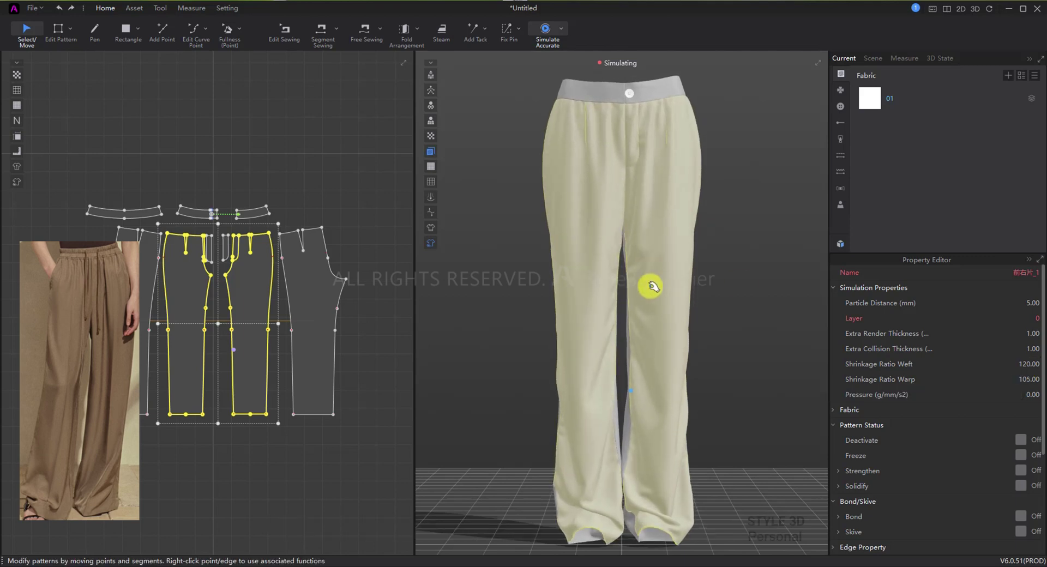
# - Apply the silk preset Silk_Crepde_Chine_14mm to fabric 01 and pull on both widened trouser legs to examine the drape
pyautogui.click(890, 98)
pyautogui.click(988, 333)
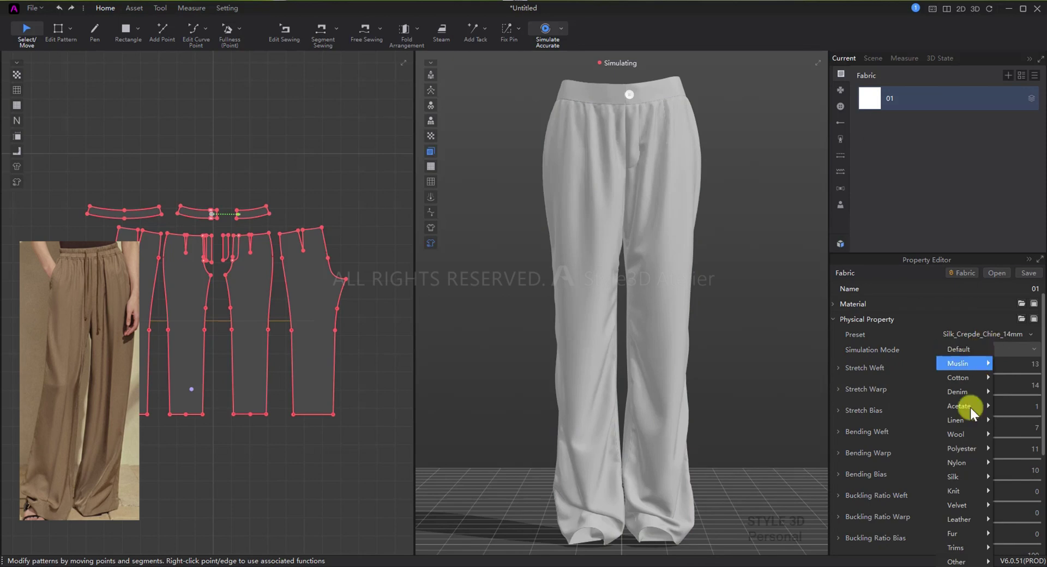
pyautogui.moveTo(971, 478)
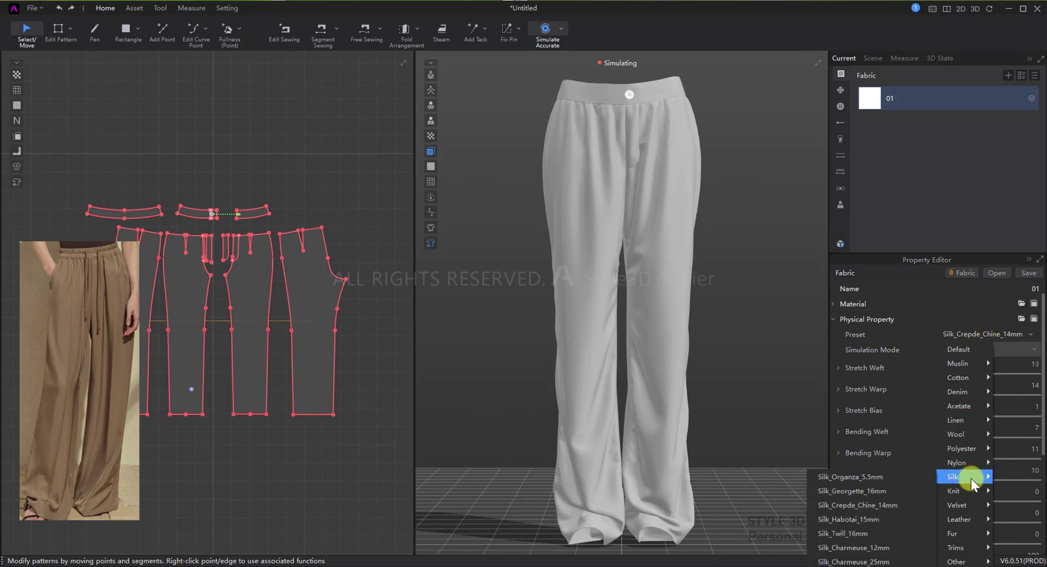
pyautogui.click(898, 506)
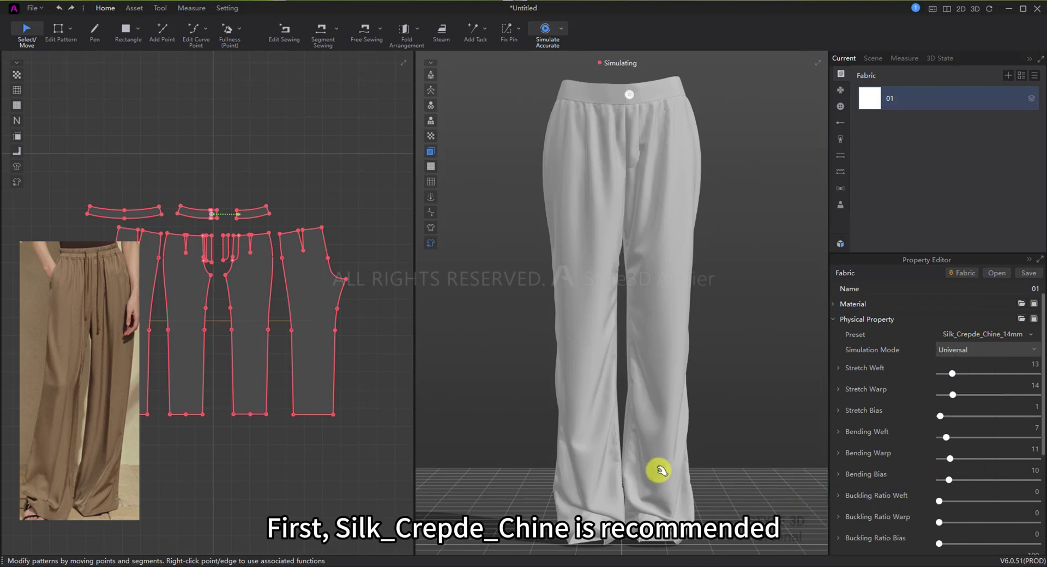
pyautogui.click(675, 452)
pyautogui.click(568, 417)
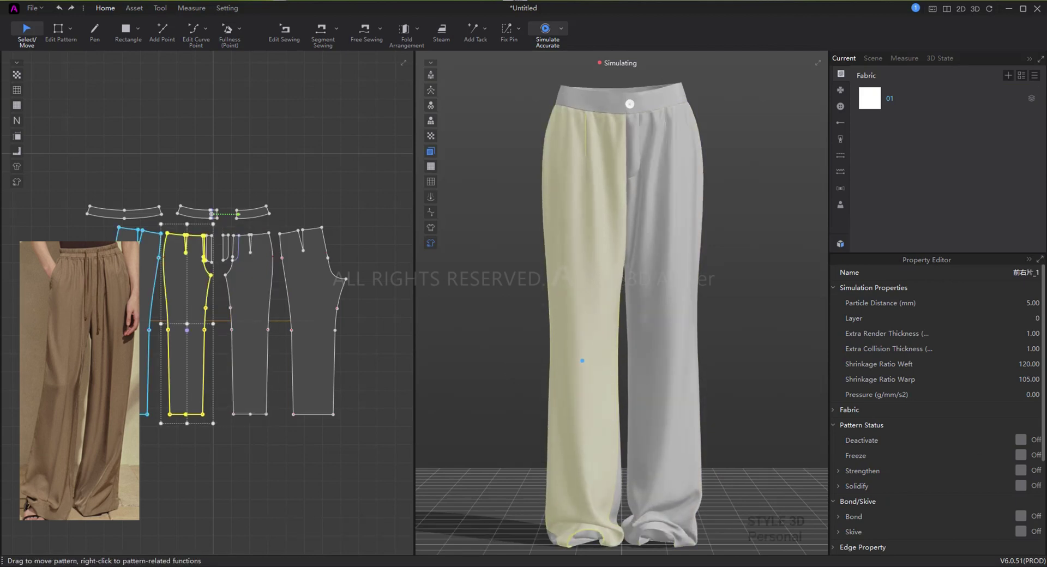
pyautogui.moveTo(568, 397)
pyautogui.mouseDown()
pyautogui.moveTo(554, 400)
pyautogui.moveTo(595, 397)
pyautogui.moveTo(584, 451)
pyautogui.moveTo(567, 437)
pyautogui.moveTo(580, 387)
pyautogui.mouseUp()
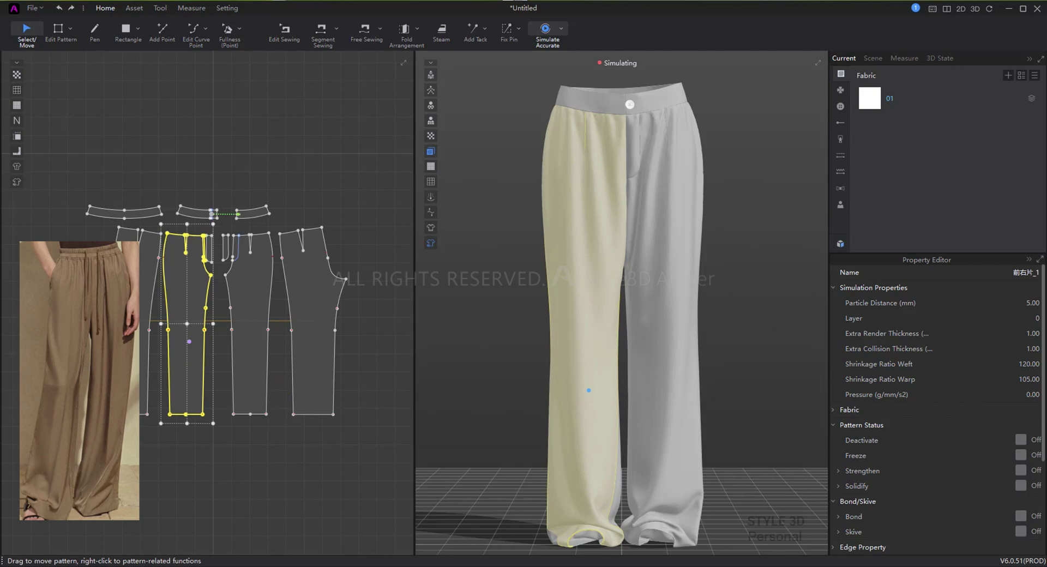
# - Set fabric 01's preset to Silk_Charmeuse_12mm and pull on the wearer's left trouser leg to examine the folds
pyautogui.click(901, 103)
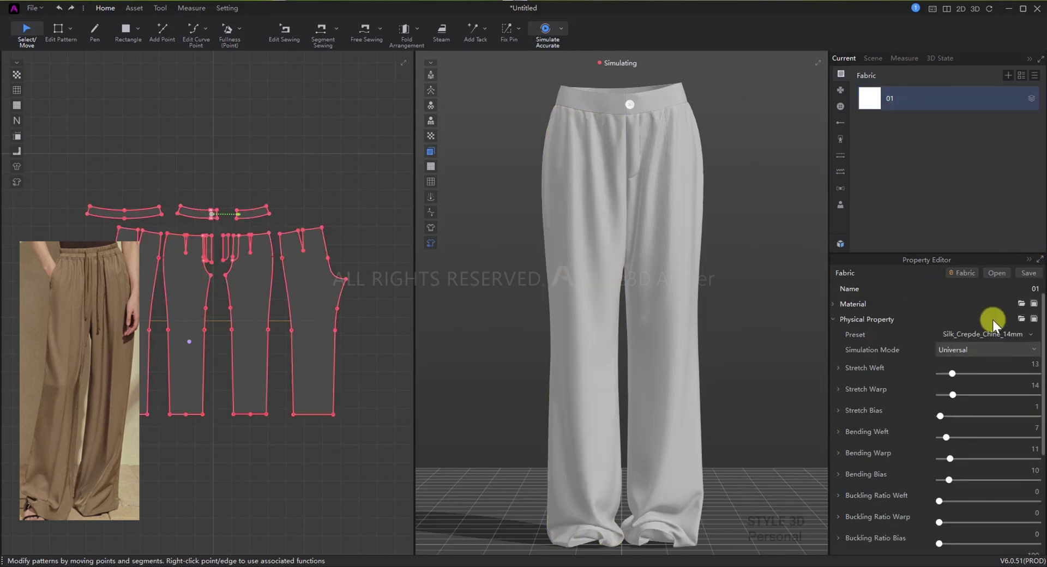
pyautogui.click(997, 334)
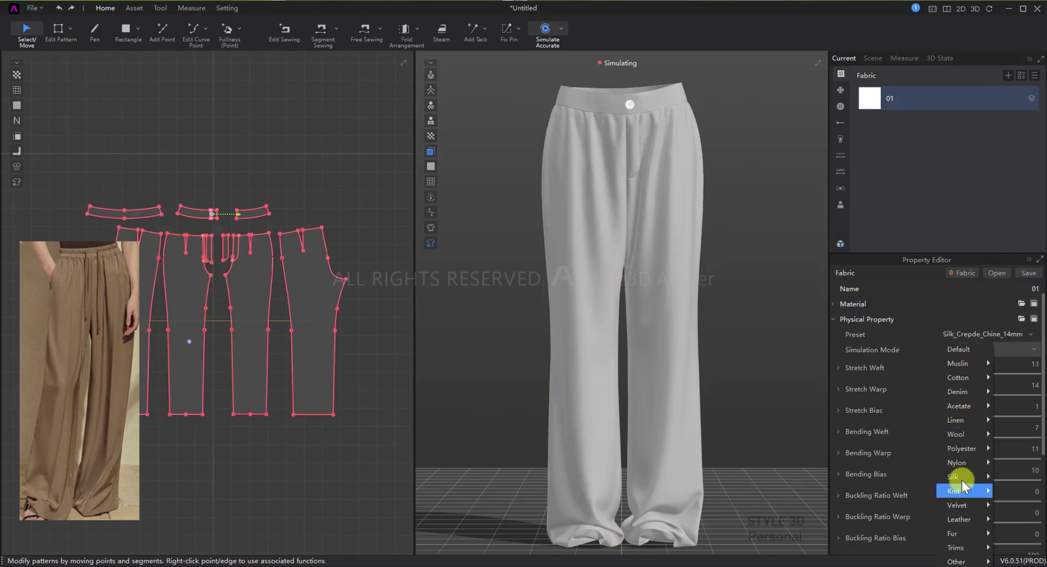
pyautogui.moveTo(961, 477)
pyautogui.click(900, 550)
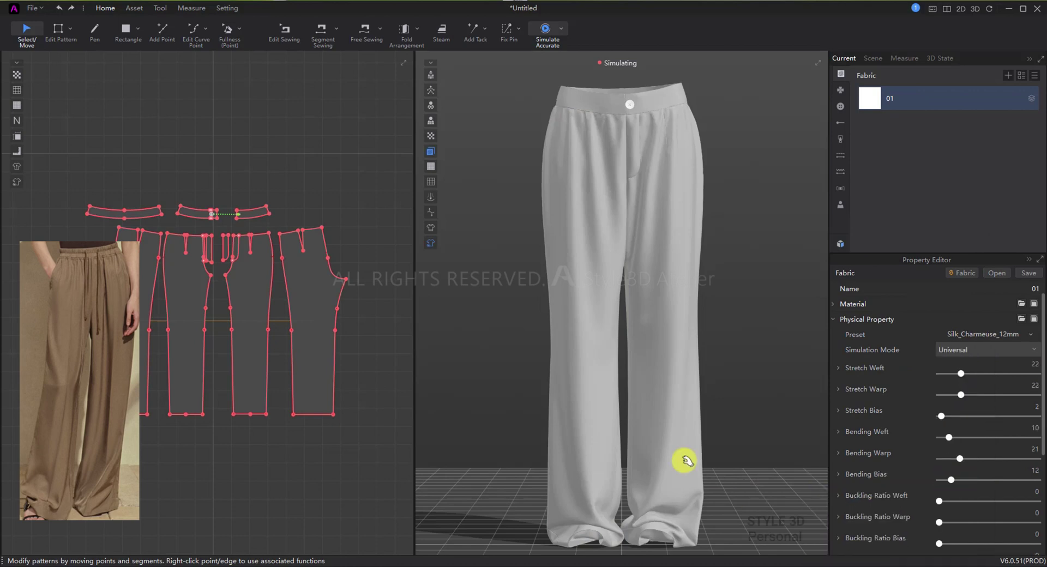
pyautogui.click(671, 435)
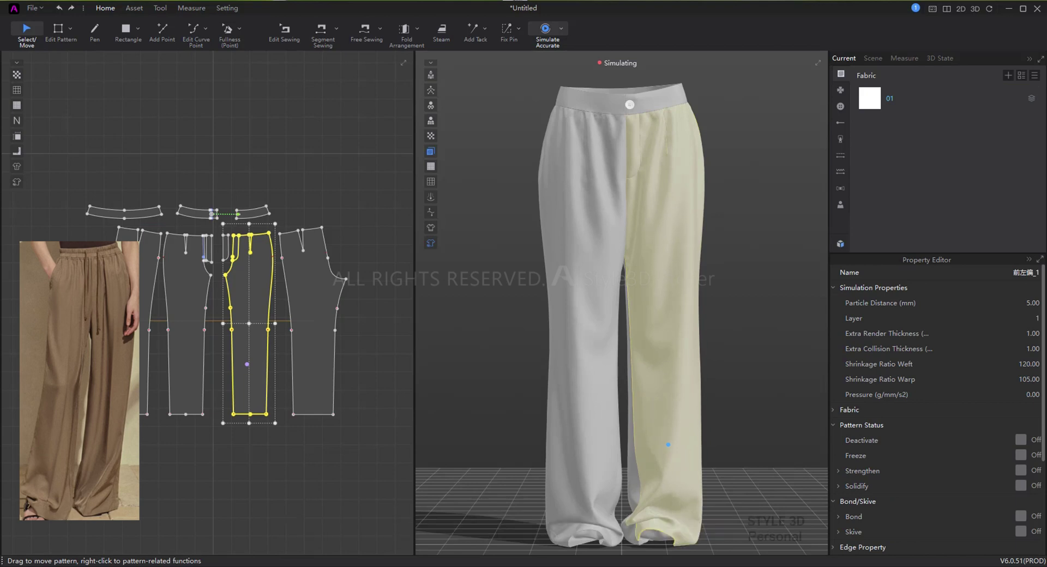
pyautogui.click(264, 390)
pyautogui.click(1007, 333)
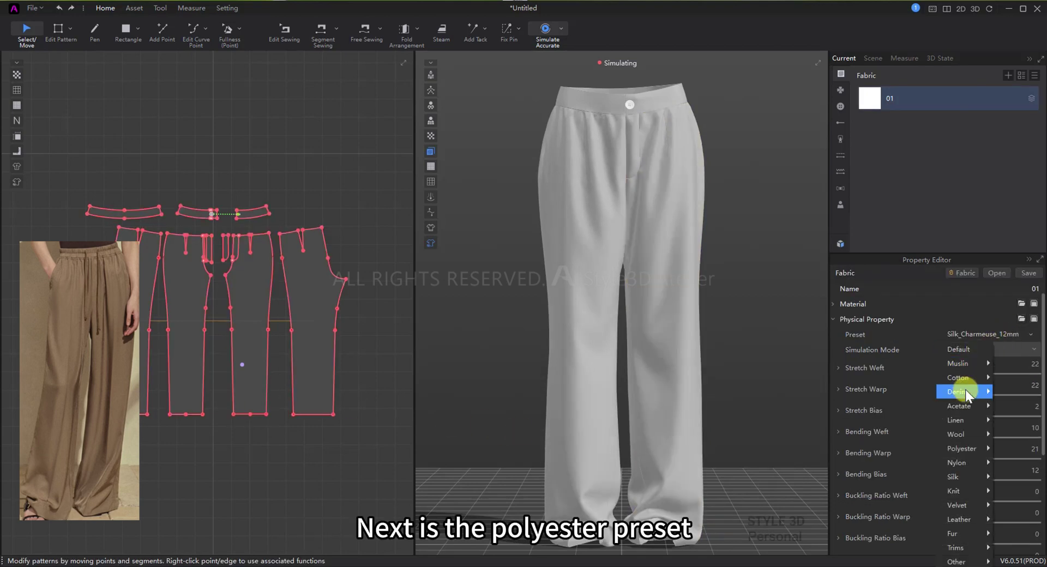
pyautogui.moveTo(961, 421)
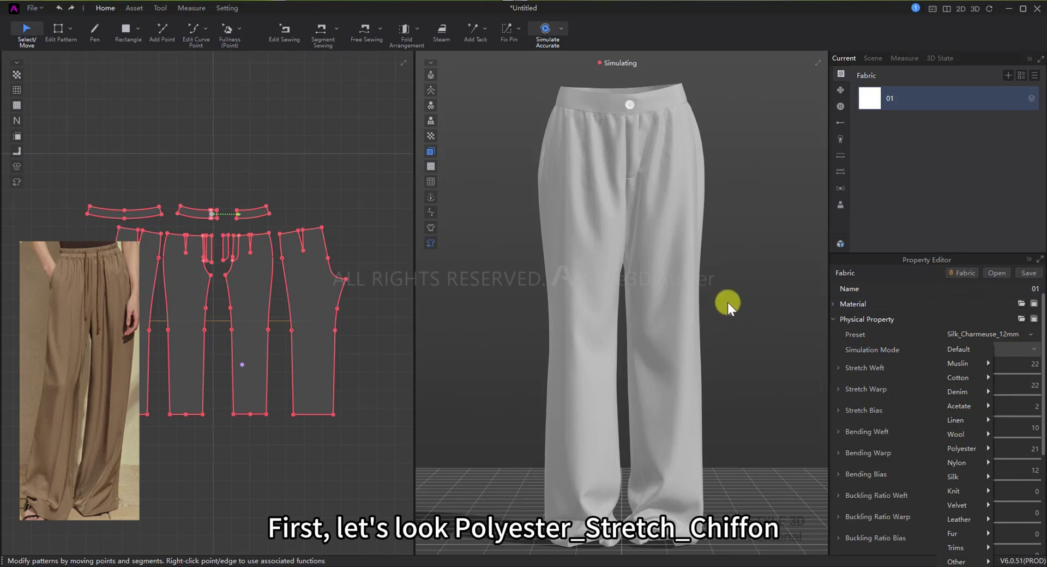
pyautogui.click(799, 249)
# - Set fabric 01's preset to Polyester_Stretch_Chiffon and pull on both lower trouser legs to examine the drape
pyautogui.click(933, 93)
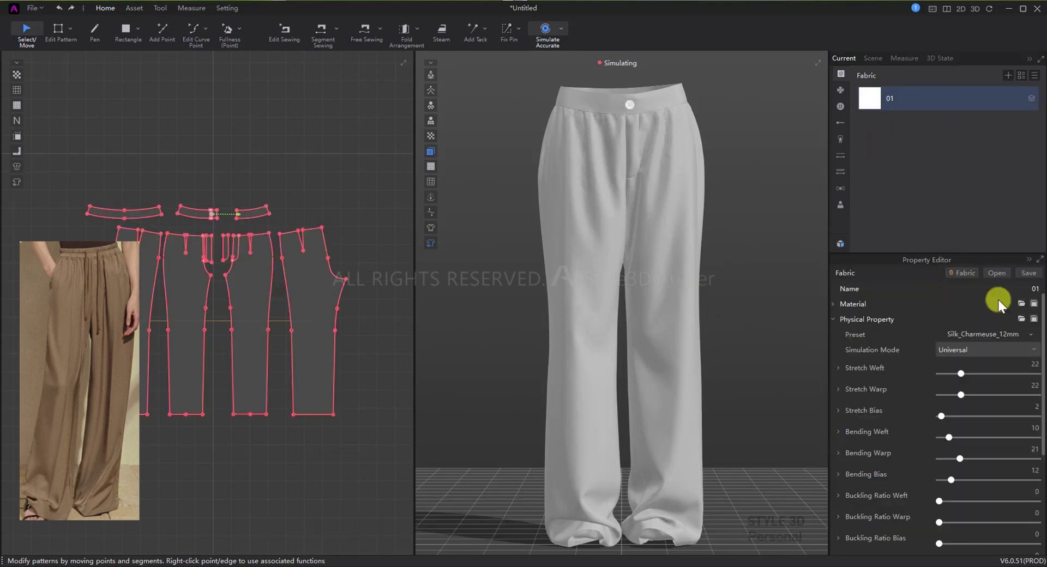
pyautogui.click(986, 335)
pyautogui.moveTo(971, 443)
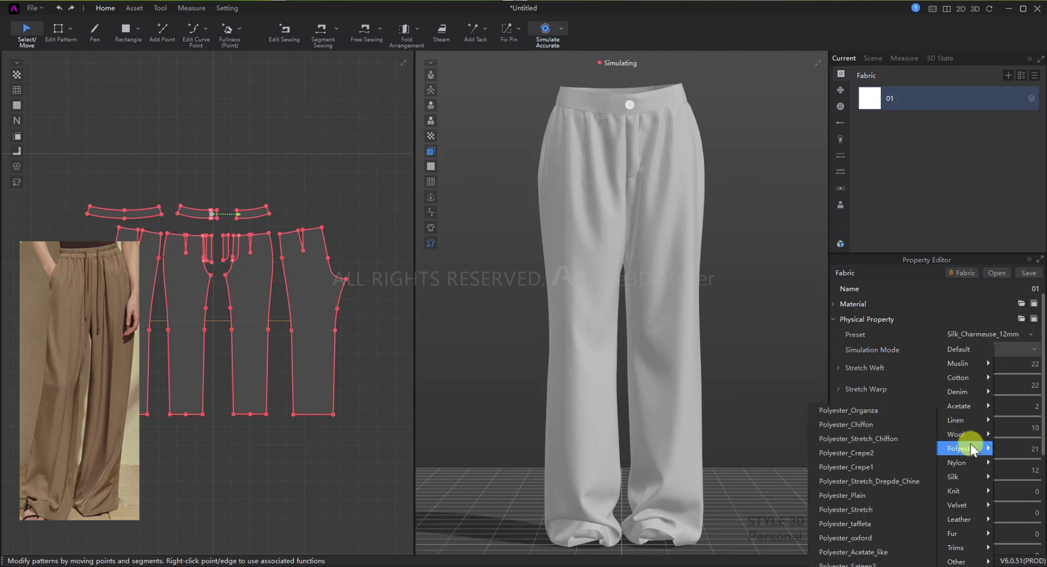
pyautogui.click(873, 438)
pyautogui.moveTo(572, 411)
pyautogui.mouseDown()
pyautogui.moveTo(570, 401)
pyautogui.moveTo(600, 413)
pyautogui.moveTo(580, 410)
pyautogui.mouseUp()
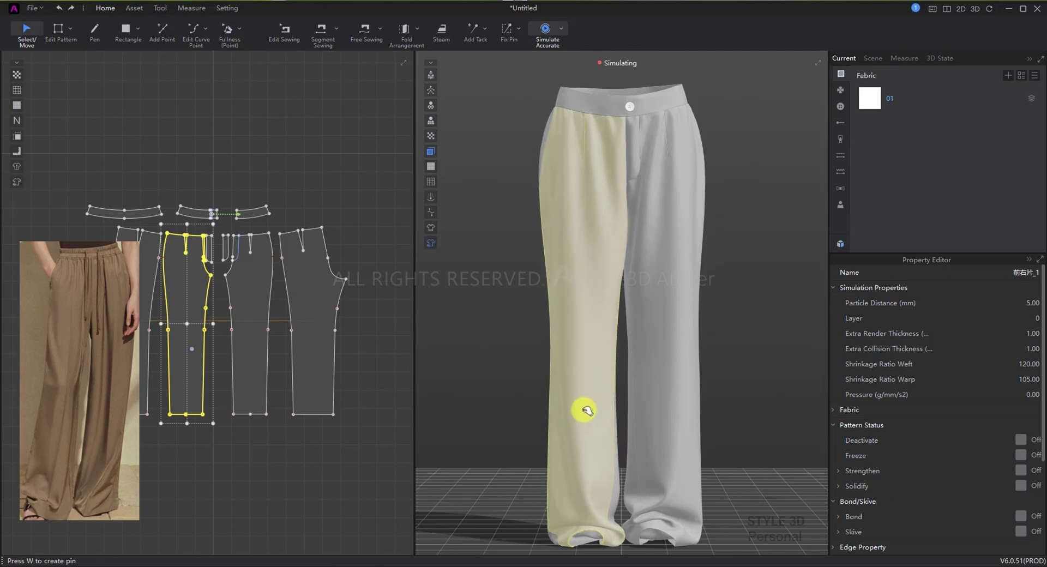
pyautogui.moveTo(689, 433); pyautogui.dragTo(664, 432)
# - Set fabric 01's preset to Polyester_Stretch_Drepde_Chine and pull on both trouser legs around the knee to examine the folds
pyautogui.click(895, 98)
pyautogui.click(974, 330)
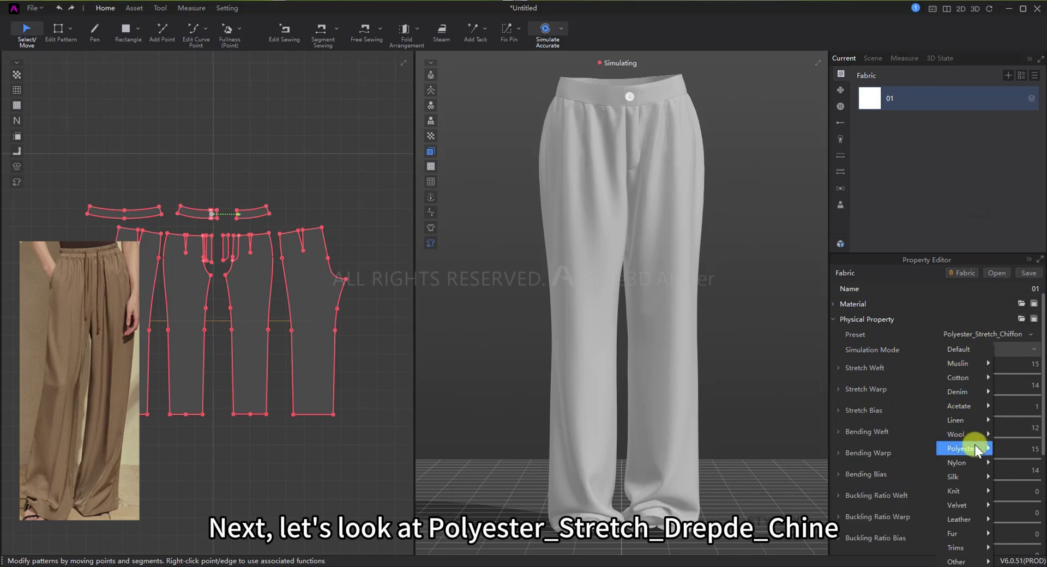
pyautogui.moveTo(975, 448)
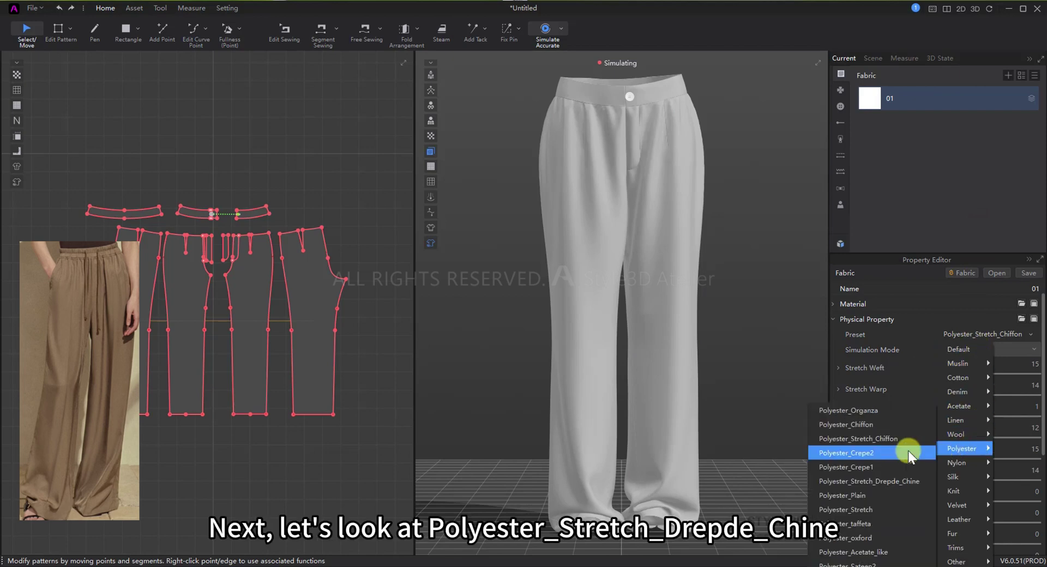
pyautogui.click(884, 480)
pyautogui.click(590, 374)
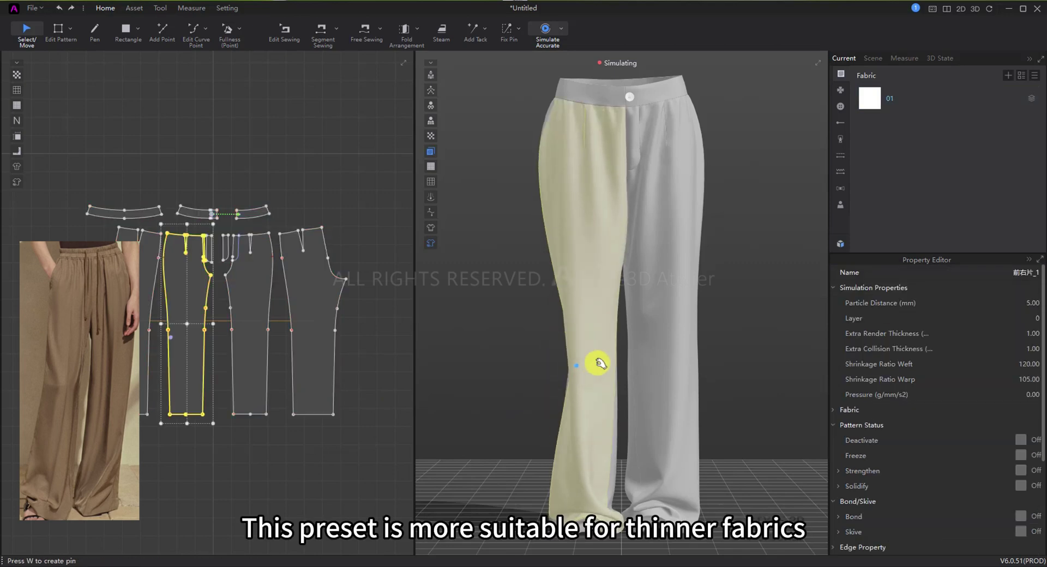
pyautogui.click(668, 379)
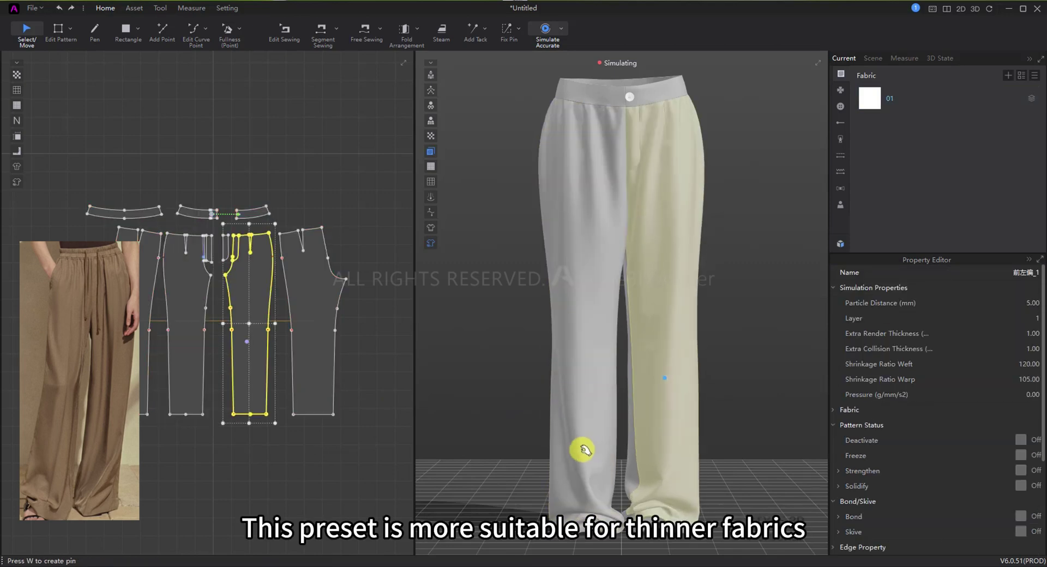
pyautogui.click(597, 406)
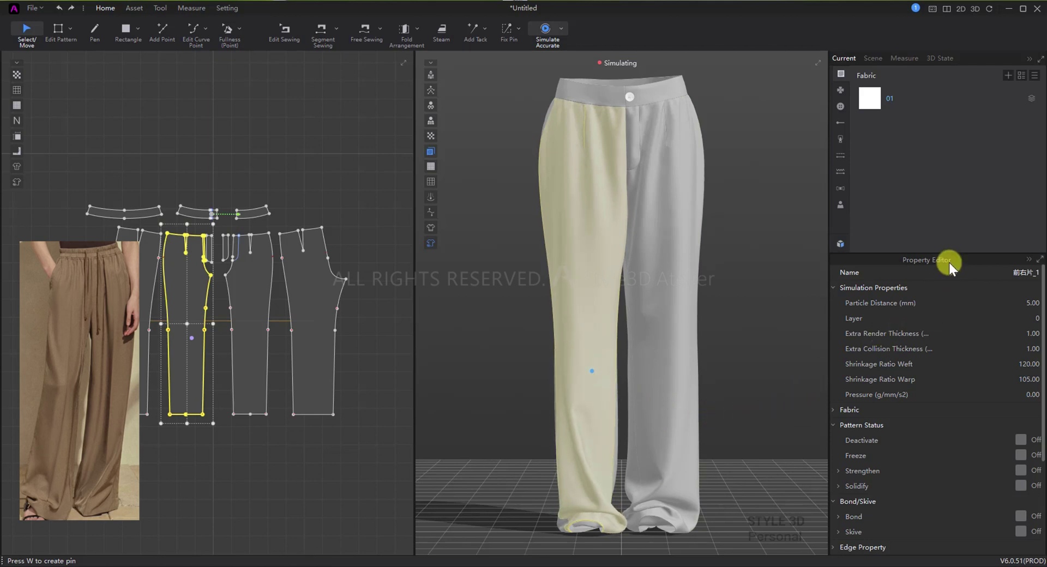
# - Set fabric 01's preset to the polyester preset Polyester_Stretch
pyautogui.click(938, 98)
pyautogui.click(972, 334)
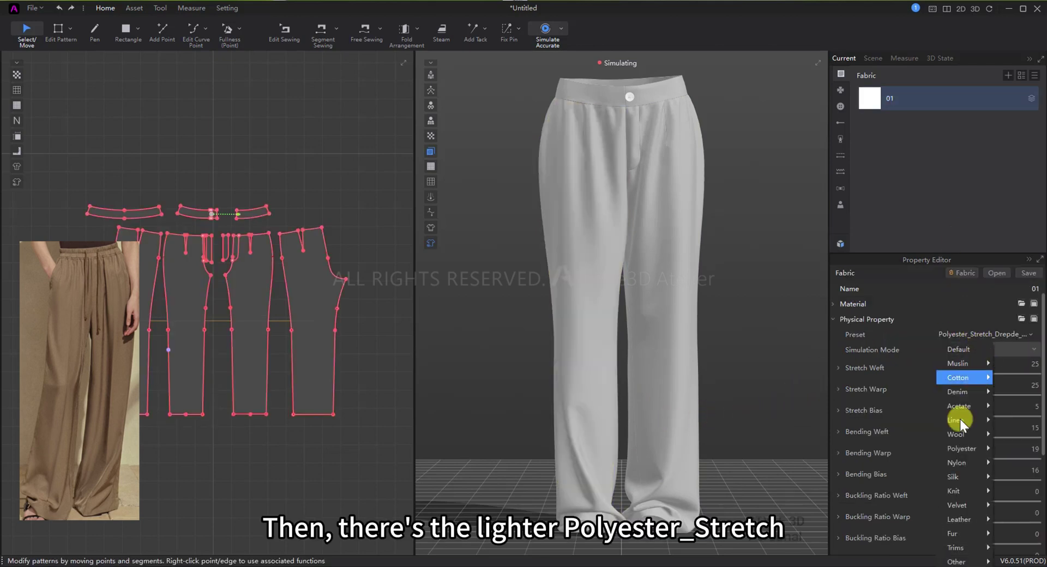
pyautogui.moveTo(955, 447)
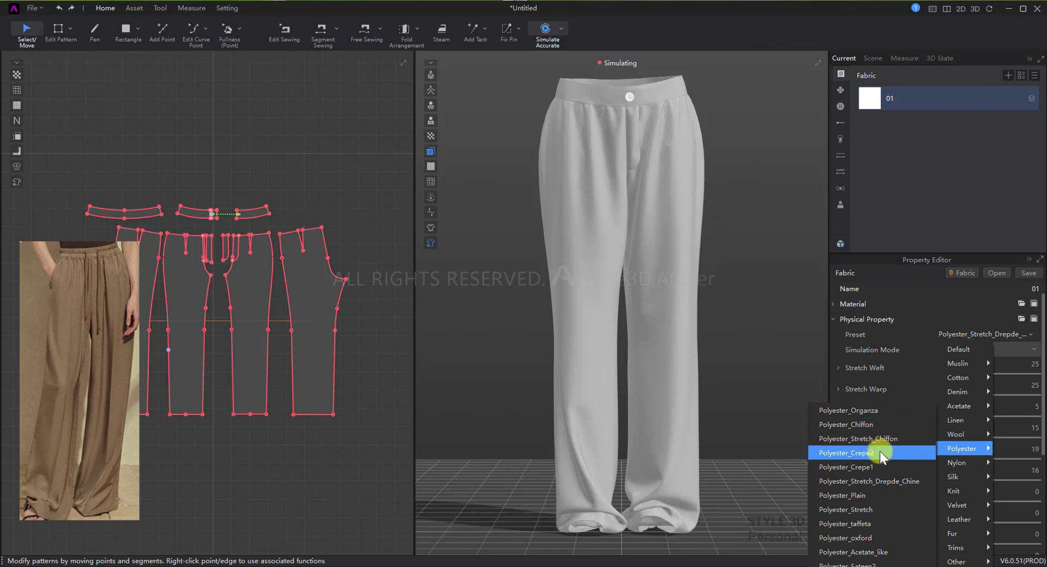
pyautogui.click(875, 506)
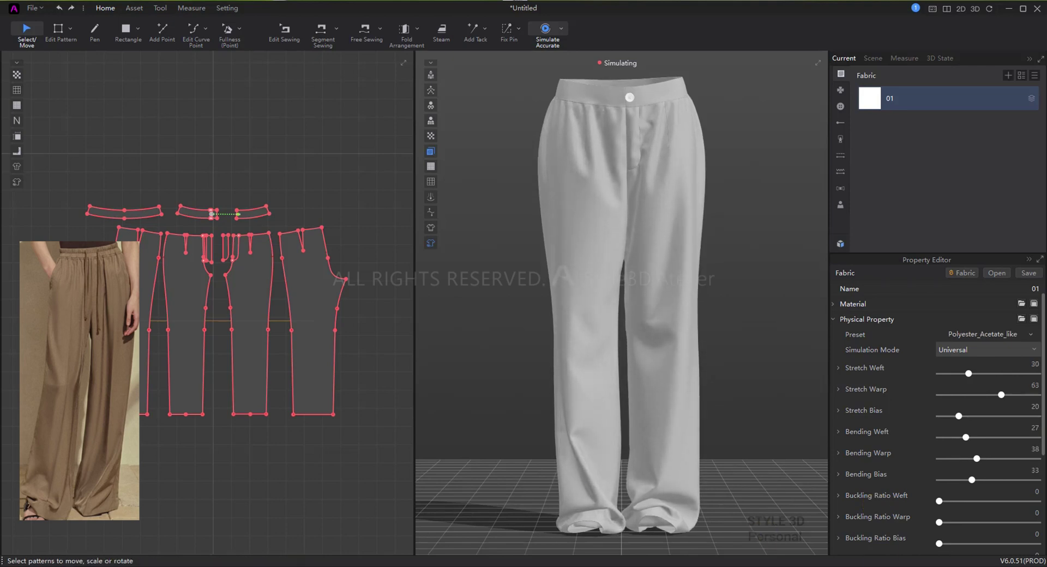
# - Set fabric 01's preset to Polyester_Matte_Velvet and pull on both trouser legs to examine the folds
pyautogui.click(983, 335)
pyautogui.moveTo(963, 448)
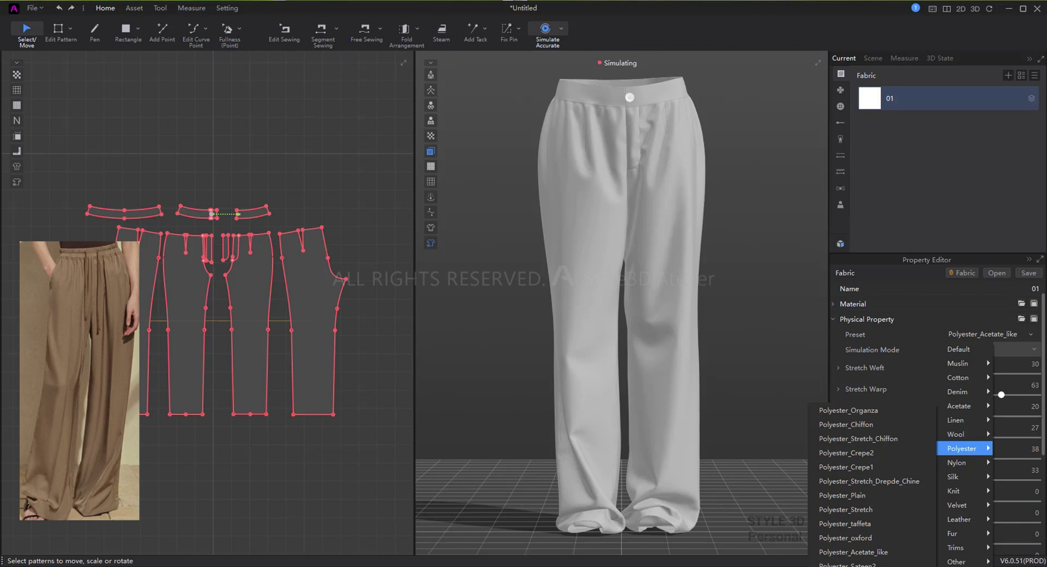
pyautogui.click(851, 559)
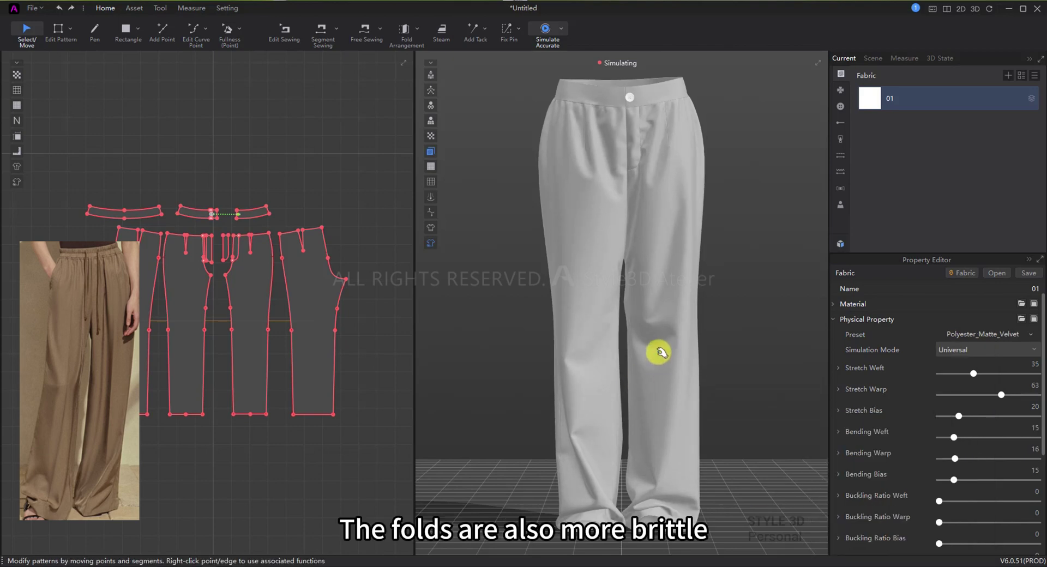
pyautogui.click(658, 353)
pyautogui.moveTo(572, 341); pyautogui.dragTo(567, 299)
pyautogui.moveTo(573, 459); pyautogui.dragTo(654, 393)
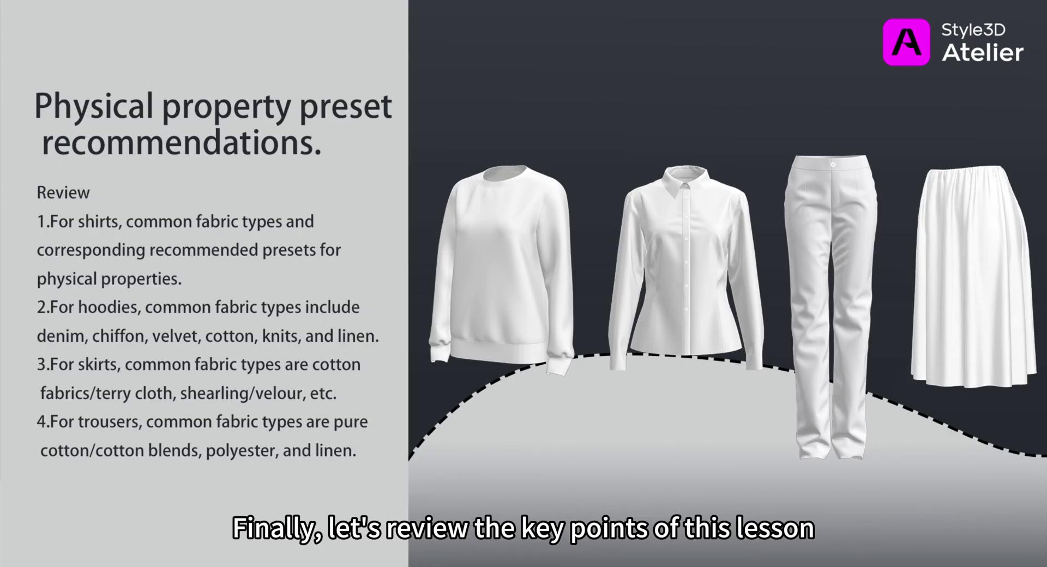